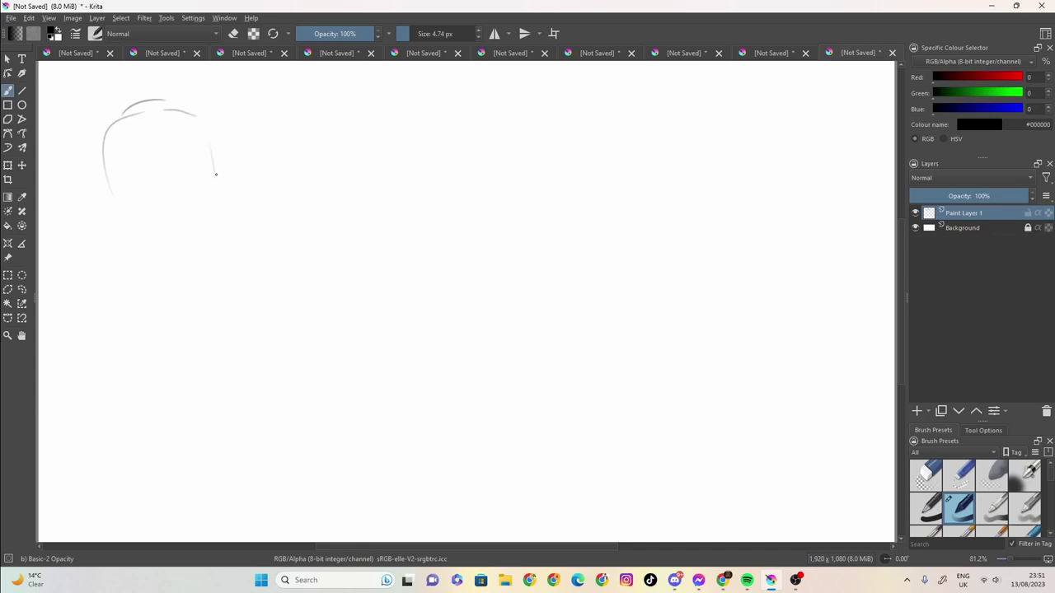
Sketch a loose head outline with a tapered chin, one ear and the first spiky hair tufts in the canvas's upper-left area
mouse_move(158, 108)
left_mouse_down()
mouse_move(207, 109)
mouse_move(223, 178)
left_mouse_up()
mouse_move(178, 108)
left_mouse_down()
mouse_move(224, 154)
mouse_move(136, 119)
left_mouse_up()
mouse_move(144, 109)
left_mouse_down()
mouse_move(124, 125)
mouse_move(113, 188)
mouse_move(109, 163)
mouse_move(120, 219)
mouse_move(160, 267)
mouse_move(148, 254)
mouse_move(194, 232)
left_mouse_up()
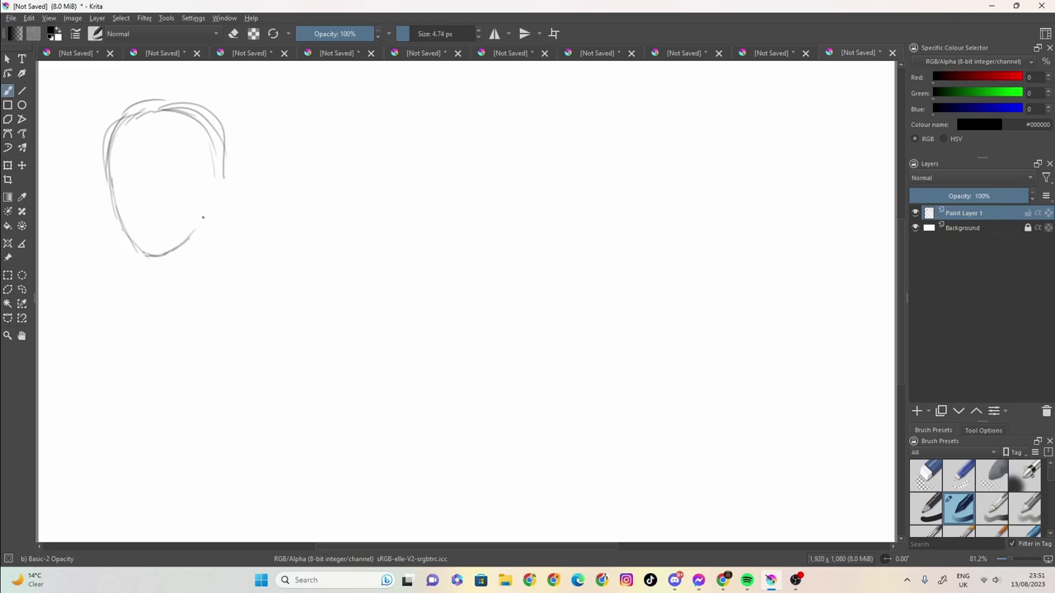
mouse_move(210, 173)
left_mouse_down()
mouse_move(209, 221)
mouse_move(188, 240)
left_mouse_up()
mouse_move(210, 196)
left_mouse_down()
mouse_move(201, 227)
mouse_move(182, 242)
left_mouse_up()
left_click_drag(211, 174, 207, 207)
mouse_move(210, 165)
left_mouse_down()
mouse_move(230, 188)
mouse_move(216, 199)
mouse_move(230, 187)
left_mouse_up()
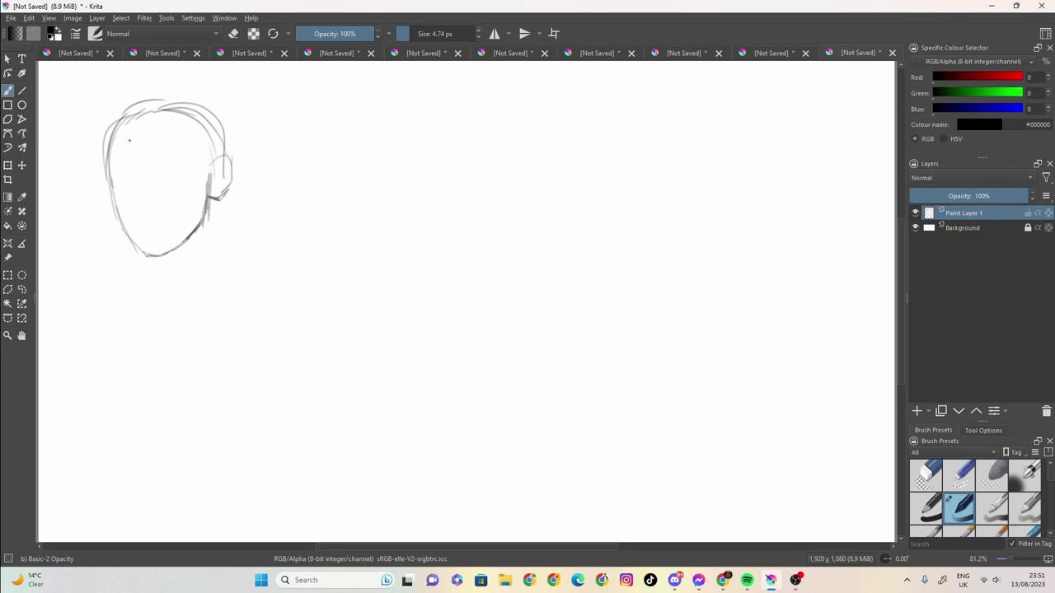
mouse_move(130, 98)
left_mouse_down()
mouse_move(87, 121)
mouse_move(83, 147)
left_mouse_up()
mouse_move(136, 114)
left_mouse_down()
mouse_move(122, 143)
mouse_move(142, 149)
mouse_move(171, 138)
mouse_move(179, 163)
left_mouse_up()
left_click_drag(181, 133, 196, 169)
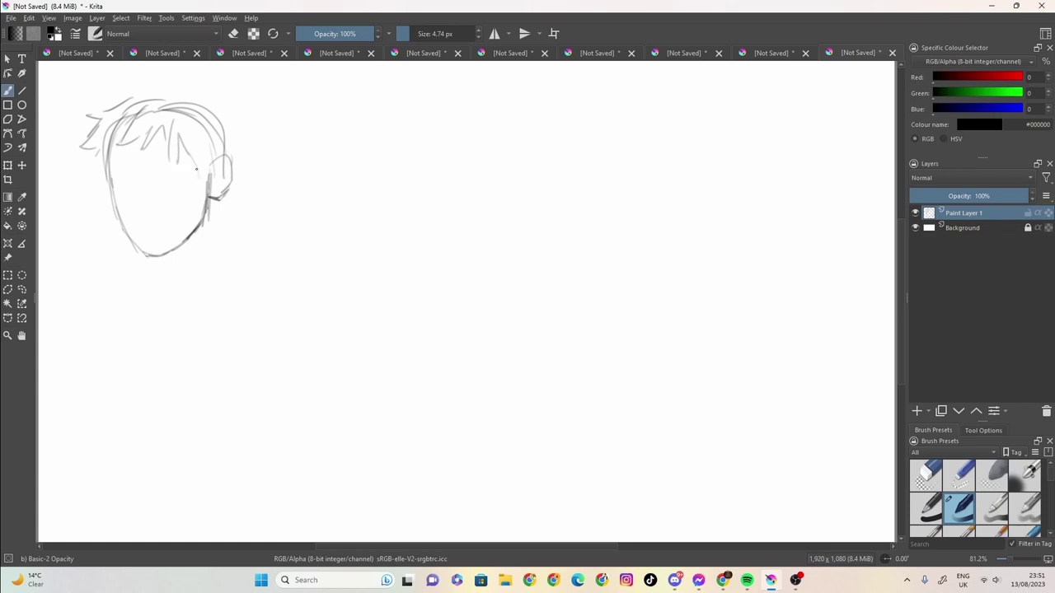
key("ctrl+z")
key("ctrl+z")
key("ctrl+z")
key("ctrl+z")
key("ctrl+z")
key("ctrl+z")
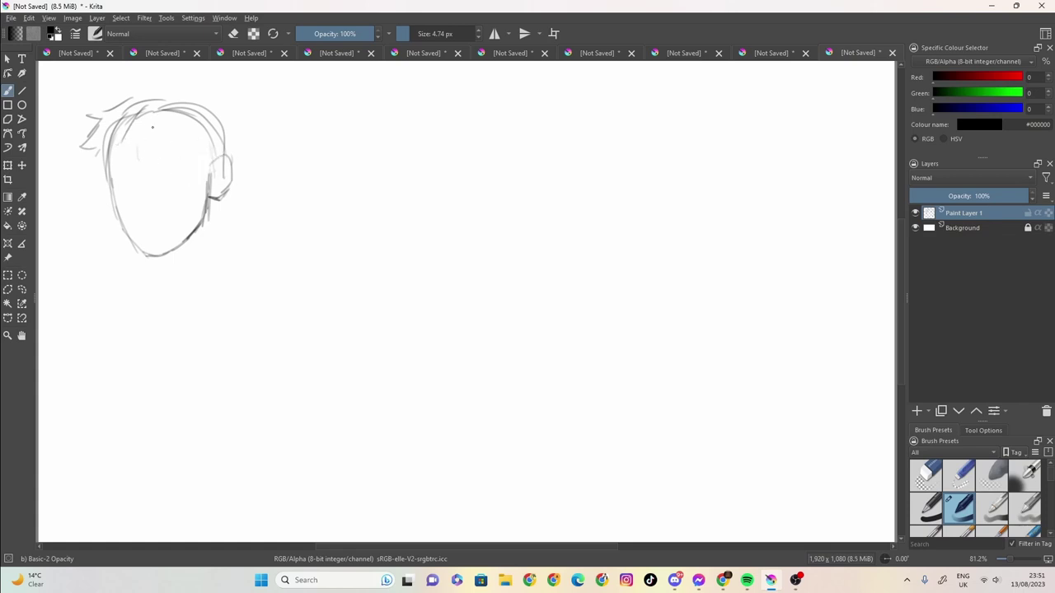
Draw the fringe strands, the jagged hair down the face's left side and the sidelock in front of the ear
mouse_move(160, 144)
left_mouse_down()
mouse_move(172, 158)
mouse_move(149, 150)
mouse_move(163, 158)
mouse_move(84, 173)
mouse_move(107, 225)
left_mouse_up()
left_click_drag(106, 207, 121, 221)
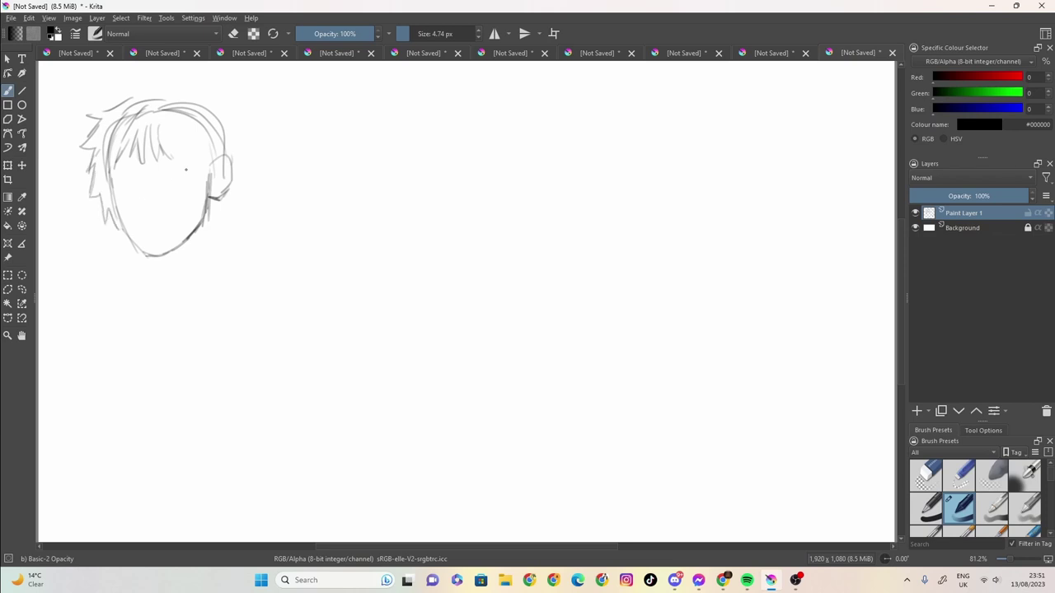
left_click_drag(185, 157, 198, 210)
mouse_move(206, 196)
left_mouse_down()
mouse_move(196, 212)
mouse_move(210, 211)
left_mouse_up()
Outline the spiky hair along the head's right side and crown, and complete the fringe strands
mouse_move(212, 152)
left_mouse_down()
mouse_move(216, 209)
mouse_move(225, 122)
mouse_move(216, 103)
mouse_move(231, 105)
left_mouse_up()
mouse_move(232, 107)
left_mouse_down()
mouse_move(216, 123)
mouse_move(245, 126)
left_mouse_up()
mouse_move(183, 99)
left_mouse_down()
mouse_move(169, 89)
mouse_move(128, 87)
mouse_move(121, 97)
left_mouse_up()
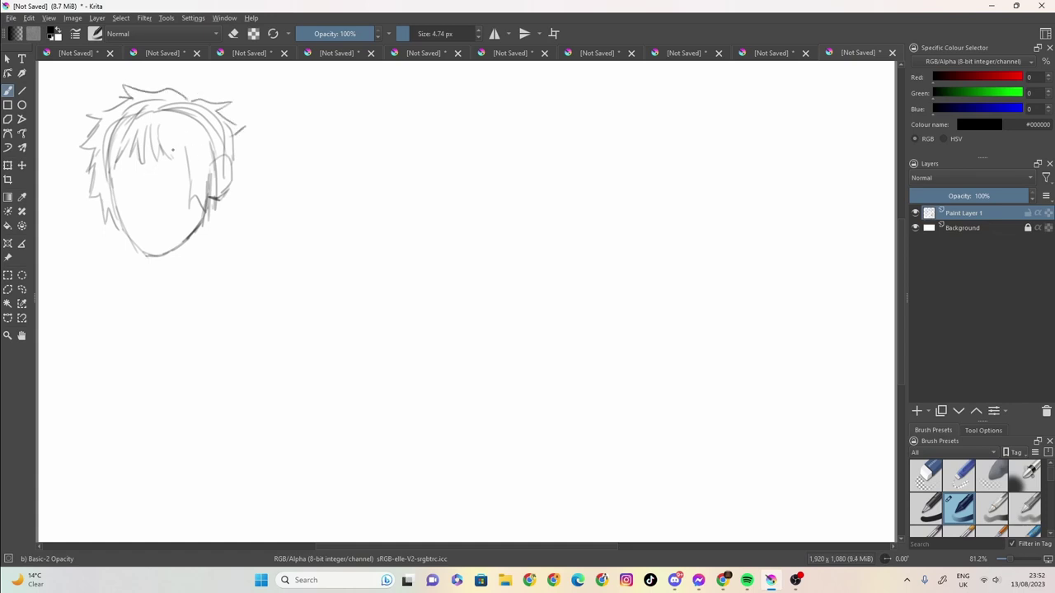
left_click_drag(179, 138, 187, 165)
left_click_drag(154, 125, 177, 140)
Draw two thick slanted eyebrows and both eyes below the fringe
mouse_move(115, 177)
left_mouse_down()
mouse_move(163, 170)
mouse_move(134, 185)
mouse_move(150, 175)
left_mouse_up()
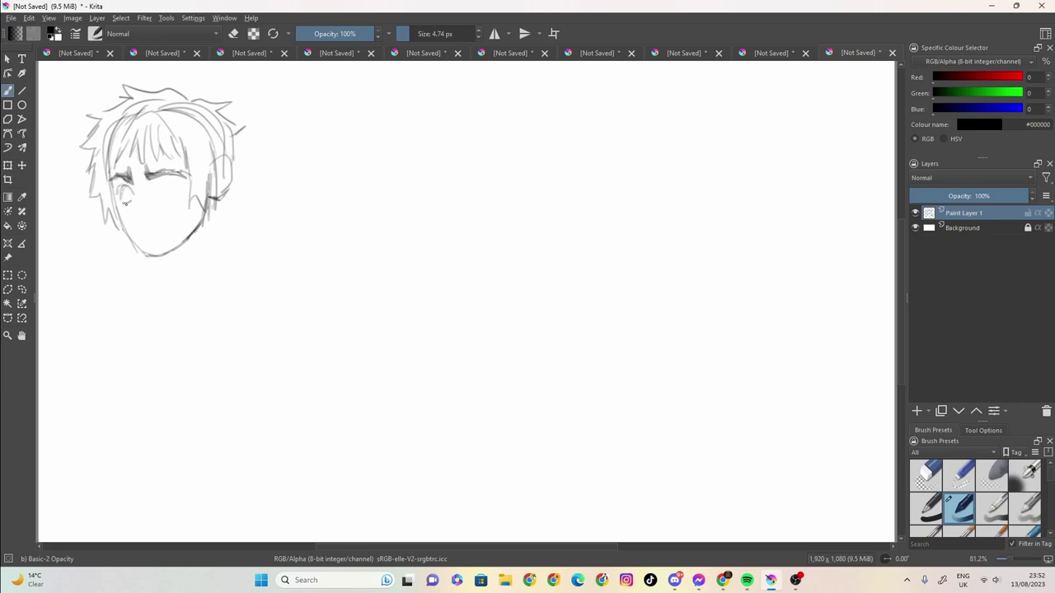
mouse_move(127, 204)
left_mouse_down()
mouse_move(173, 184)
mouse_move(157, 193)
mouse_move(173, 187)
mouse_move(170, 201)
left_mouse_up()
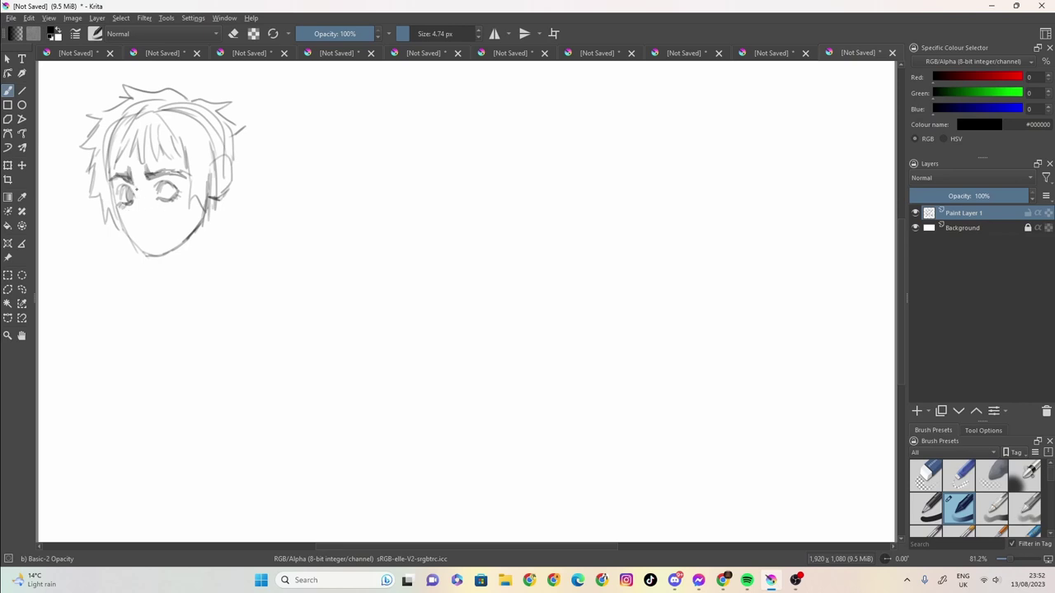
Draw the nose and a smiling mouth, redoing the mouth strokes once, and add detail to the right eye
left_click_drag(138, 205, 153, 226)
left_click_drag(152, 237, 175, 229)
key("ctrl+z")
key("ctrl+z")
left_click_drag(154, 236, 171, 232)
left_click_drag(171, 190, 173, 191)
Draw the front of the neck with a hatched shadow under the chin, and add hair strands behind the ear
left_click_drag(159, 257, 181, 292)
mouse_move(201, 226)
left_mouse_down()
mouse_move(178, 273)
mouse_move(179, 243)
mouse_move(158, 267)
left_mouse_up()
mouse_move(219, 202)
left_mouse_down()
mouse_move(215, 234)
mouse_move(234, 155)
left_mouse_up()
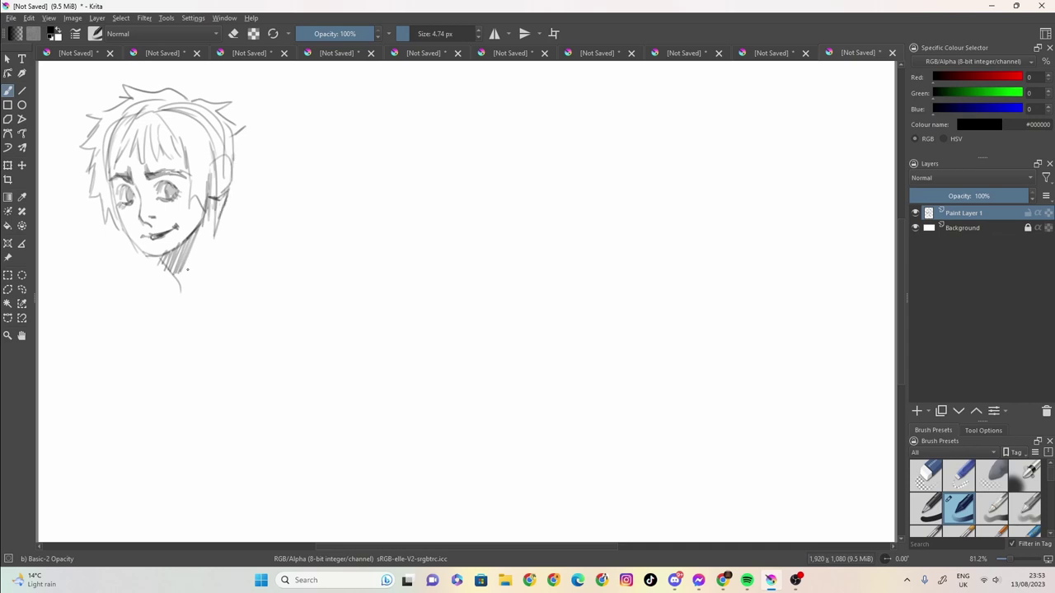
Draw the back of the neck, both shoulder lines and the collarbones to close off the bust
left_click_drag(162, 272, 134, 301)
mouse_move(214, 227)
left_mouse_down()
mouse_move(223, 274)
mouse_move(251, 292)
left_mouse_up()
left_click_drag(249, 300, 234, 311)
left_click_drag(157, 311, 221, 304)
mouse_move(216, 254)
left_mouse_down()
mouse_move(246, 290)
mouse_move(208, 320)
left_mouse_up()
left_click_drag(143, 311, 177, 321)
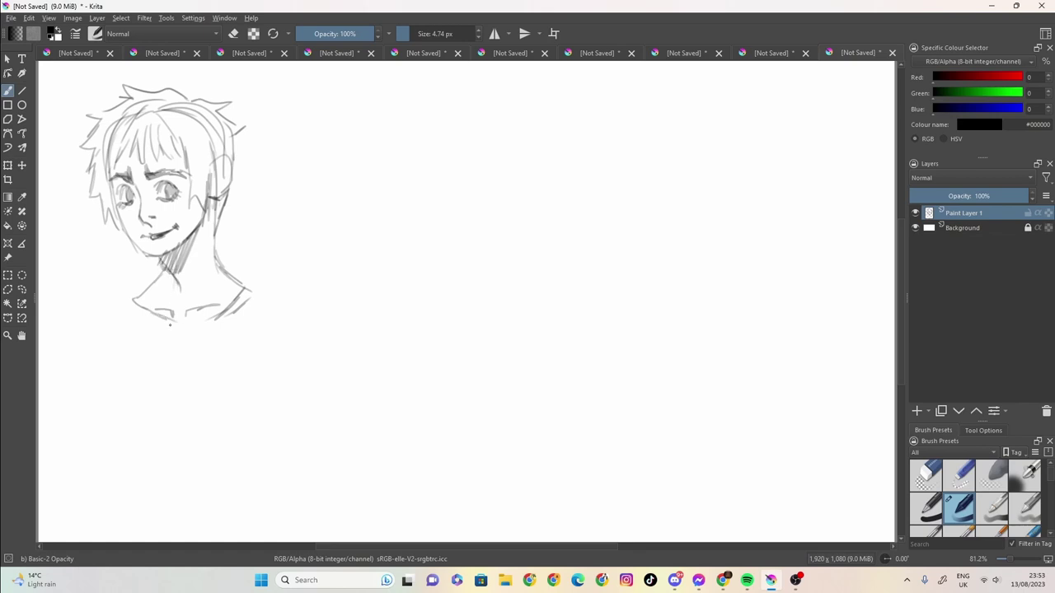
Erase the skull construction lines inside the hair
key("e")
mouse_move(188, 134)
left_mouse_down()
mouse_move(128, 121)
mouse_move(165, 109)
mouse_move(187, 116)
mouse_move(202, 139)
mouse_move(198, 124)
mouse_move(125, 119)
mouse_move(108, 136)
mouse_move(155, 115)
mouse_move(245, 137)
left_mouse_up()
left_click_drag(412, 33, 410, 37)
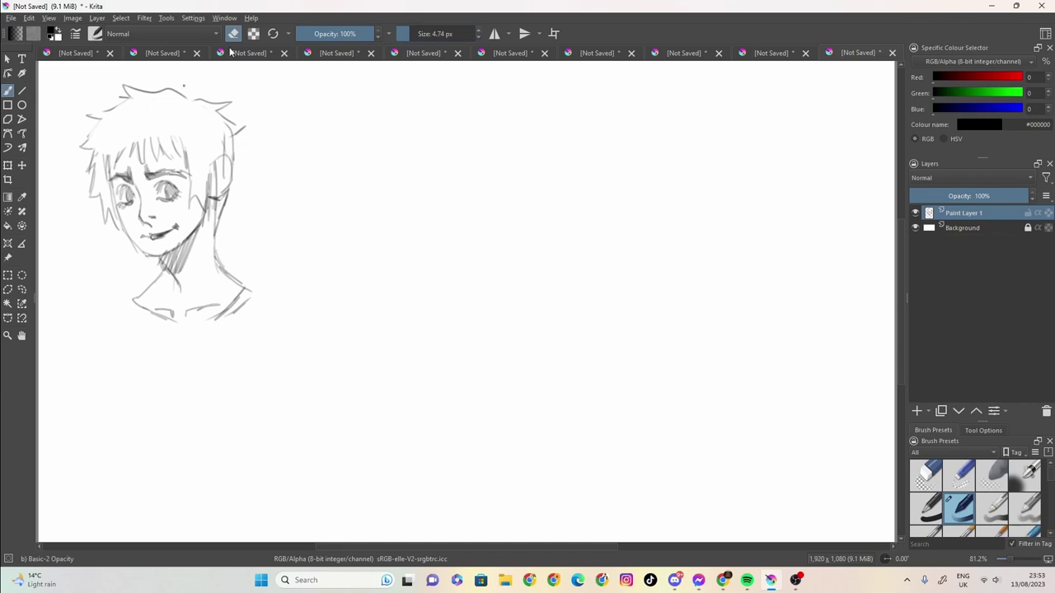
Switch back to painting and redraw the fringe strands so they converge at a peak above the forehead
key("e")
left_click_drag(153, 116, 127, 153)
left_click_drag(146, 124, 138, 146)
mouse_move(148, 127)
left_mouse_down()
mouse_move(143, 150)
mouse_move(176, 141)
mouse_move(107, 157)
left_mouse_up()
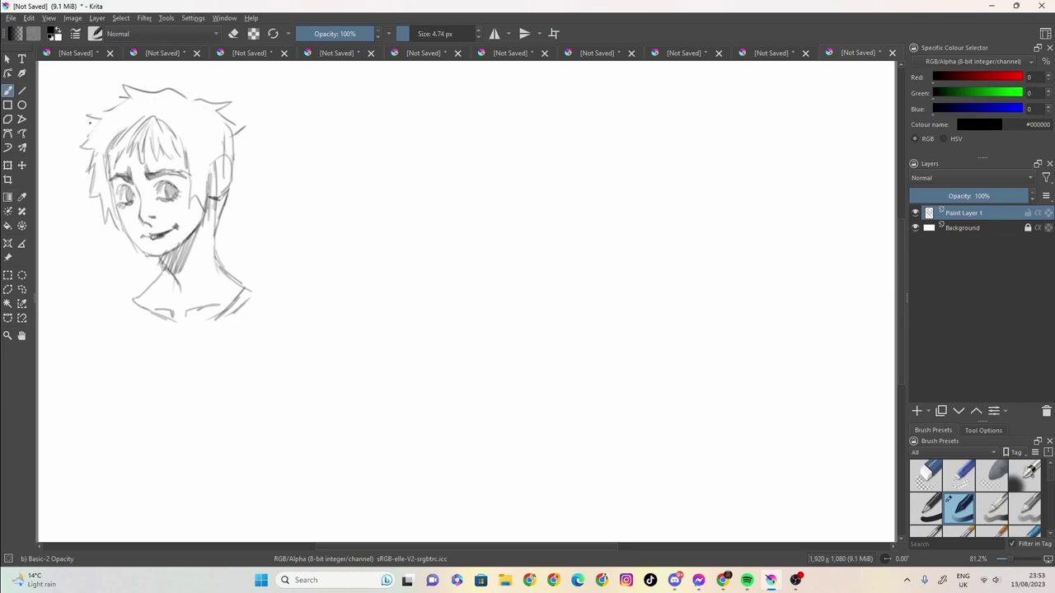
Shade the hair spikes down the left side, the sidelock and the hair behind the ear, adding jagged spikes on the right side
left_click_drag(89, 117, 146, 101)
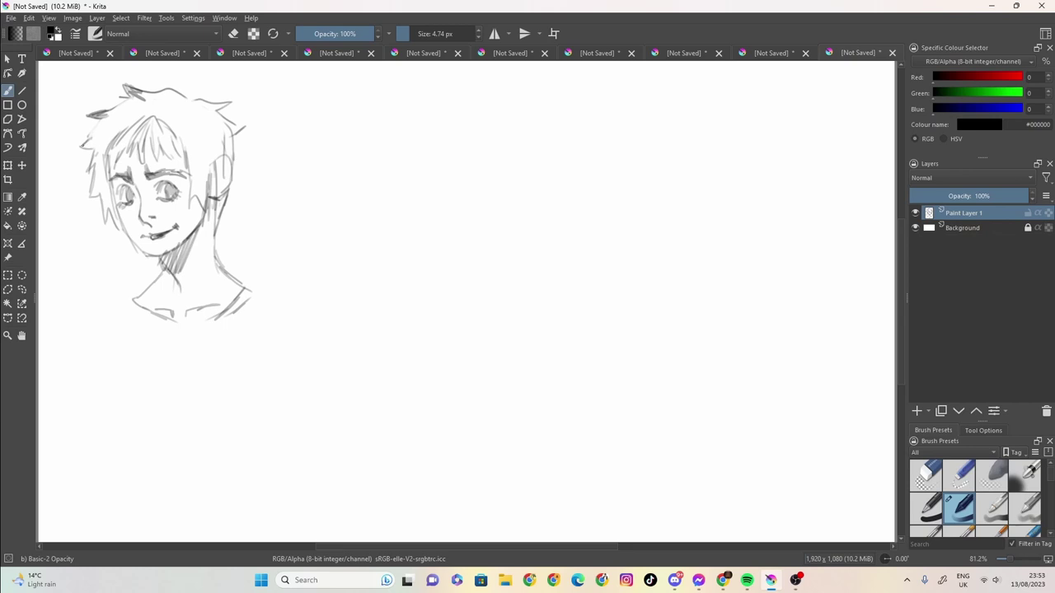
mouse_move(96, 139)
left_mouse_down()
mouse_move(84, 145)
mouse_move(86, 199)
mouse_move(114, 237)
left_mouse_up()
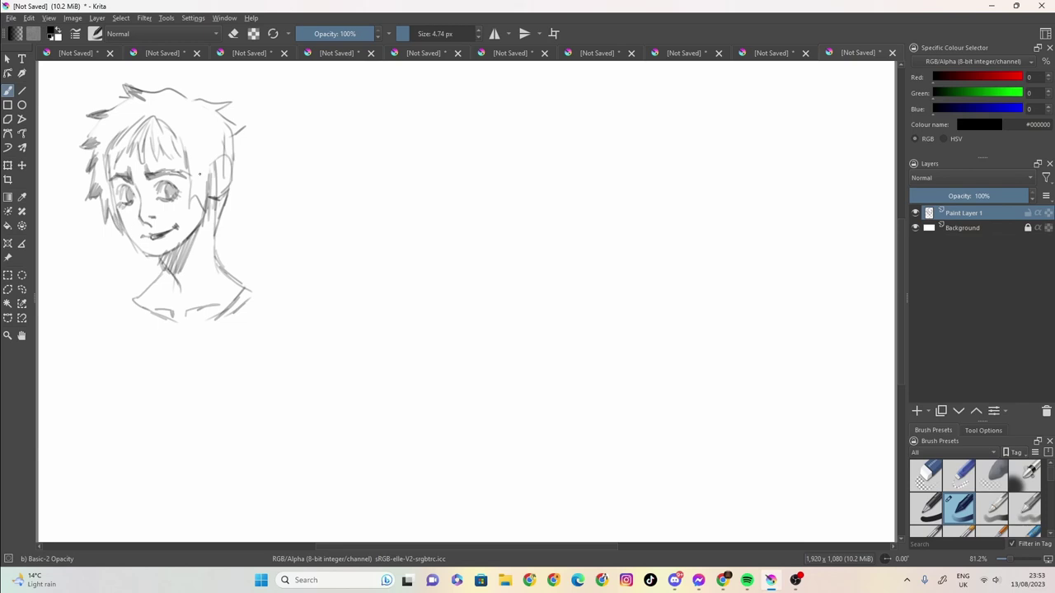
mouse_move(200, 175)
left_mouse_down()
mouse_move(189, 208)
mouse_move(212, 207)
left_mouse_up()
mouse_move(221, 132)
left_mouse_down()
mouse_move(234, 120)
mouse_move(247, 131)
mouse_move(217, 226)
left_mouse_up()
mouse_move(234, 187)
left_mouse_down()
mouse_move(213, 231)
mouse_move(204, 211)
left_mouse_up()
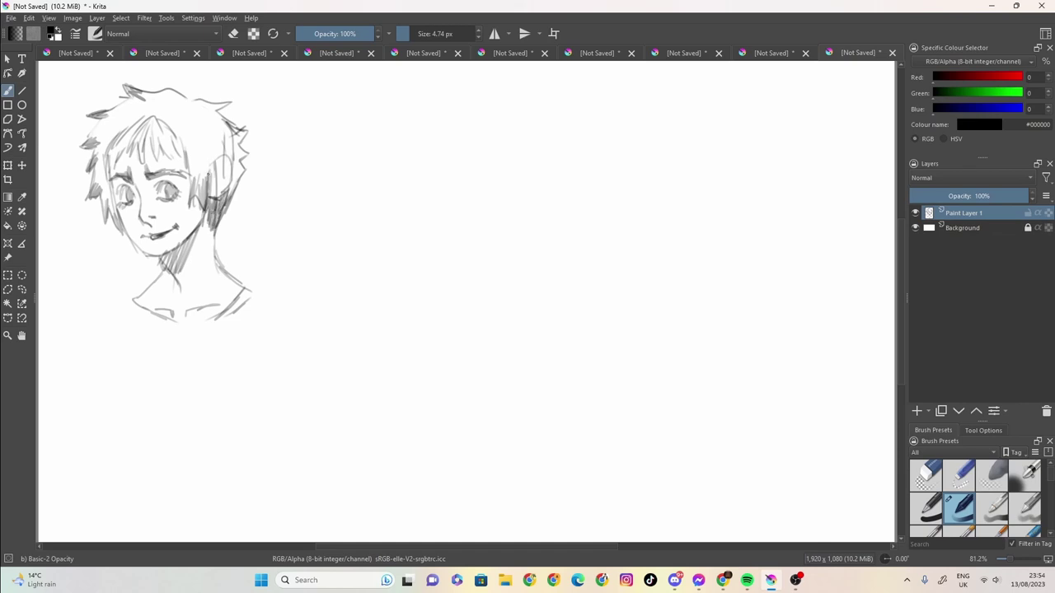
left_click_drag(208, 174, 218, 160)
Darken the tips of the fringe strands across the forehead and toward the left temple
mouse_move(141, 163)
left_mouse_down()
mouse_move(145, 141)
mouse_move(168, 159)
left_mouse_up()
left_click_drag(169, 146, 178, 159)
mouse_move(177, 143)
left_mouse_down()
mouse_move(183, 161)
mouse_move(130, 158)
left_mouse_up()
left_click_drag(134, 138, 111, 168)
left_click_drag(117, 145, 104, 166)
left_click_drag(111, 145, 100, 163)
left_click_drag(104, 153, 103, 168)
left_click_drag(115, 159, 110, 172)
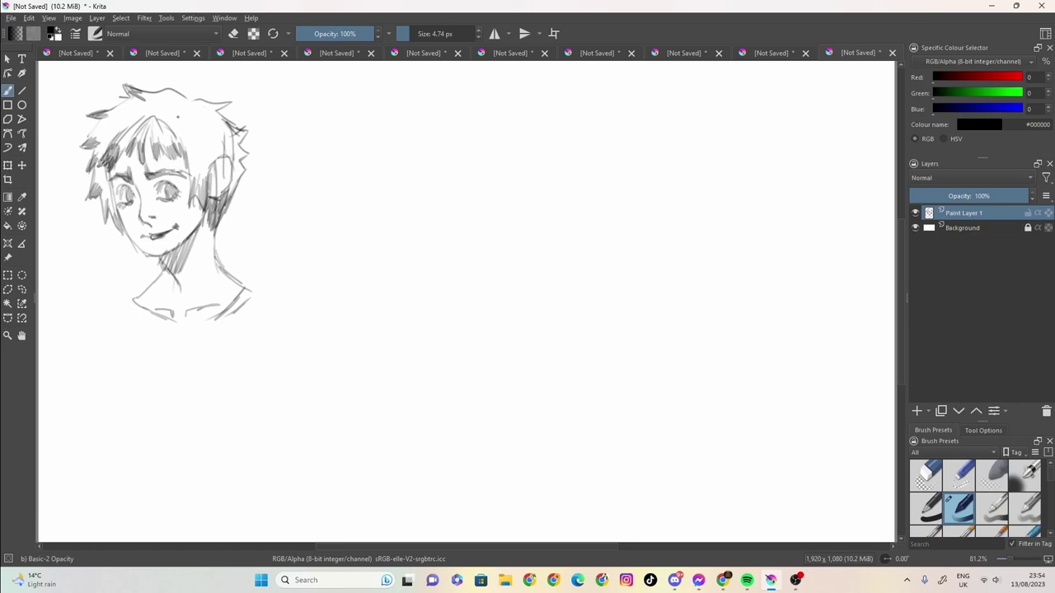
Erase the converging peak of the fringe with a 27.20 px eraser, and tidy the right jawline at 4.17 px
key("e")
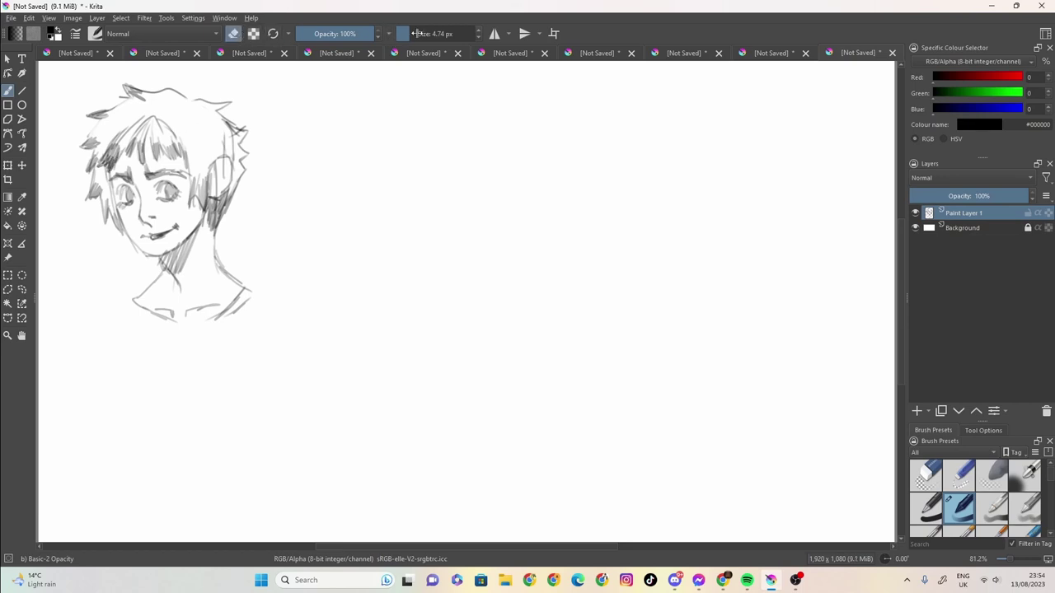
mouse_move(155, 117)
left_mouse_down()
mouse_move(148, 106)
mouse_move(177, 117)
mouse_move(157, 126)
left_mouse_up()
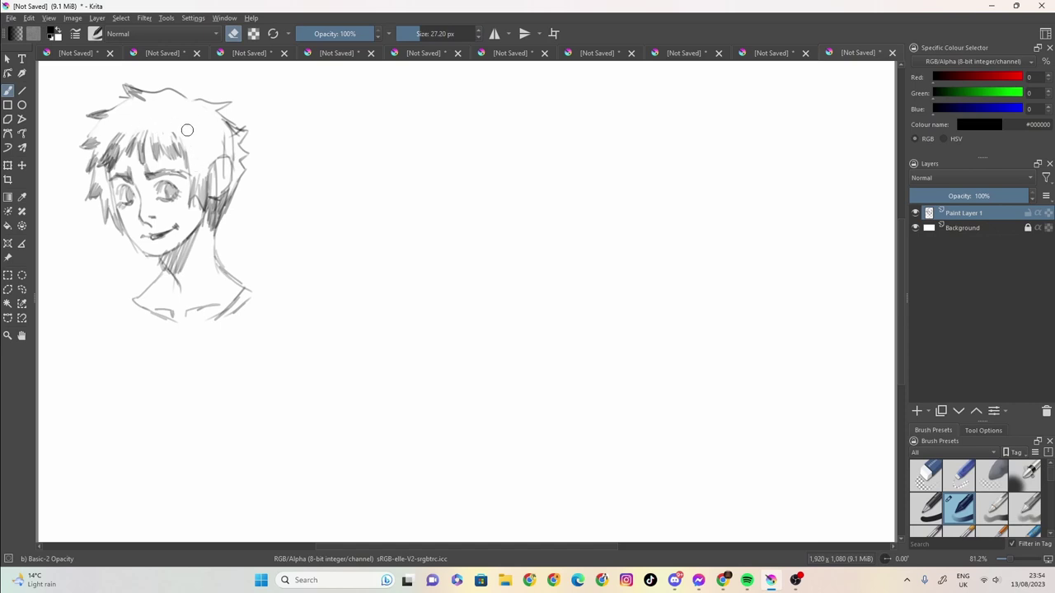
left_click(410, 34)
left_click(408, 34)
left_click_drag(201, 221, 185, 243)
Darken the face outline along the left cheek, chin and right jaw with the 4.17 px brush
key("e")
mouse_move(113, 192)
left_mouse_down()
mouse_move(124, 235)
mouse_move(142, 254)
mouse_move(176, 249)
mouse_move(161, 255)
mouse_move(124, 230)
left_mouse_up()
mouse_move(132, 240)
left_mouse_down()
mouse_move(117, 221)
mouse_move(145, 252)
mouse_move(173, 248)
left_mouse_up()
left_click_drag(206, 207, 165, 254)
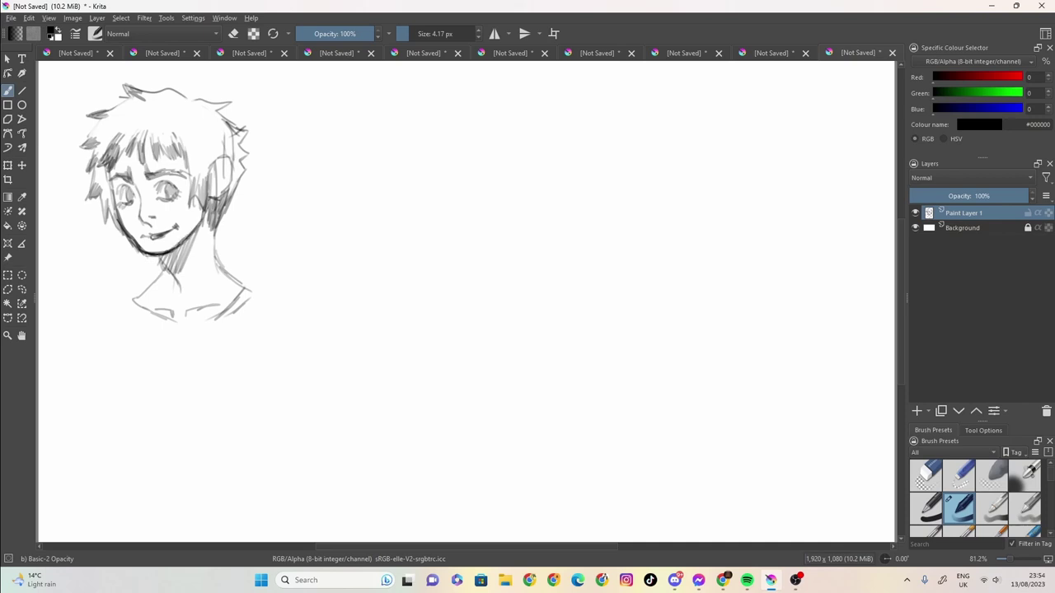
left_click_drag(209, 191, 189, 233)
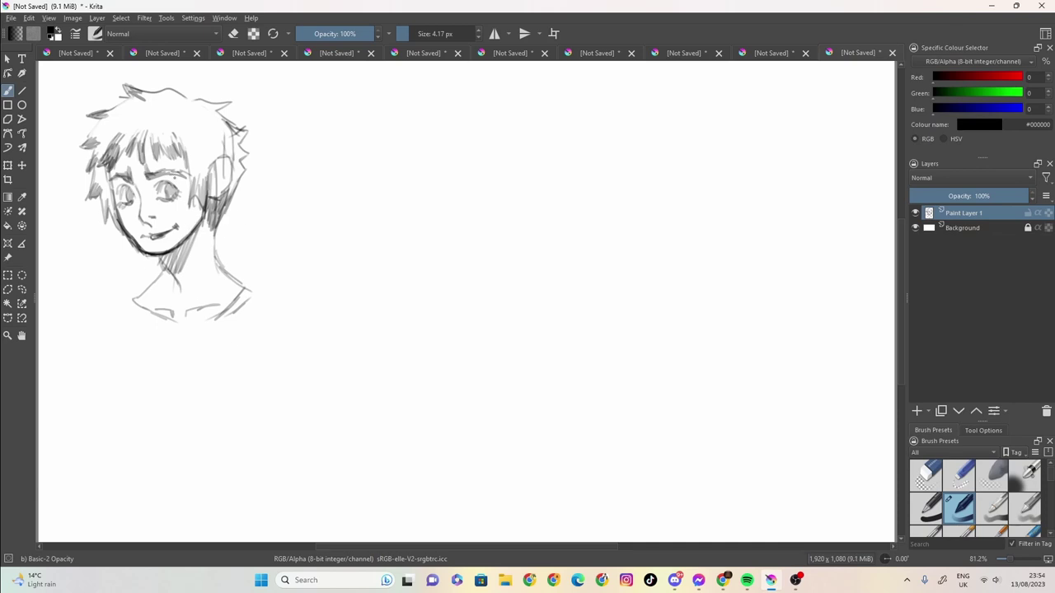
Darken and thicken both eyebrows, undoing the first strokes and redrawing them
left_click_drag(172, 169, 135, 180)
key("ctrl+z")
key("ctrl+z")
left_click(145, 169)
left_click_drag(136, 170, 129, 180)
left_click_drag(131, 163, 130, 179)
Shade the hair at the nape and the spikes on the head's right side, and add a tuft on the crown
left_click_drag(208, 221, 209, 236)
left_click_drag(213, 222, 215, 240)
left_click_drag(223, 210, 218, 230)
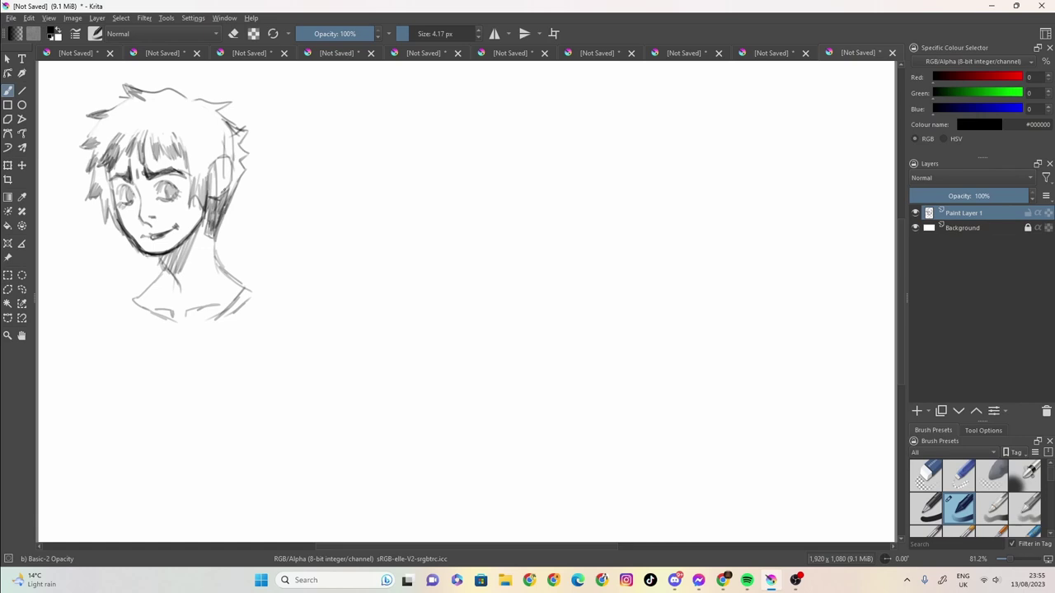
mouse_move(239, 162)
left_mouse_down()
mouse_move(235, 178)
mouse_move(234, 137)
left_mouse_up()
mouse_move(247, 128)
left_mouse_down()
mouse_move(235, 135)
mouse_move(214, 108)
left_mouse_up()
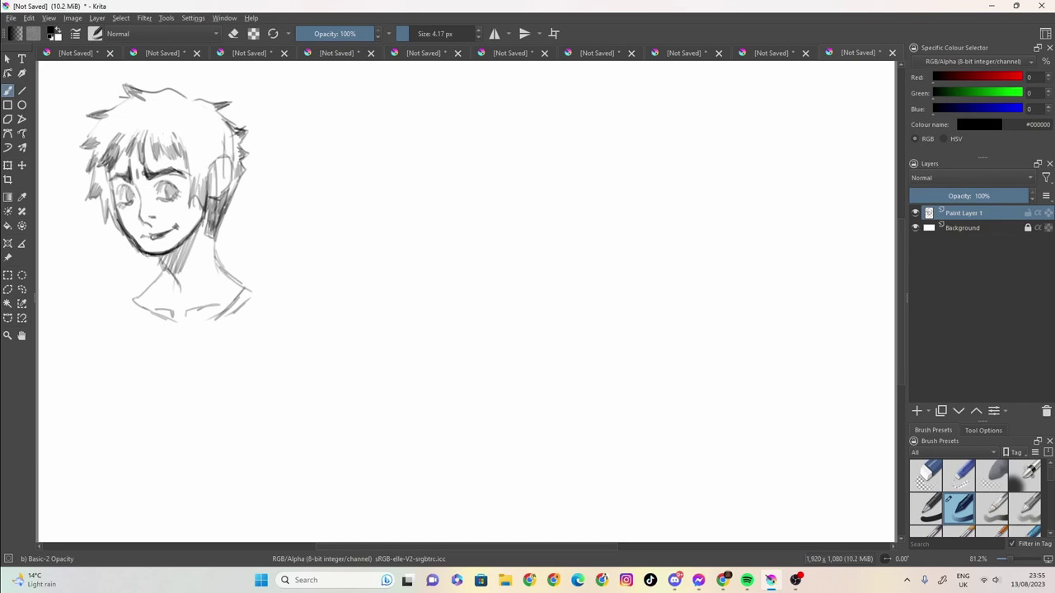
key("ctrl+z")
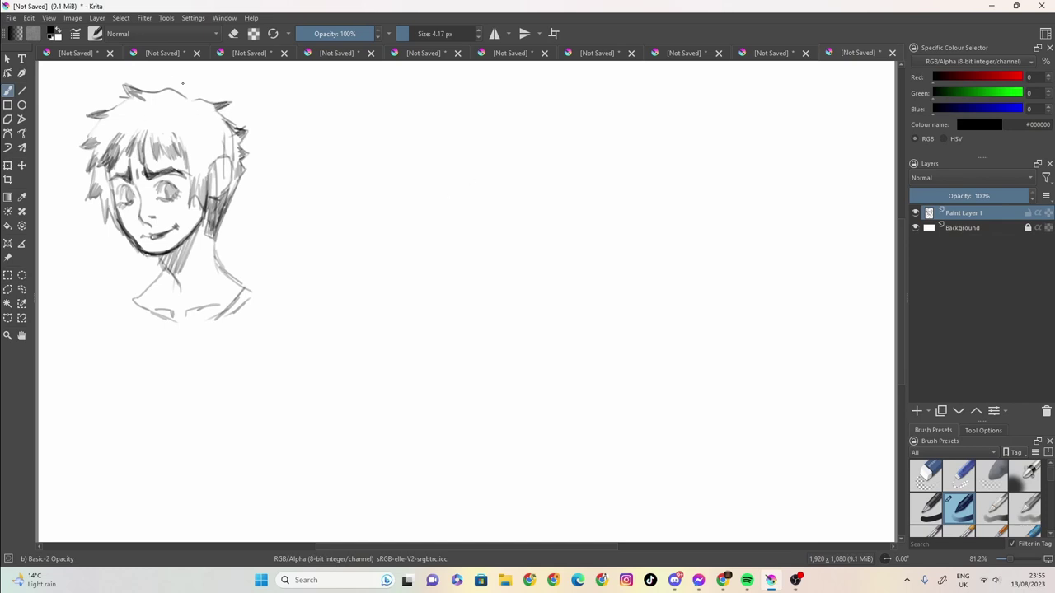
mouse_move(188, 94)
left_mouse_down()
mouse_move(213, 86)
mouse_move(205, 92)
left_mouse_up()
Draw a long vertical line and a horizontal top edge to the right of the head to start a grid
left_click_drag(287, 118, 281, 348)
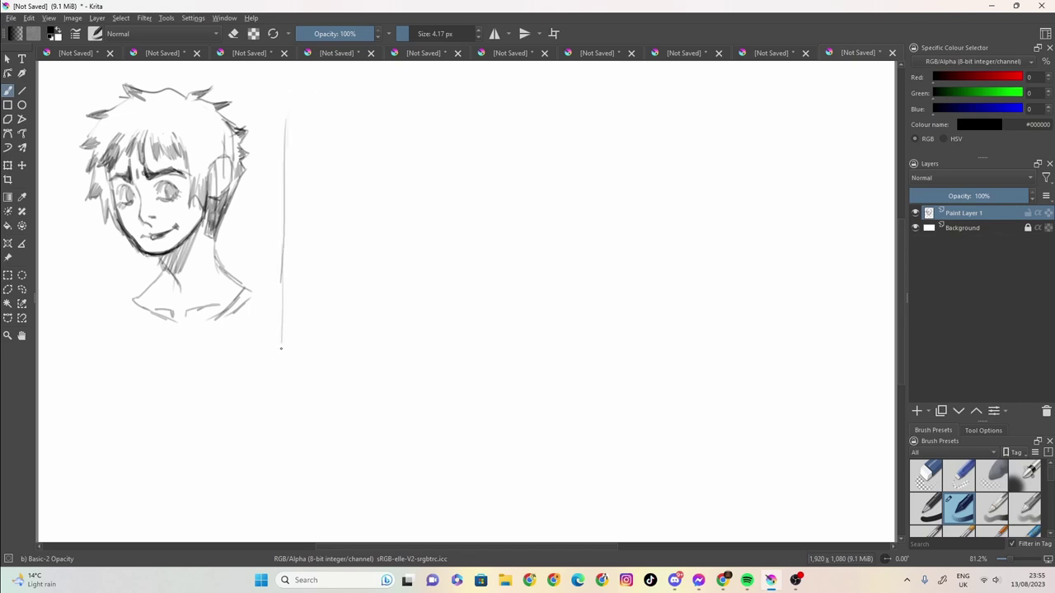
left_click_drag(294, 96, 326, 95)
left_click_drag(302, 90, 443, 95)
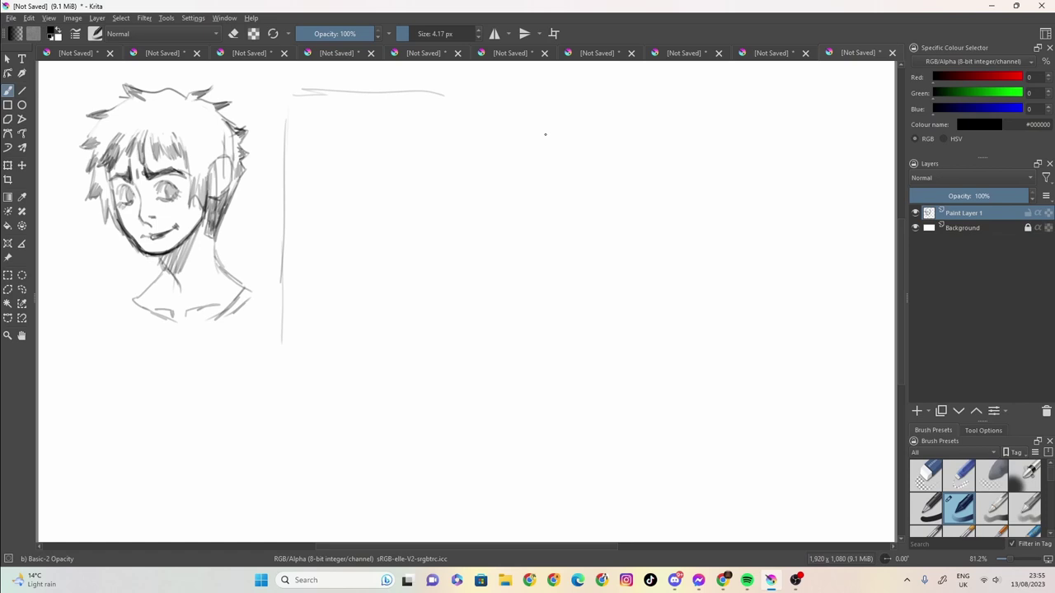
Add a new paint layer, return to Paint Layer 1 and join the grid's upper-left corner
left_click(919, 410)
left_click(961, 234)
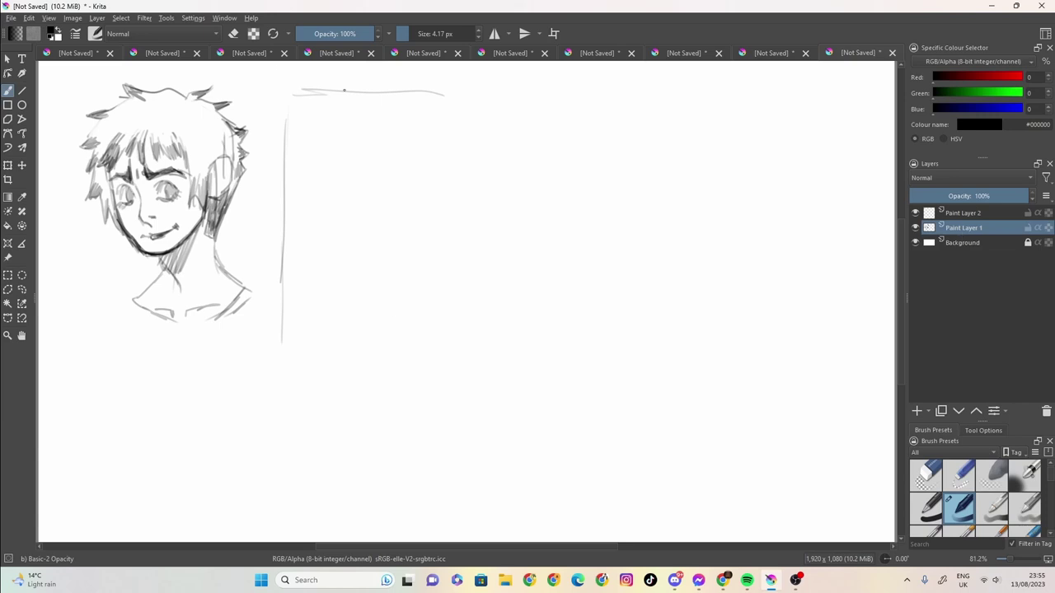
mouse_move(344, 90)
left_mouse_down()
mouse_move(288, 87)
mouse_move(285, 198)
left_mouse_up()
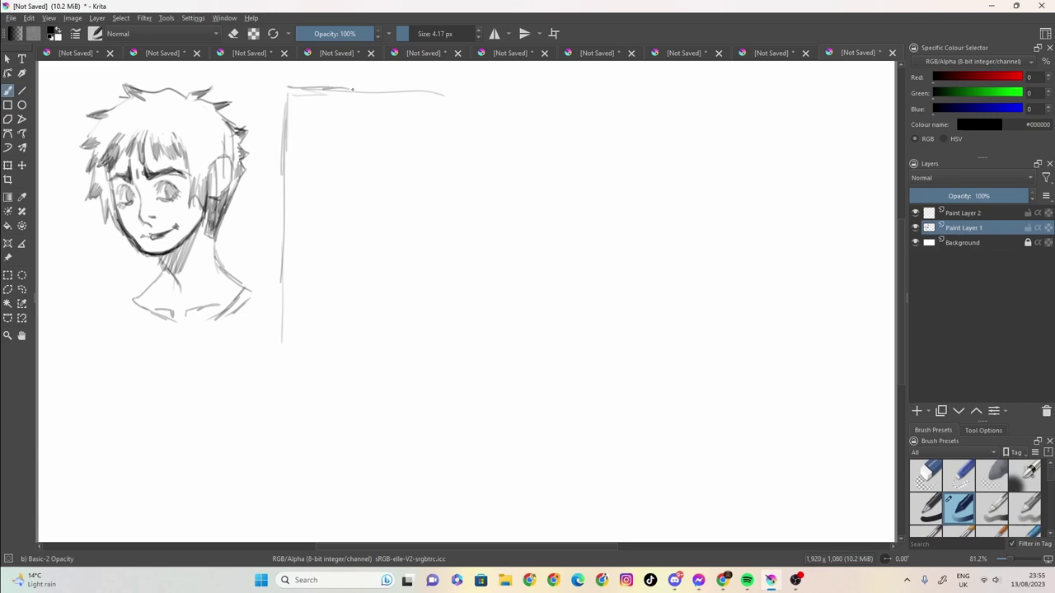
Extend the grid's top edge and draw three more evenly spaced vertical lines down from it
left_click_drag(352, 89, 344, 226)
left_click_drag(346, 89, 335, 357)
mouse_move(354, 87)
left_mouse_down()
mouse_move(402, 86)
mouse_move(361, 90)
mouse_move(397, 94)
mouse_move(398, 129)
left_mouse_up()
left_click_drag(409, 89, 401, 180)
left_click_drag(404, 96, 395, 199)
left_click_drag(405, 93, 403, 255)
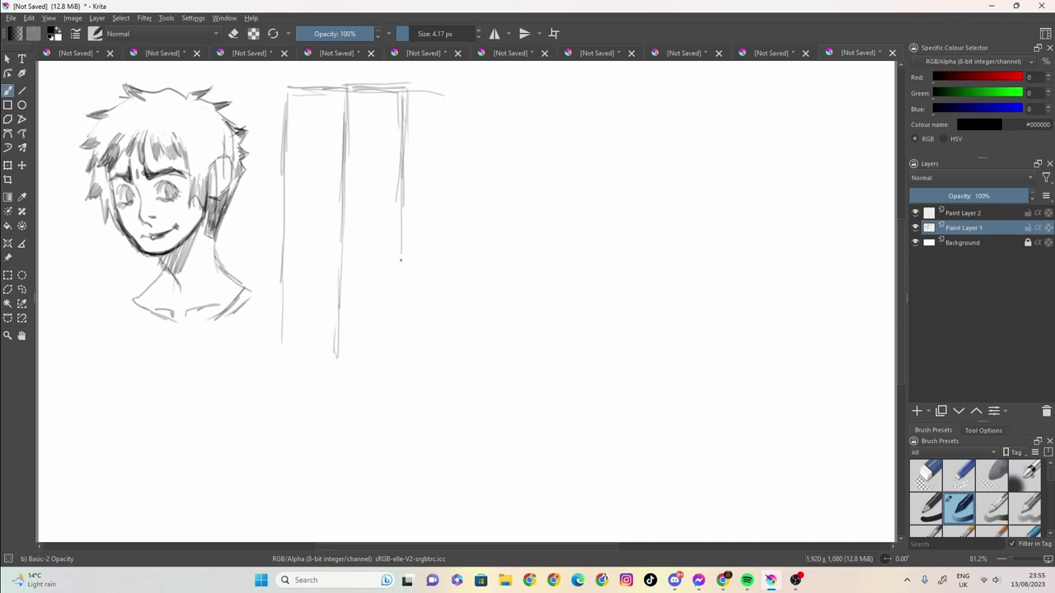
left_click_drag(400, 195, 392, 363)
mouse_move(412, 88)
left_mouse_down()
mouse_move(470, 89)
mouse_move(467, 135)
left_mouse_up()
left_click_drag(461, 93, 461, 162)
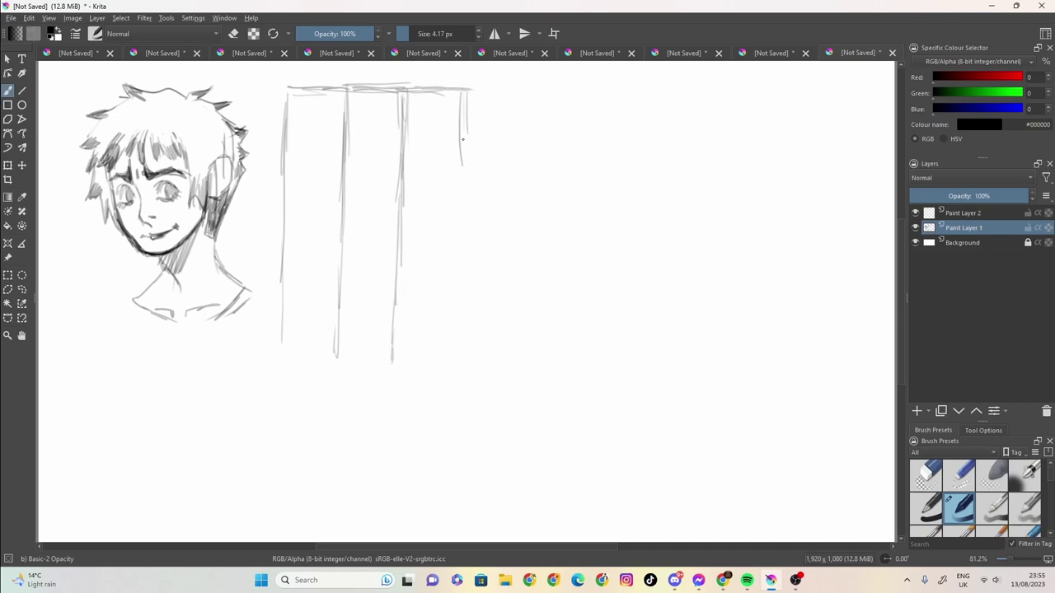
left_click_drag(467, 91, 460, 209)
left_click_drag(461, 158, 454, 368)
Draw a vertical line midway through each of the three grid columns, and lengthen the grid's left edge downward
left_click_drag(433, 98, 423, 375)
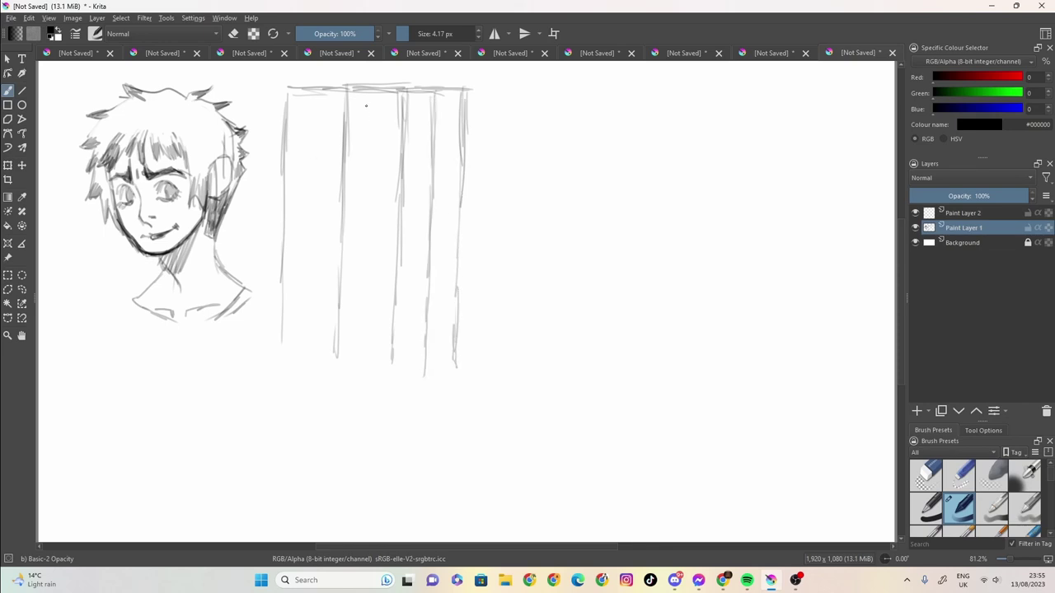
left_click_drag(375, 91, 367, 301)
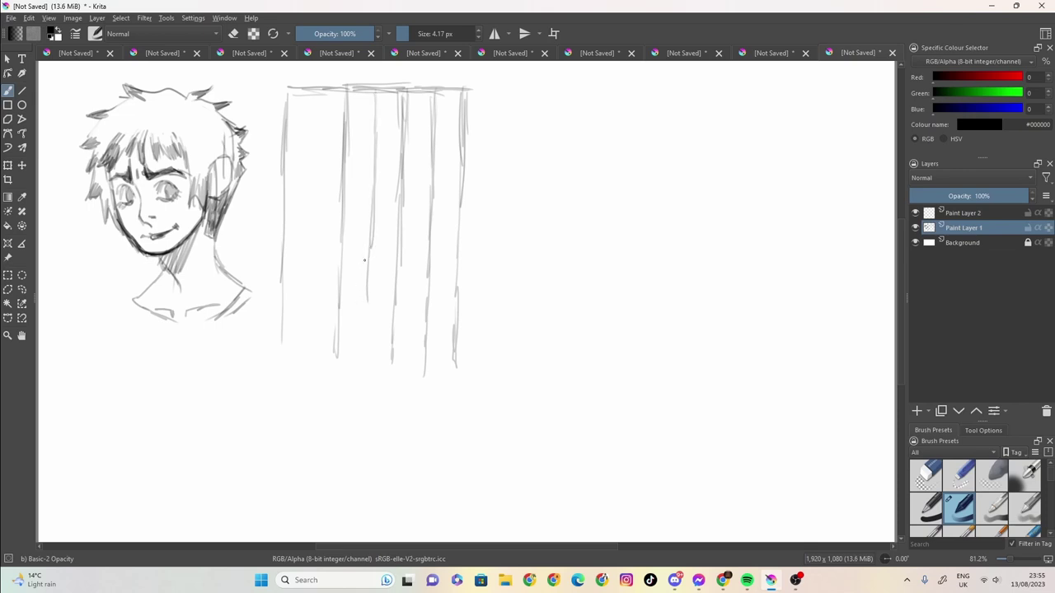
left_click_drag(364, 260, 362, 376)
left_click_drag(318, 100, 314, 260)
left_click_drag(314, 208, 310, 356)
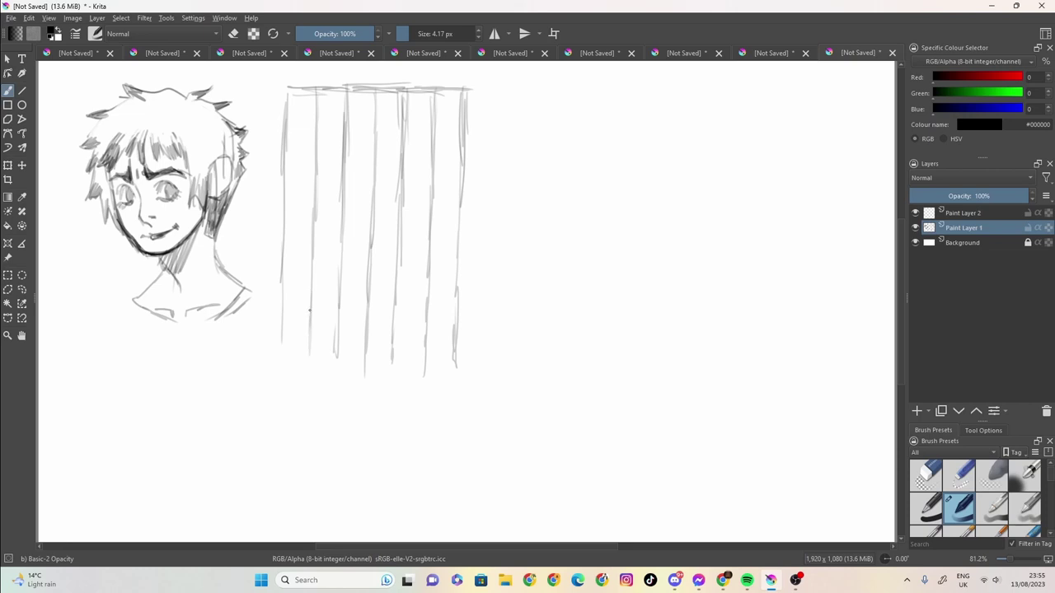
left_click_drag(310, 308, 307, 373)
left_click_drag(281, 321, 279, 370)
left_click_drag(280, 334, 277, 382)
Draw four roughly evenly spaced horizontal lines across the grid's vertical lines, working from near the top edge downward
left_click_drag(461, 126, 284, 125)
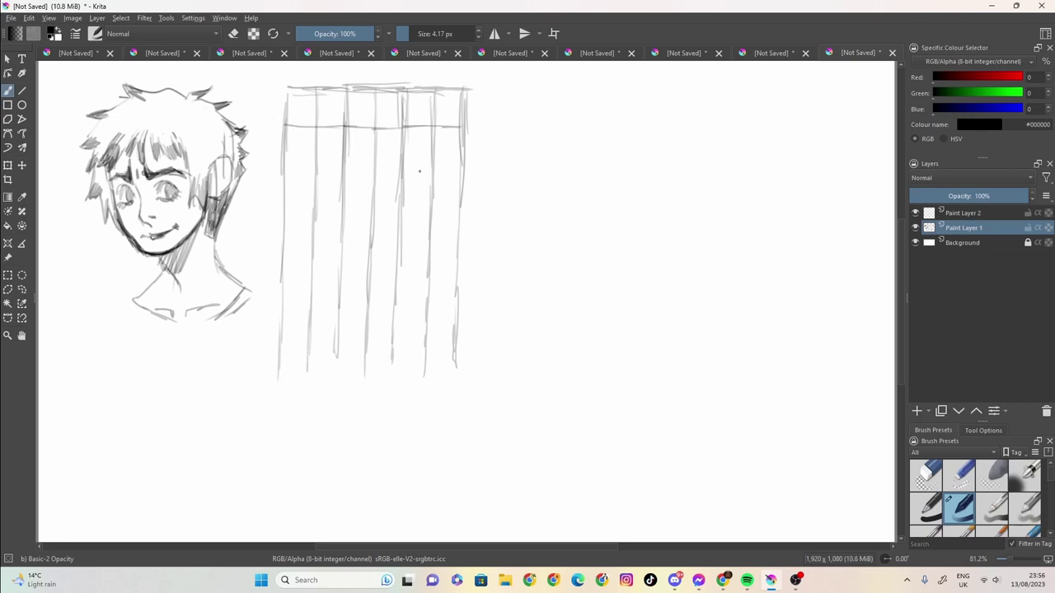
left_click_drag(464, 184, 279, 192)
left_click_drag(462, 254, 280, 254)
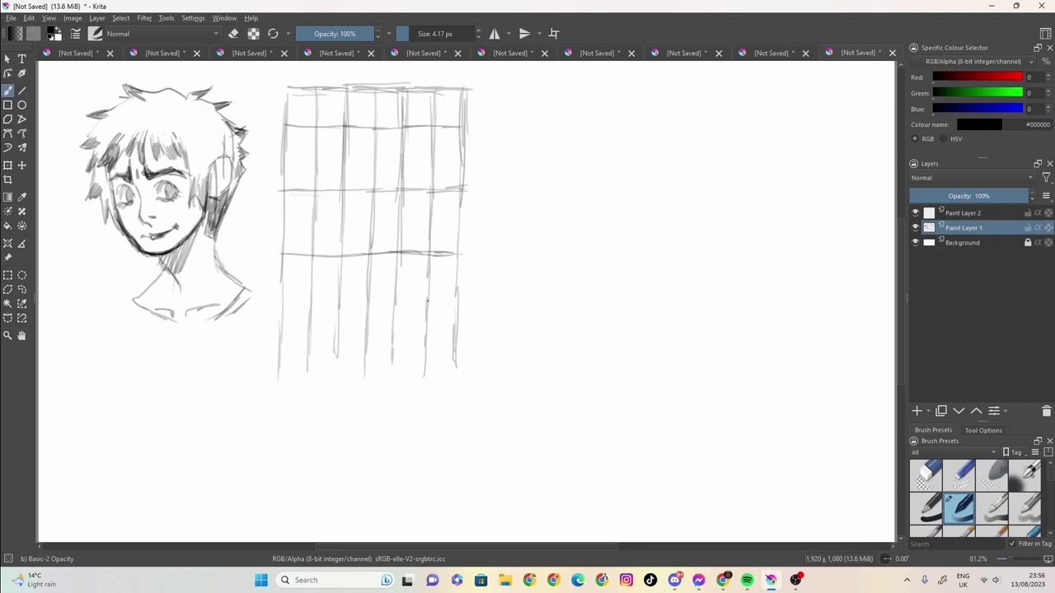
left_click_drag(457, 313, 281, 320)
Draw a horizontal line midway through each of the three tall grid rows
left_click_drag(282, 156, 467, 155)
left_click_drag(462, 223, 286, 223)
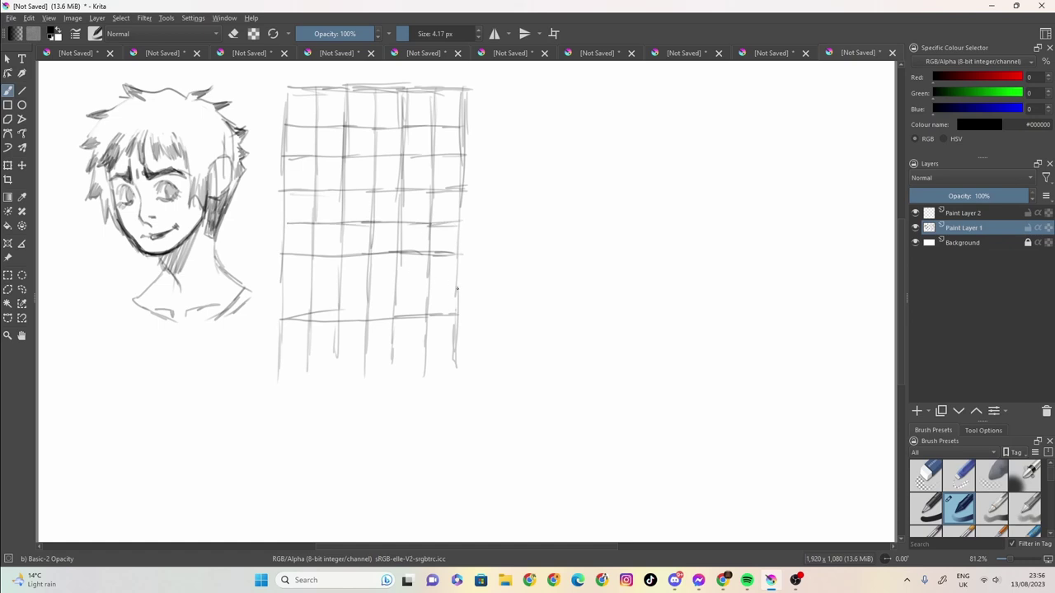
left_click_drag(458, 287, 282, 290)
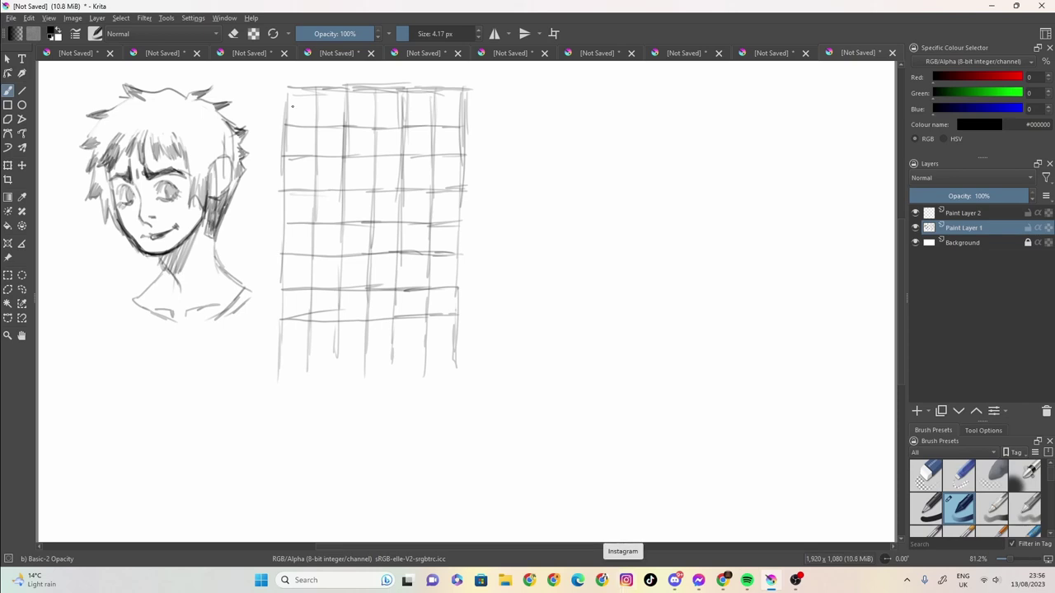
Draw a rounded skull dome from the grid's top edge down to its third horizontal line on both sides
mouse_move(396, 99)
left_mouse_down()
mouse_move(323, 106)
mouse_move(303, 171)
mouse_move(321, 109)
mouse_move(402, 89)
mouse_move(441, 115)
mouse_move(449, 197)
mouse_move(447, 163)
mouse_move(402, 92)
mouse_move(374, 90)
left_mouse_up()
mouse_move(303, 175)
left_mouse_down()
mouse_move(289, 235)
mouse_move(310, 251)
mouse_move(316, 279)
mouse_move(372, 332)
mouse_move(342, 311)
mouse_move(387, 322)
left_mouse_up()
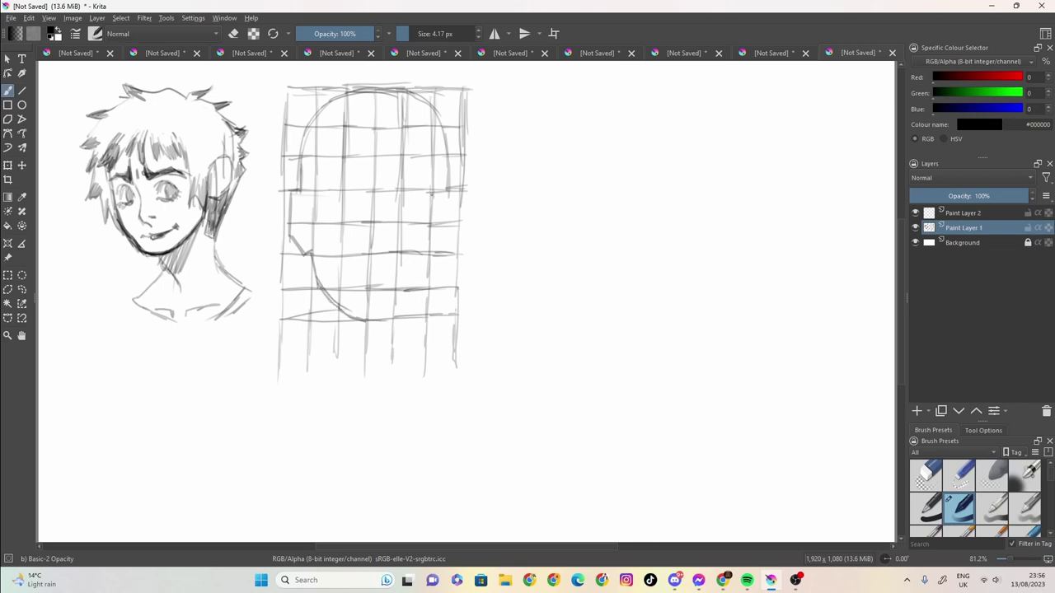
mouse_move(445, 168)
left_mouse_down()
mouse_move(449, 239)
mouse_move(402, 301)
mouse_move(344, 320)
mouse_move(394, 313)
left_mouse_up()
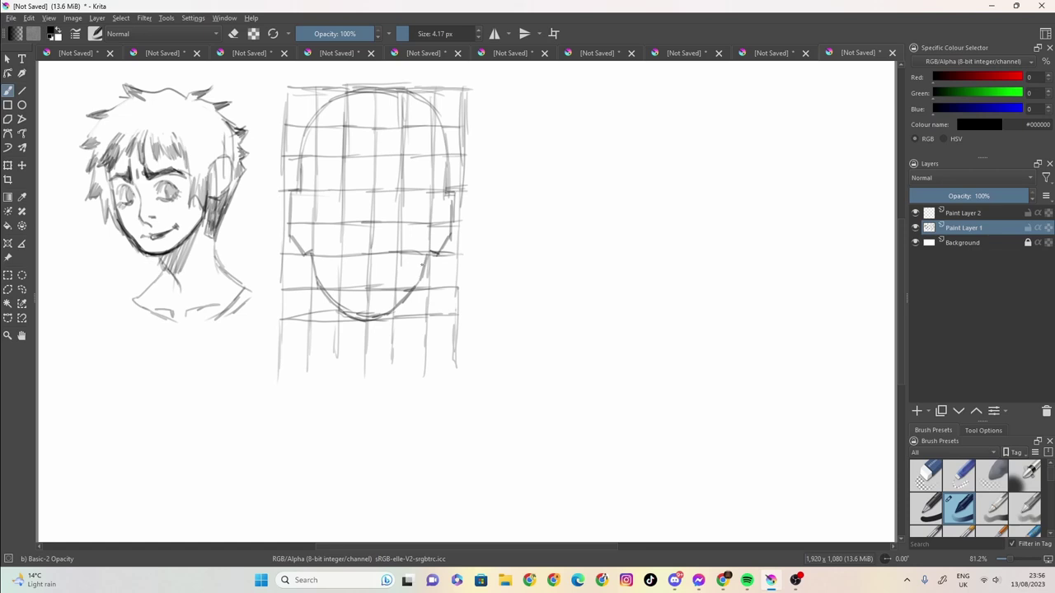
mouse_move(427, 255)
left_mouse_down()
mouse_move(380, 319)
mouse_move(346, 319)
mouse_move(326, 294)
left_mouse_up()
left_click_drag(310, 254, 318, 282)
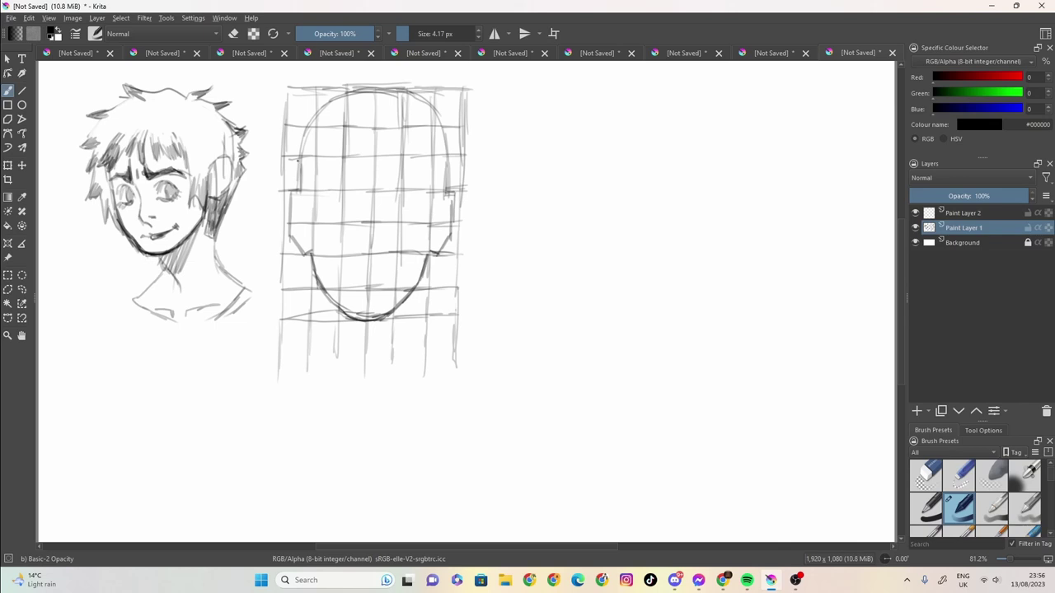
mouse_move(295, 190)
left_mouse_down()
mouse_move(284, 155)
mouse_move(299, 121)
left_mouse_up()
key("ctrl+z")
key("ctrl+z")
key("ctrl+z")
key("ctrl+z")
key("ctrl+z")
key("ctrl+z")
key("ctrl+z")
key("ctrl+z")
key("ctrl+z")
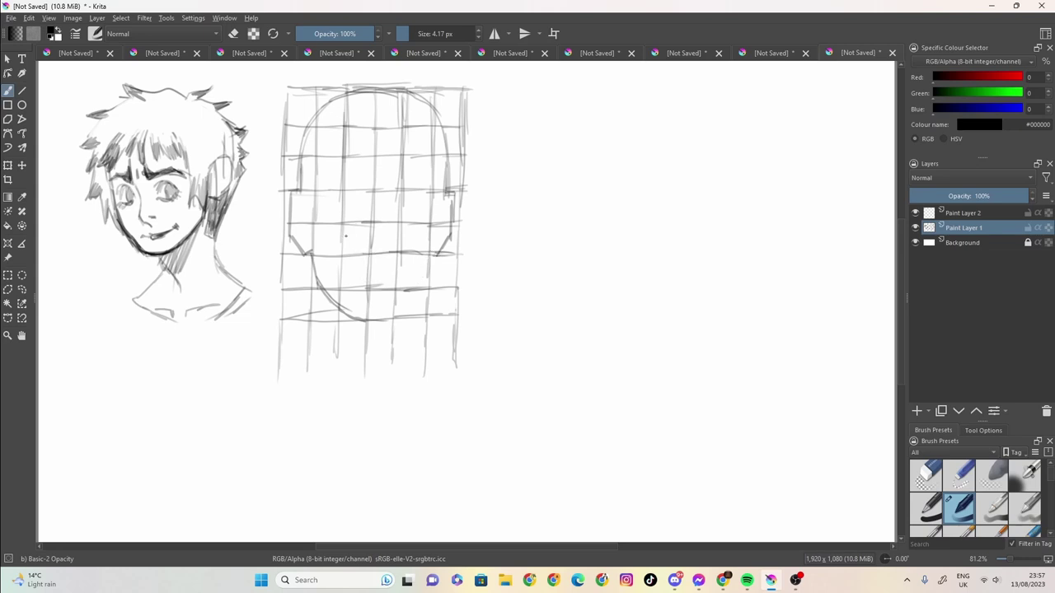
key("ctrl+z")
key("ctrl+z")
key("ctrl+z")
key("ctrl+z")
key("ctrl+z")
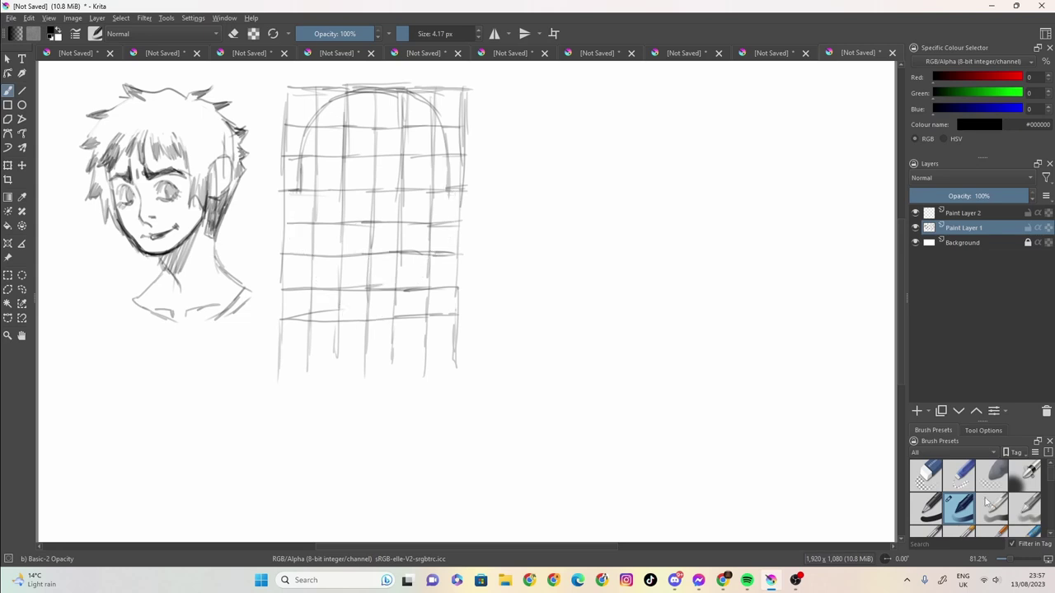
On Paint Layer 2, draw both ears below the skull dome and a curved jaw reaching down to the lowest grid line
left_click(967, 213)
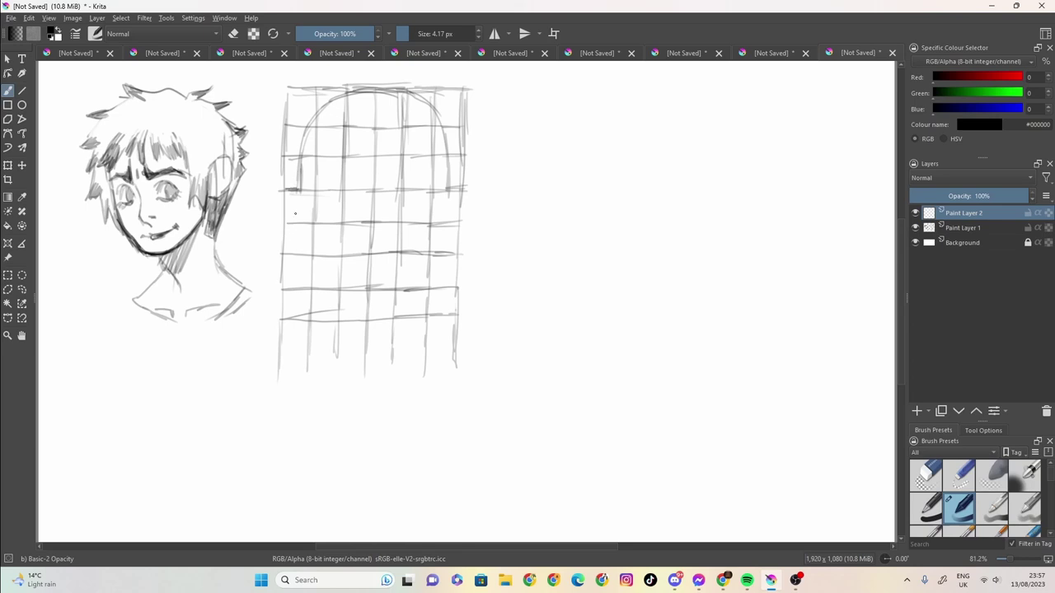
mouse_move(290, 193)
left_mouse_down()
mouse_move(290, 232)
mouse_move(305, 254)
mouse_move(320, 247)
left_mouse_up()
mouse_move(445, 156)
left_mouse_down()
mouse_move(449, 244)
mouse_move(432, 248)
mouse_move(418, 297)
mouse_move(366, 320)
left_mouse_up()
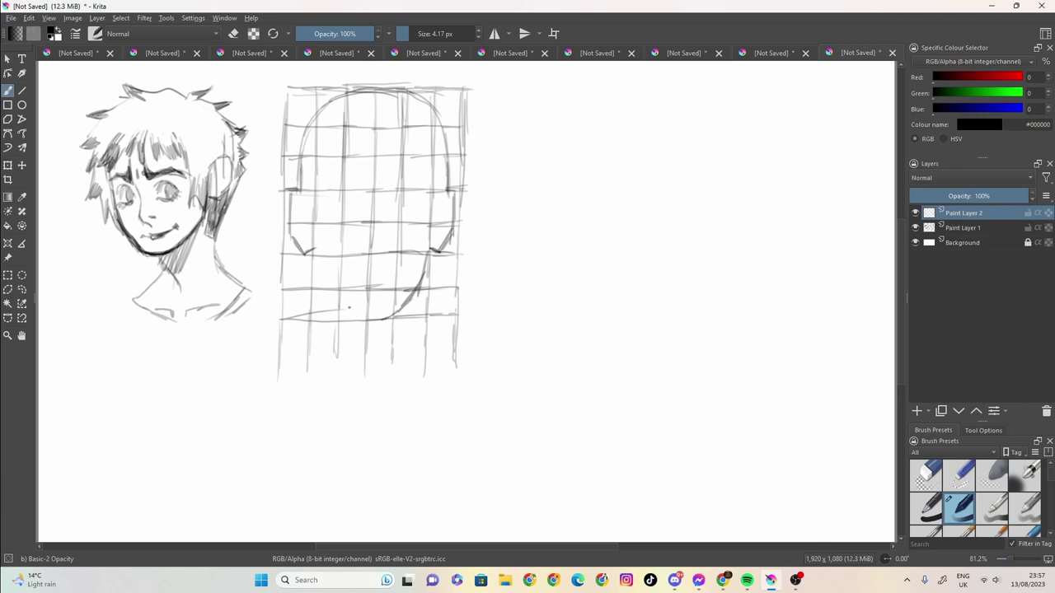
mouse_move(314, 253)
left_mouse_down()
mouse_move(322, 287)
mouse_move(381, 319)
mouse_move(322, 288)
mouse_move(357, 319)
left_mouse_up()
mouse_move(318, 268)
left_mouse_down()
mouse_move(315, 253)
mouse_move(323, 289)
left_mouse_up()
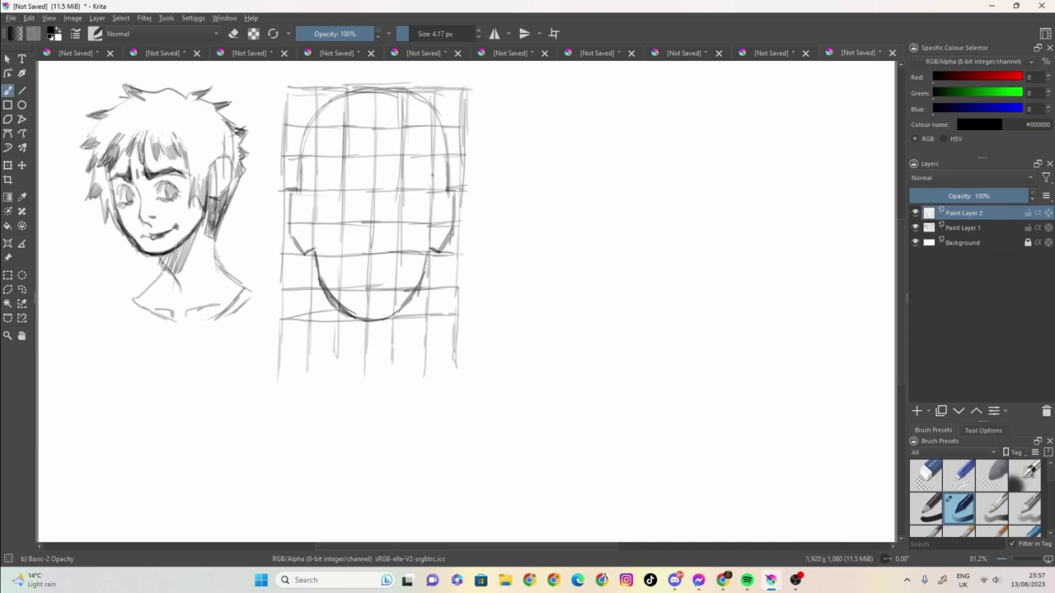
Sketch long pointed side locks of hair in front of both ears, ending just below the earlobes
left_click_drag(432, 175, 431, 221)
mouse_move(437, 195)
left_mouse_down()
mouse_move(422, 262)
mouse_move(439, 283)
mouse_move(445, 207)
left_mouse_up()
left_click_drag(444, 254, 449, 151)
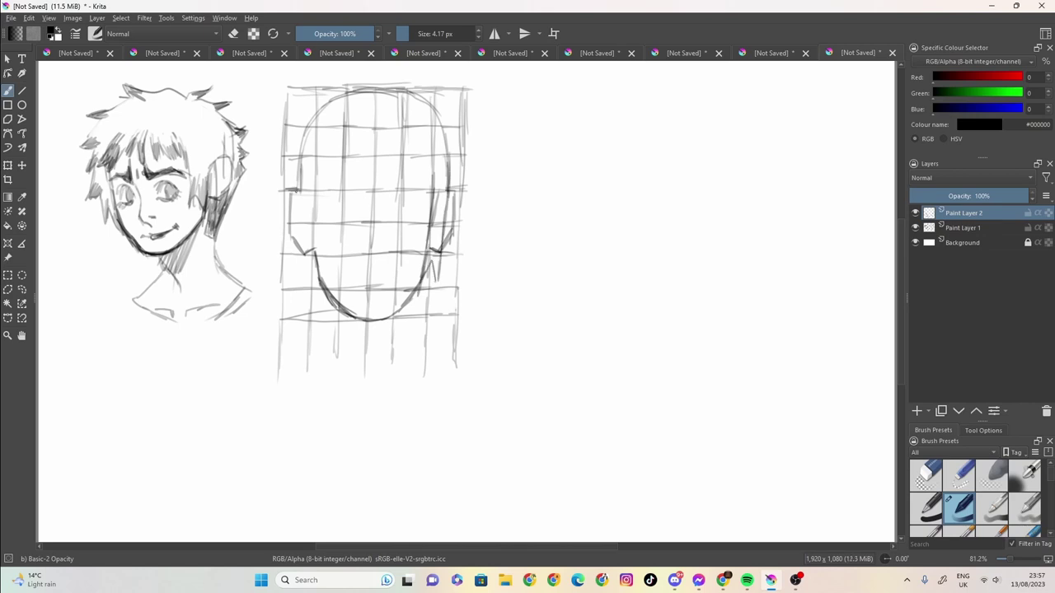
mouse_move(299, 180)
left_mouse_down()
mouse_move(298, 266)
mouse_move(318, 288)
mouse_move(312, 177)
left_mouse_up()
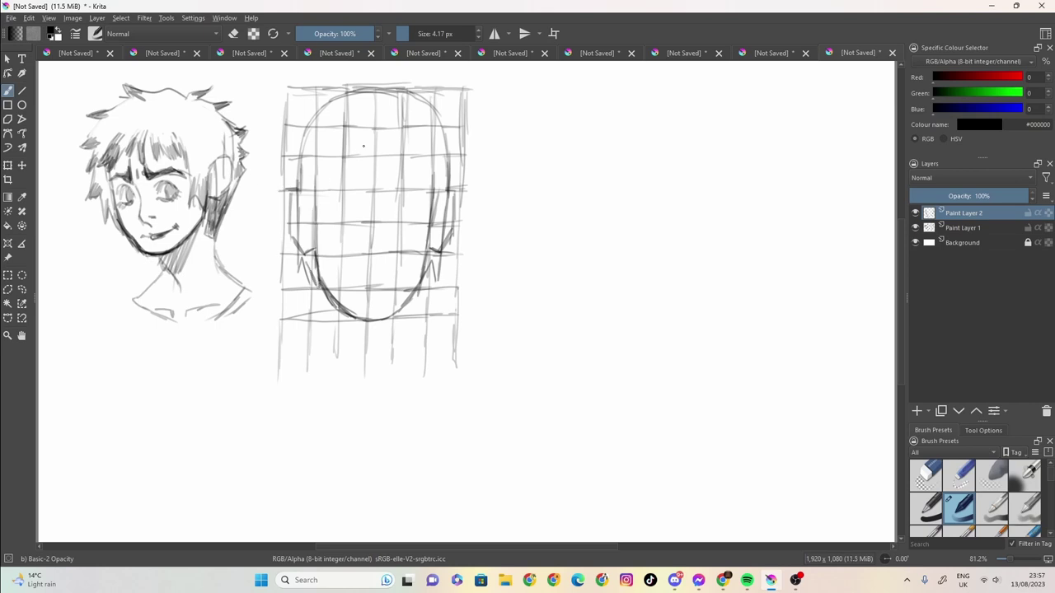
Draw a jagged fringe fanning out from the upper centre of the forehead toward both sides
left_click_drag(373, 115, 362, 155)
mouse_move(372, 160)
left_mouse_down()
mouse_move(392, 169)
mouse_move(382, 125)
mouse_move(411, 176)
left_mouse_up()
left_click_drag(404, 134, 420, 171)
mouse_move(381, 109)
left_mouse_down()
mouse_move(417, 144)
mouse_move(432, 206)
left_mouse_up()
left_click_drag(366, 118, 342, 161)
mouse_move(342, 162)
left_mouse_down()
mouse_move(347, 176)
mouse_move(369, 129)
mouse_move(362, 136)
left_mouse_up()
left_click_drag(368, 114, 336, 135)
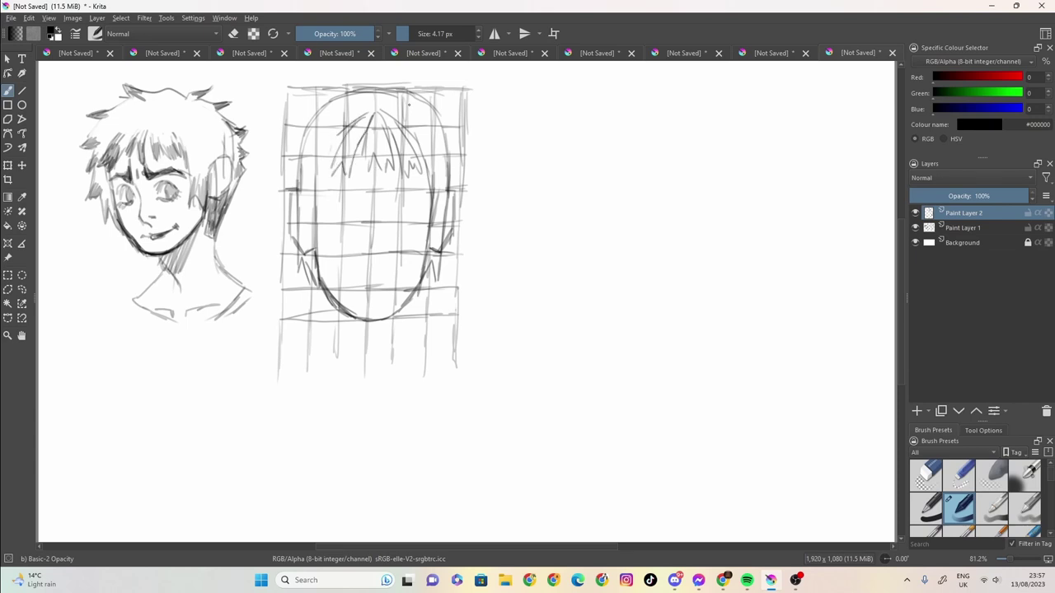
Outline spiky outer hair around the skull from ear to ear, and add more strands to the fringe's left part
mouse_move(420, 89)
left_mouse_down()
mouse_move(460, 95)
mouse_move(453, 101)
mouse_move(432, 86)
mouse_move(462, 87)
mouse_move(453, 117)
mouse_move(468, 132)
mouse_move(453, 161)
left_mouse_up()
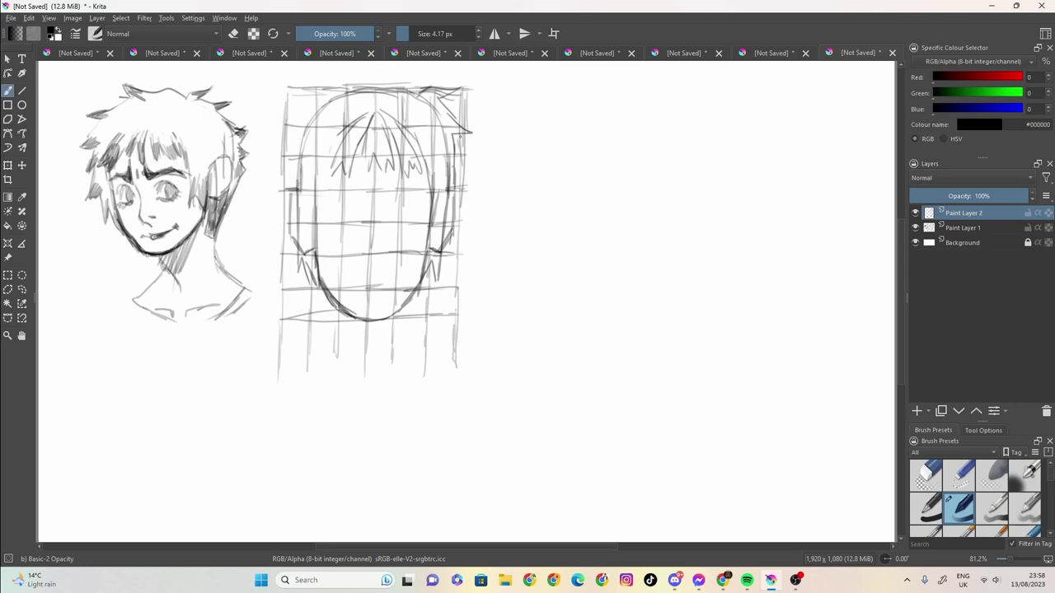
mouse_move(459, 135)
left_mouse_down()
mouse_move(470, 162)
mouse_move(454, 199)
left_mouse_up()
mouse_move(420, 94)
left_mouse_down()
mouse_move(405, 79)
mouse_move(332, 71)
mouse_move(328, 92)
mouse_move(274, 140)
mouse_move(285, 145)
mouse_move(281, 188)
mouse_move(295, 211)
left_mouse_up()
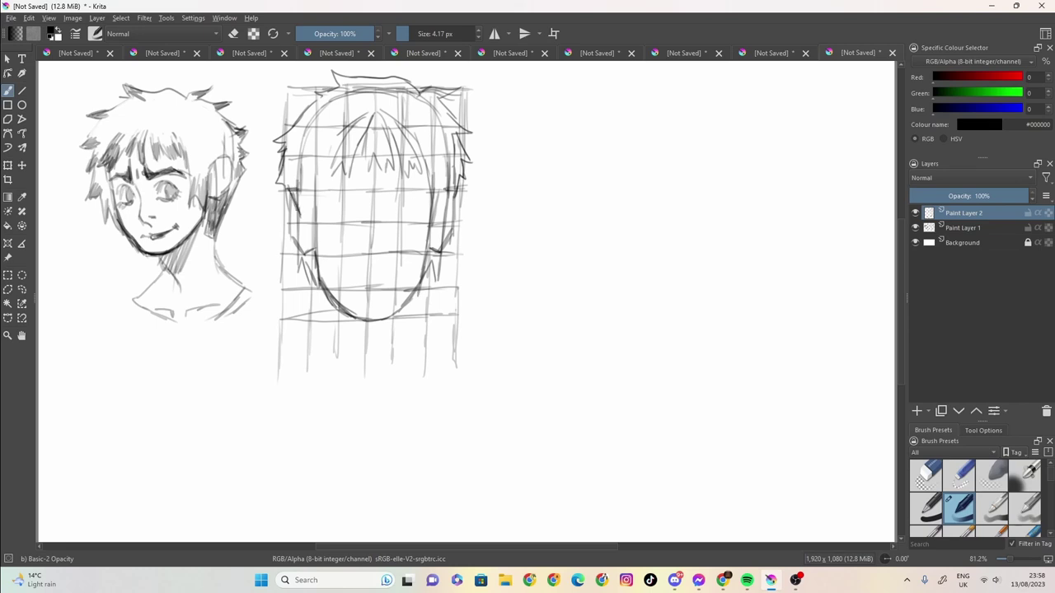
left_click_drag(450, 180, 452, 206)
left_click_drag(295, 193, 298, 226)
mouse_move(340, 137)
left_mouse_down()
mouse_move(317, 178)
mouse_move(328, 136)
mouse_move(382, 115)
left_mouse_up()
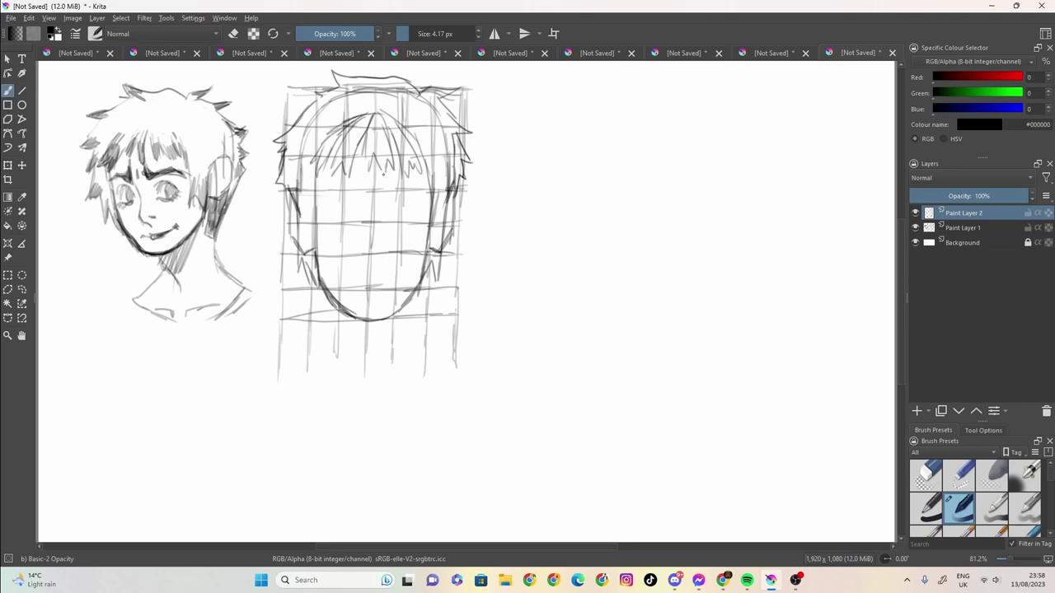
Draw two thick, dark eyebrows along the grid line below the fringe, with short frown lines between them
mouse_move(334, 183)
left_mouse_down()
mouse_move(363, 196)
mouse_move(362, 178)
mouse_move(351, 194)
mouse_move(328, 191)
mouse_move(386, 198)
mouse_move(413, 183)
mouse_move(429, 196)
mouse_move(386, 198)
mouse_move(399, 186)
mouse_move(414, 188)
mouse_move(384, 196)
mouse_move(415, 184)
mouse_move(423, 194)
mouse_move(322, 196)
mouse_move(340, 185)
mouse_move(396, 188)
left_mouse_up()
mouse_move(389, 196)
left_mouse_down()
mouse_move(408, 186)
mouse_move(364, 186)
mouse_move(371, 178)
left_mouse_up()
left_click_drag(375, 195, 376, 174)
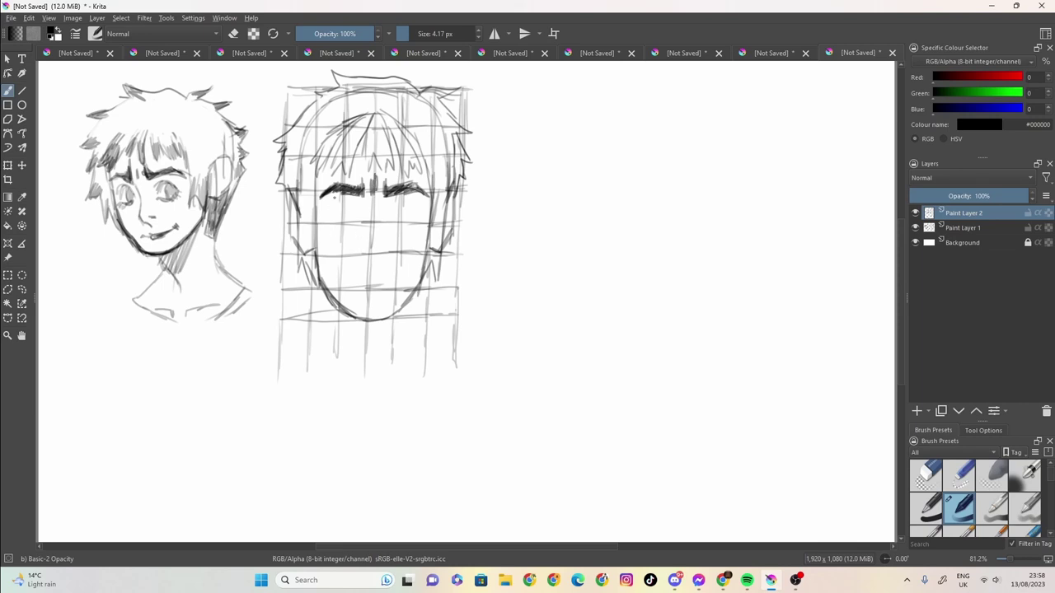
Draw both eyes beneath the eyebrows with lids, irises and lower lashes, redoing the right eye's first strokes
mouse_move(334, 206)
left_mouse_down()
mouse_move(359, 209)
mouse_move(355, 201)
left_mouse_up()
mouse_move(345, 202)
left_mouse_down()
mouse_move(353, 212)
mouse_move(336, 212)
left_mouse_up()
left_click_drag(332, 216, 359, 214)
left_click_drag(387, 207, 410, 210)
key("ctrl+z")
key("ctrl+z")
mouse_move(390, 216)
left_mouse_down()
mouse_move(412, 216)
mouse_move(401, 215)
left_mouse_up()
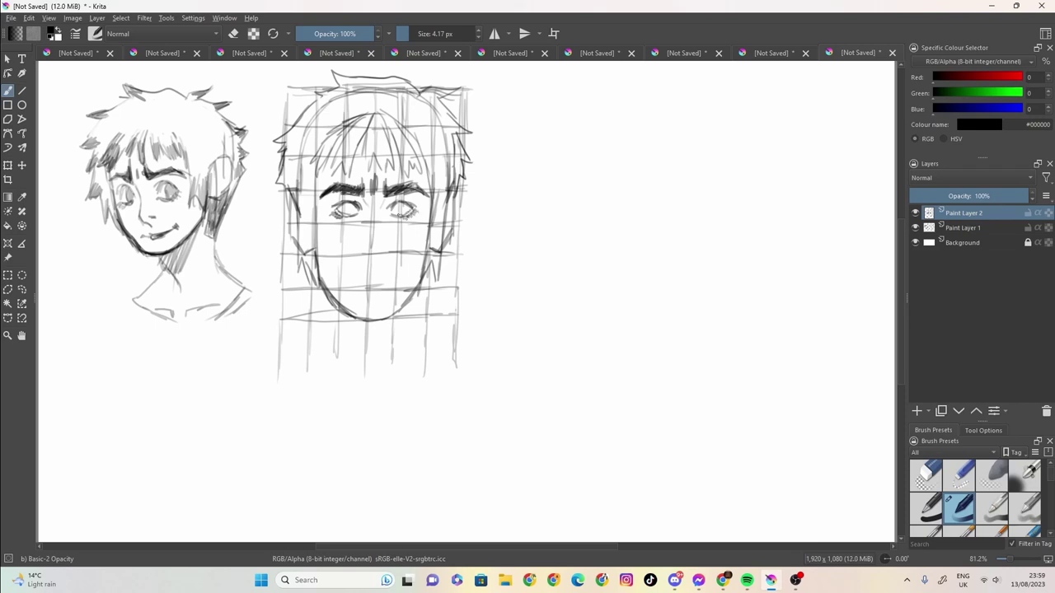
left_click_drag(407, 216, 396, 214)
Shade both irises and draw the shaded underside of the nose on the central grid line
left_click_drag(349, 209, 346, 206)
left_click_drag(396, 211, 394, 203)
mouse_move(358, 249)
left_mouse_down()
mouse_move(385, 245)
mouse_move(383, 260)
mouse_move(368, 251)
left_mouse_up()
left_click_drag(360, 247, 384, 258)
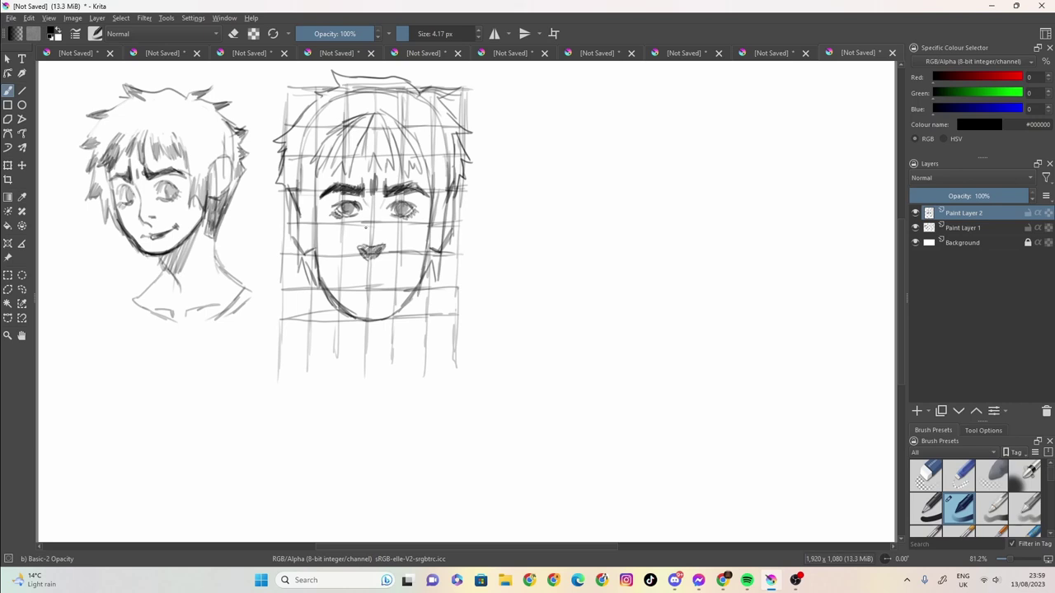
Strengthen the hair edges beside the temples and shade the tips of the fringe
left_click_drag(321, 167, 314, 224)
left_click_drag(429, 224, 432, 203)
mouse_move(336, 152)
left_mouse_down()
mouse_move(372, 144)
mouse_move(367, 157)
mouse_move(370, 147)
mouse_move(390, 165)
mouse_move(403, 154)
mouse_move(416, 179)
left_mouse_up()
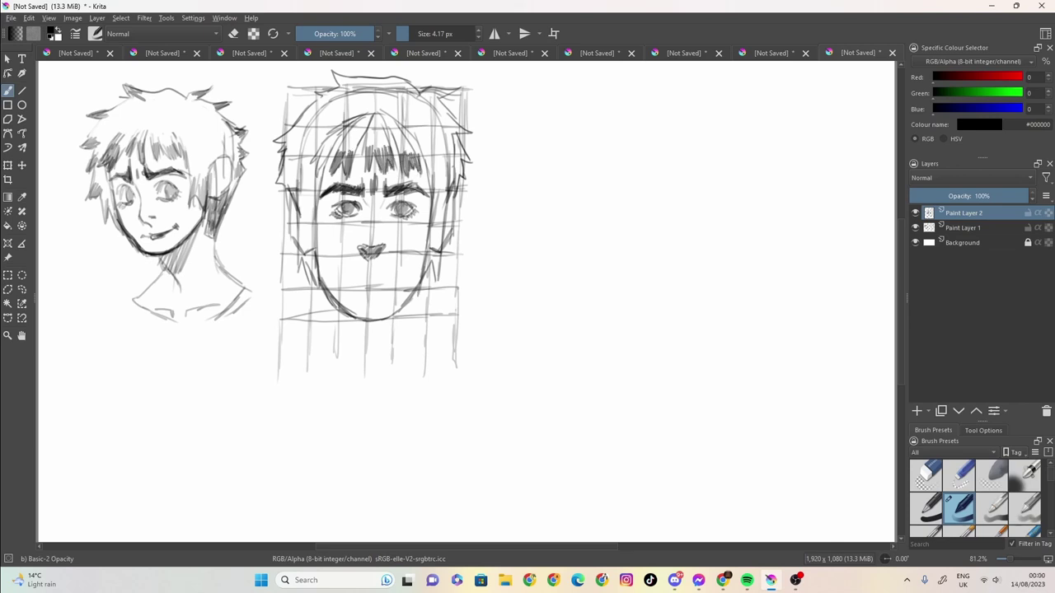
mouse_move(329, 152)
left_mouse_down()
mouse_move(324, 171)
mouse_move(313, 162)
mouse_move(278, 183)
left_mouse_up()
Shade the outer hair spikes on the left of the head and the side locks beside both ears
left_click_drag(286, 175, 283, 184)
mouse_move(287, 144)
left_mouse_down()
mouse_move(278, 154)
mouse_move(279, 145)
left_mouse_up()
left_click_drag(297, 134, 284, 149)
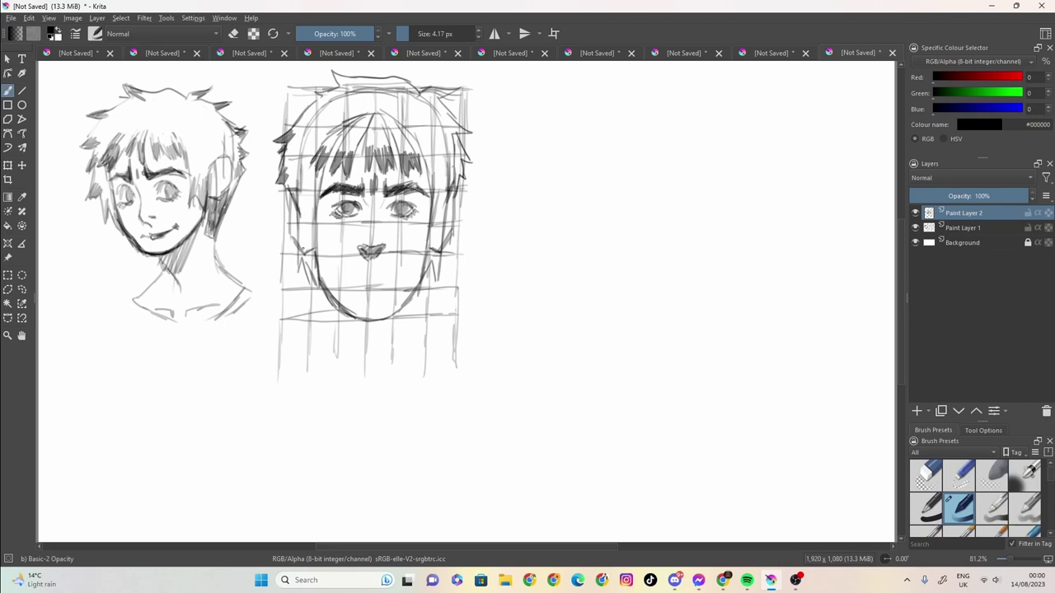
mouse_move(299, 228)
left_mouse_down()
mouse_move(301, 272)
mouse_move(303, 262)
mouse_move(318, 286)
mouse_move(315, 247)
left_mouse_up()
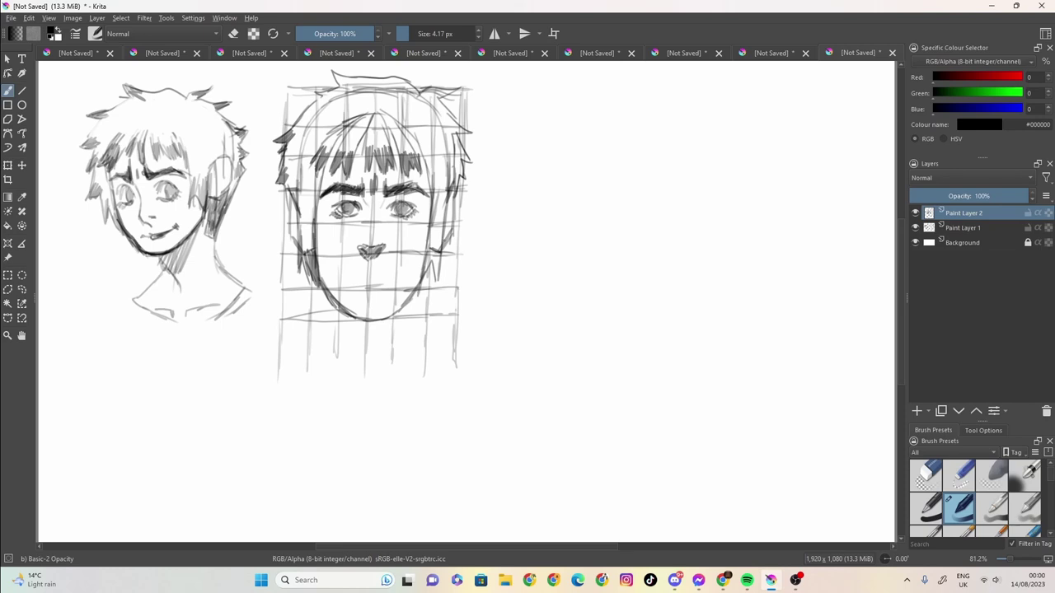
mouse_move(433, 244)
left_mouse_down()
mouse_move(422, 287)
mouse_move(427, 272)
mouse_move(435, 278)
left_mouse_up()
left_click_drag(441, 214, 433, 261)
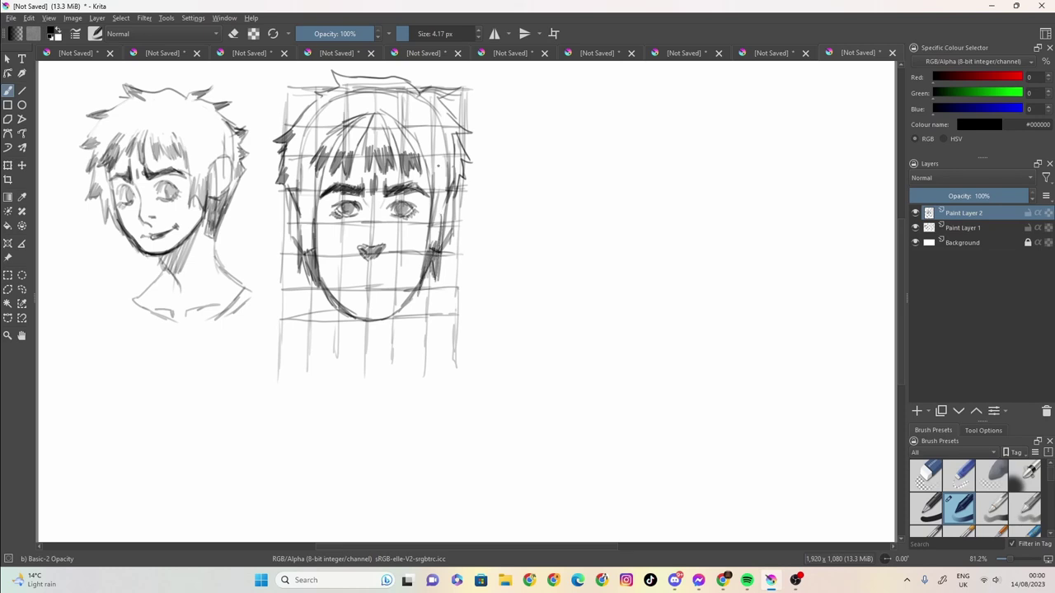
Shade the hair spikes along the right side and on top of the head, and darken the upper-left hair outline
mouse_move(460, 166)
left_mouse_down()
mouse_move(456, 184)
mouse_move(472, 161)
mouse_move(467, 132)
mouse_move(450, 129)
left_mouse_up()
mouse_move(435, 91)
left_mouse_down()
mouse_move(427, 94)
mouse_move(451, 92)
mouse_move(441, 103)
left_mouse_up()
mouse_move(452, 100)
left_mouse_down()
mouse_move(442, 112)
mouse_move(450, 109)
left_mouse_up()
left_click_drag(463, 107, 445, 113)
left_click_drag(461, 104, 447, 110)
left_click_drag(455, 97, 440, 108)
mouse_move(333, 74)
left_mouse_down()
mouse_move(339, 87)
mouse_move(358, 82)
mouse_move(305, 110)
left_mouse_up()
left_click_drag(323, 97, 290, 128)
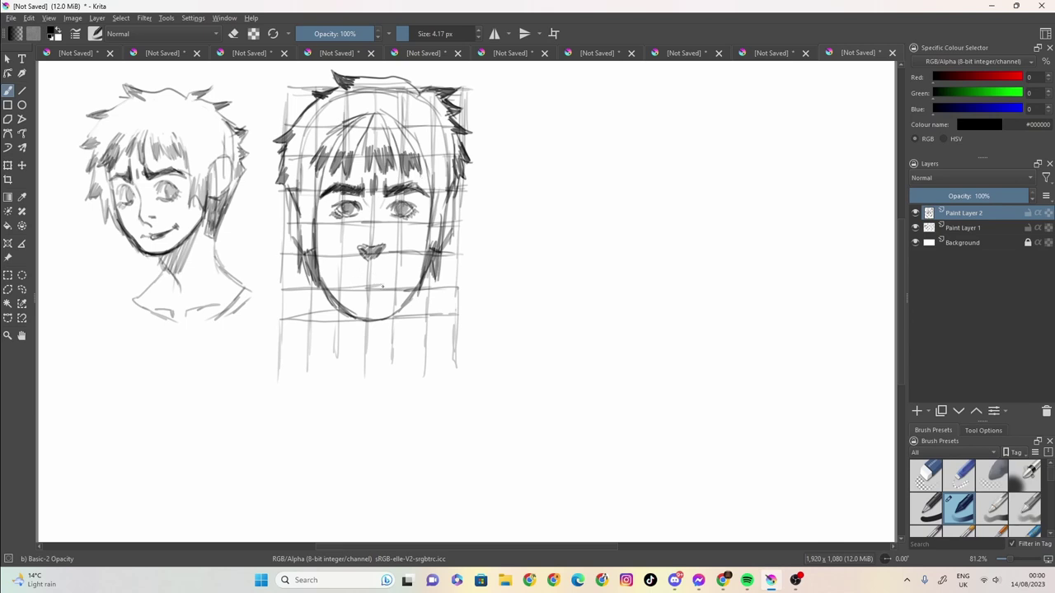
Draw a straight mouth line below the nose and a shaded patch beneath the lower lip
mouse_move(367, 277)
left_mouse_down()
mouse_move(353, 278)
mouse_move(391, 277)
mouse_move(355, 276)
left_mouse_up()
mouse_move(369, 277)
left_mouse_down()
mouse_move(388, 276)
mouse_move(366, 277)
mouse_move(379, 276)
mouse_move(365, 288)
mouse_move(386, 291)
mouse_move(360, 288)
left_mouse_up()
Darken the jaw and chin contour, and reinforce the nose and the hair edges beside the face
left_click_drag(316, 264, 326, 295)
left_click_drag(318, 268, 327, 296)
mouse_move(411, 298)
left_mouse_down()
mouse_move(383, 319)
mouse_move(350, 321)
left_mouse_up()
left_click_drag(359, 246, 368, 252)
left_click_drag(319, 165, 303, 224)
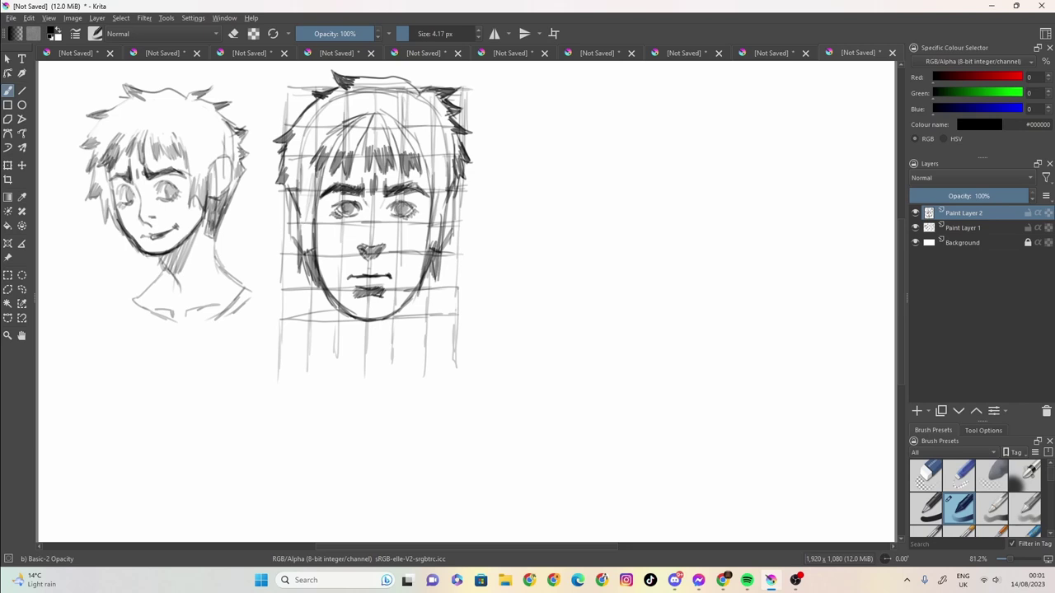
left_click_drag(428, 173, 430, 210)
Draw the neck with sloping shoulders on both sides and a curved neckline joining them below
mouse_move(317, 269)
left_mouse_down()
mouse_move(327, 367)
mouse_move(277, 387)
left_mouse_up()
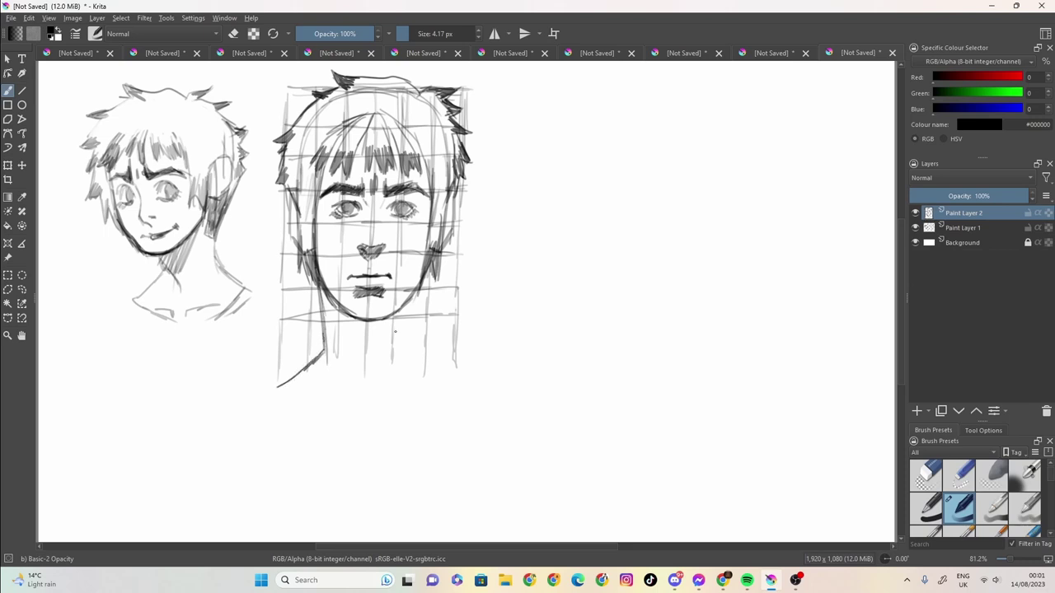
mouse_move(425, 269)
left_mouse_down()
mouse_move(419, 345)
mouse_move(427, 371)
mouse_move(449, 384)
left_mouse_up()
left_click_drag(418, 352, 452, 388)
left_click_drag(450, 387, 420, 415)
left_click_drag(444, 393, 429, 408)
mouse_move(321, 353)
left_mouse_down()
mouse_move(300, 372)
mouse_move(311, 411)
mouse_move(388, 426)
left_mouse_up()
Outline a shadow beneath the chin and jaw, and fill it with diagonal hatching
left_click_drag(412, 298, 360, 333)
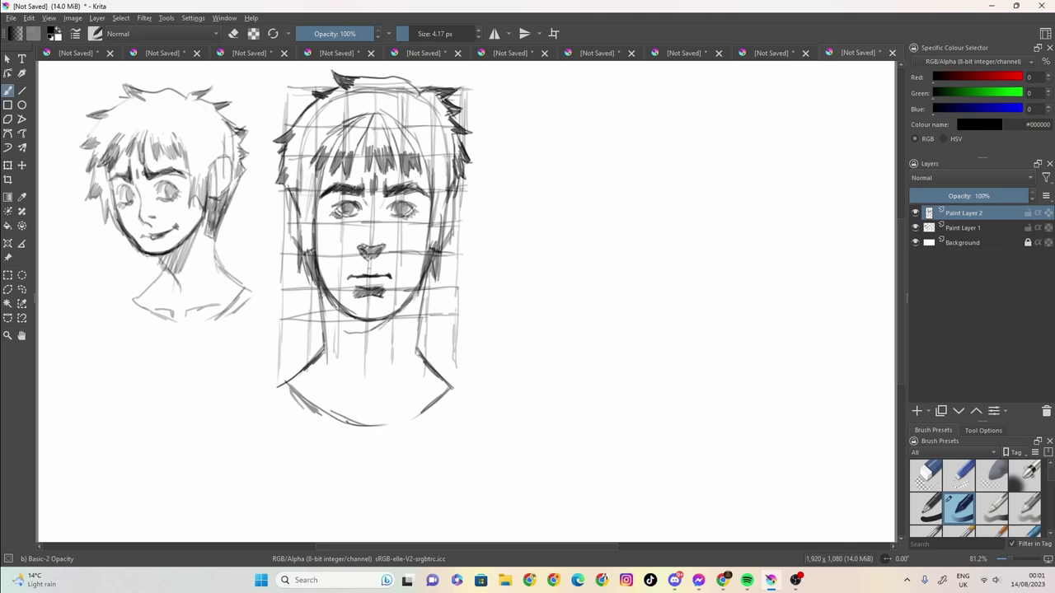
mouse_move(323, 298)
left_mouse_down()
mouse_move(329, 325)
mouse_move(363, 335)
left_mouse_up()
mouse_move(368, 319)
left_mouse_down()
mouse_move(380, 333)
mouse_move(363, 333)
left_mouse_up()
left_click_drag(330, 326, 350, 337)
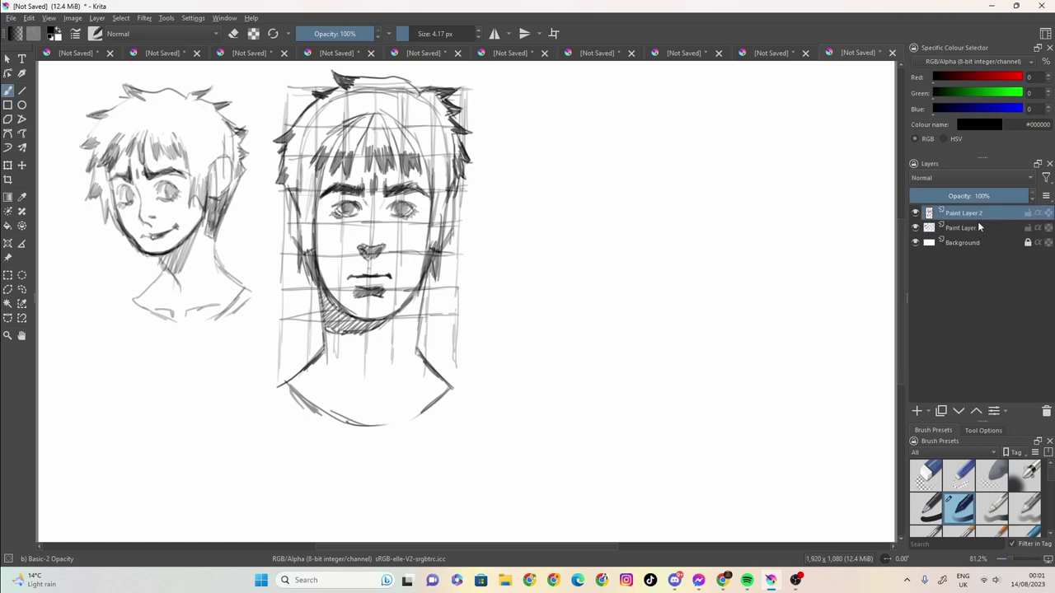
Erase the hand-drawn grid around the front-facing head from Paint Layer 1 with an 89.66 px eraser
left_click(234, 33)
mouse_move(403, 116)
left_mouse_down()
mouse_move(317, 132)
mouse_move(292, 164)
mouse_move(292, 134)
mouse_move(303, 156)
mouse_move(337, 165)
left_mouse_up()
key("ctrl+z")
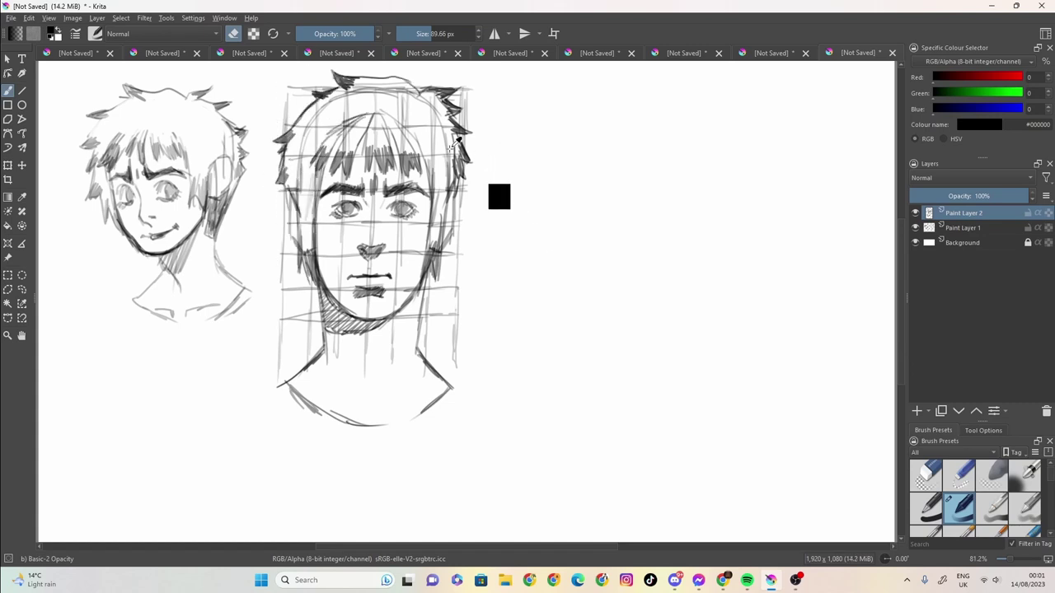
left_click(957, 231)
mouse_move(379, 232)
left_mouse_down()
mouse_move(351, 332)
mouse_move(298, 188)
mouse_move(281, 197)
mouse_move(296, 275)
mouse_move(318, 76)
mouse_move(297, 113)
mouse_move(344, 107)
mouse_move(343, 167)
mouse_move(432, 92)
mouse_move(380, 221)
mouse_move(457, 154)
mouse_move(432, 221)
mouse_move(434, 347)
mouse_move(463, 220)
mouse_move(457, 343)
mouse_move(400, 427)
mouse_move(333, 276)
left_mouse_up()
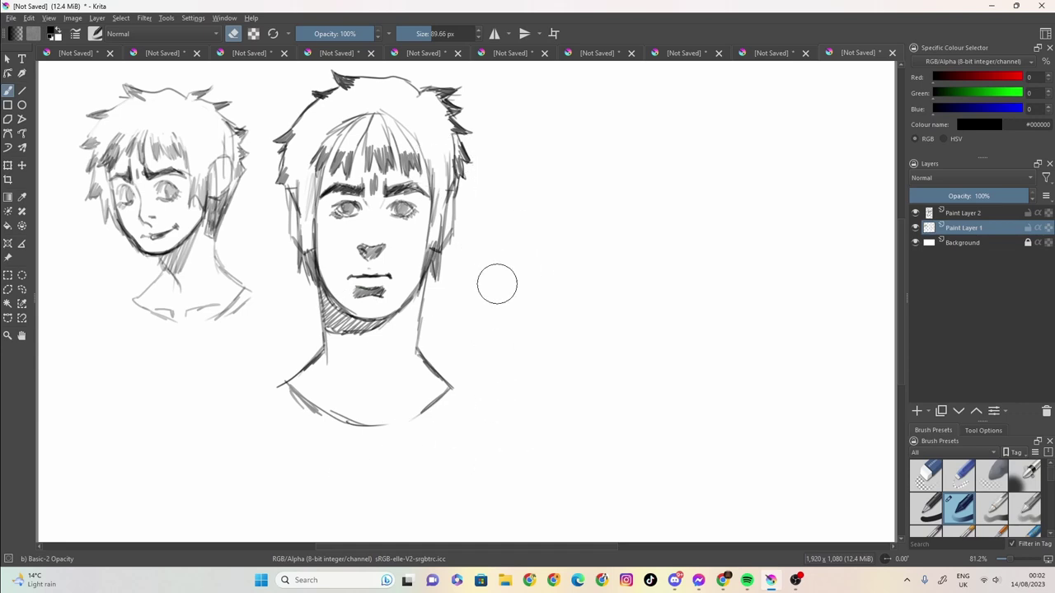
Erase the peak of the fringe on Paint Layer 2, then return to Paint Layer 1 with a 4.17 px brush size
left_click(969, 216)
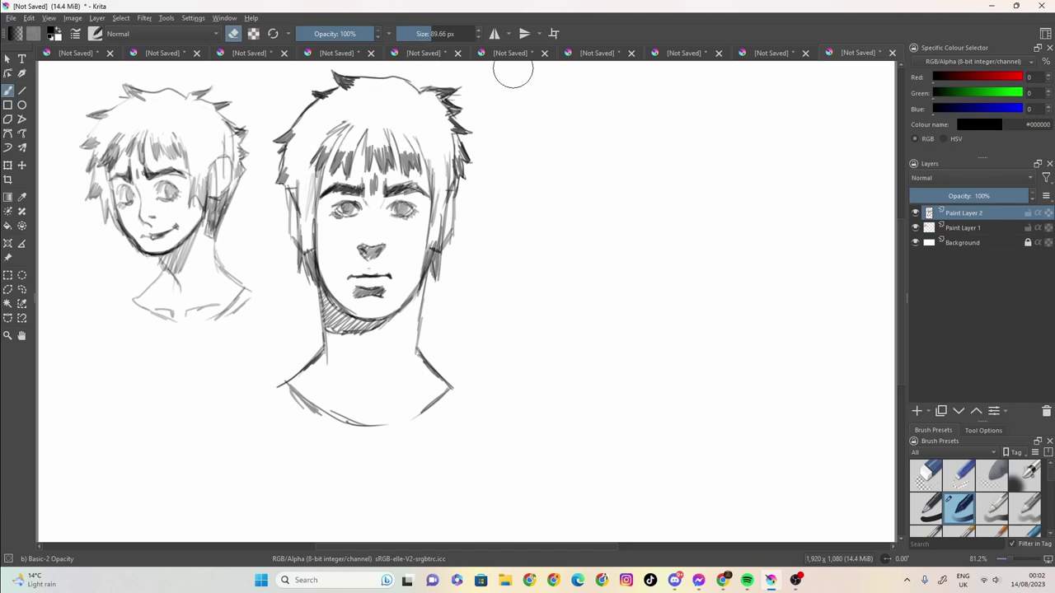
left_click(972, 227)
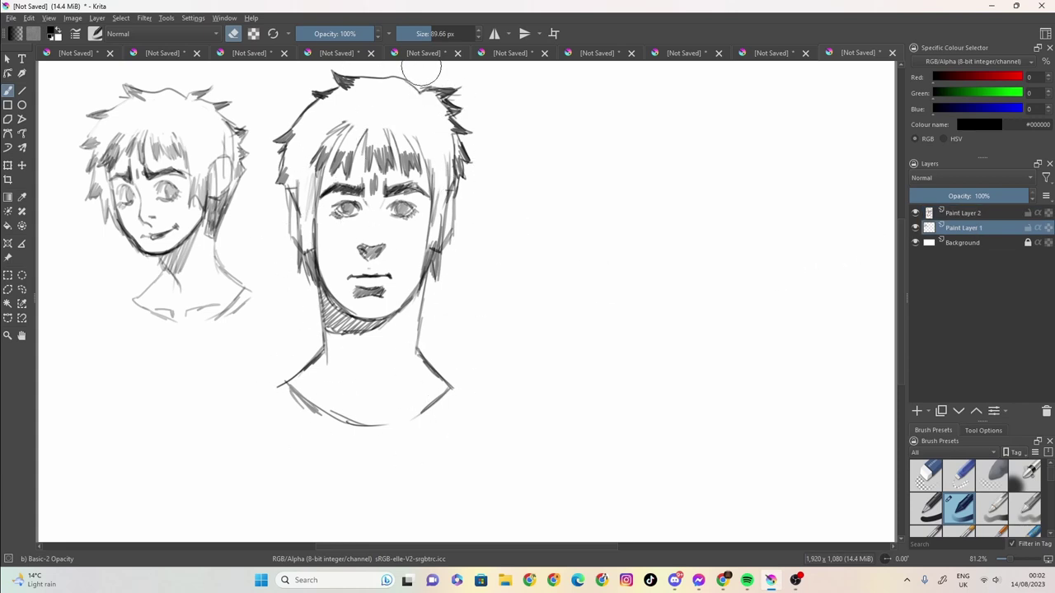
left_click_drag(429, 34, 407, 35)
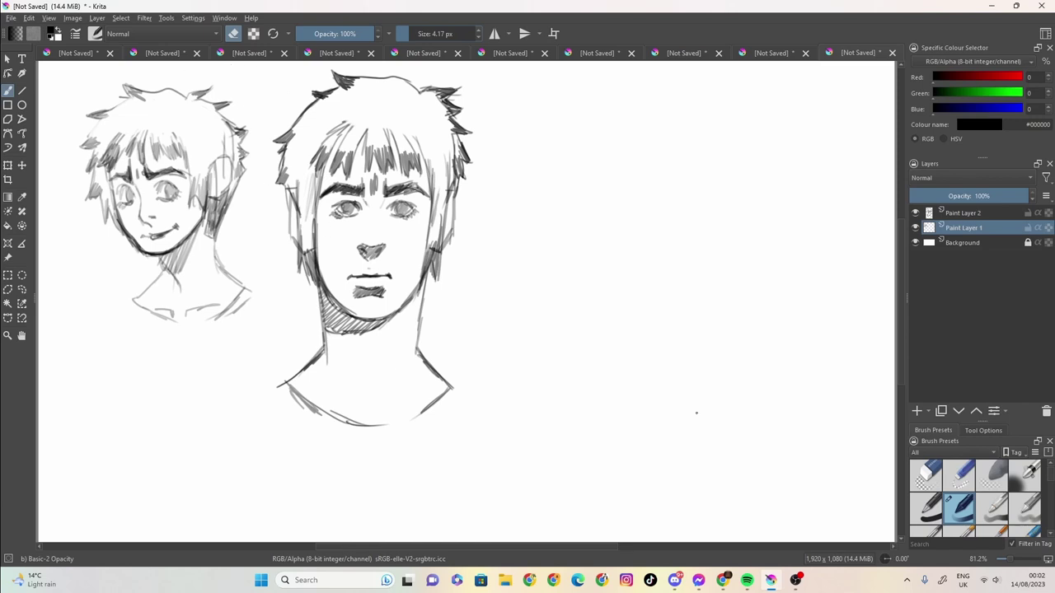
Turn off eraser mode and start a grid beside the front-facing head with a top line, left edge and two evenly spaced verticals
left_click(235, 33)
left_click_drag(493, 102, 481, 270)
left_click_drag(485, 94, 483, 287)
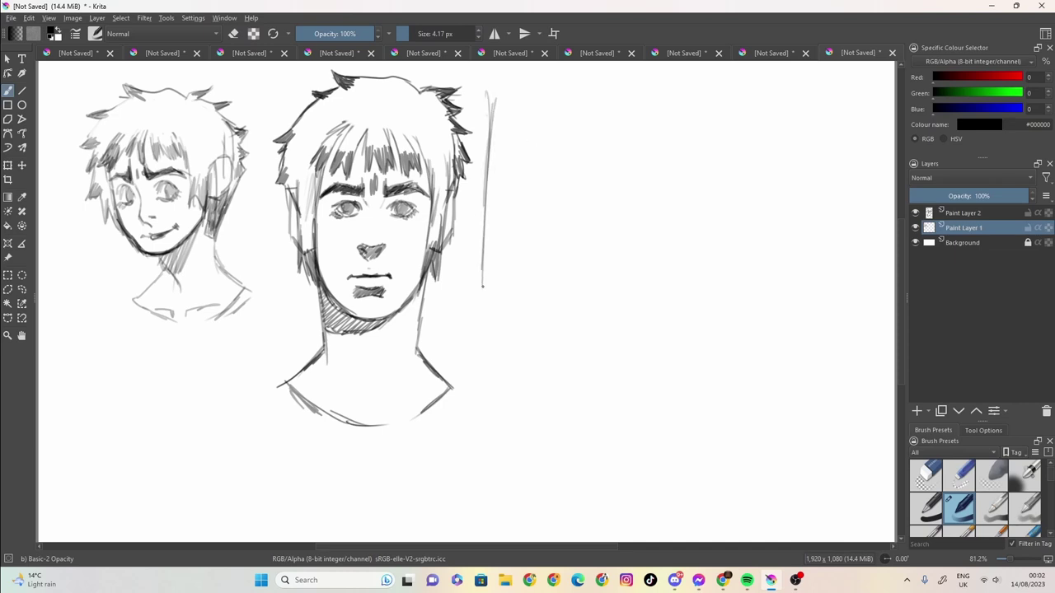
left_click_drag(488, 87, 483, 375)
mouse_move(497, 91)
left_mouse_down()
mouse_move(724, 90)
mouse_move(555, 95)
mouse_move(488, 146)
mouse_move(482, 188)
left_mouse_up()
left_click_drag(545, 93, 533, 254)
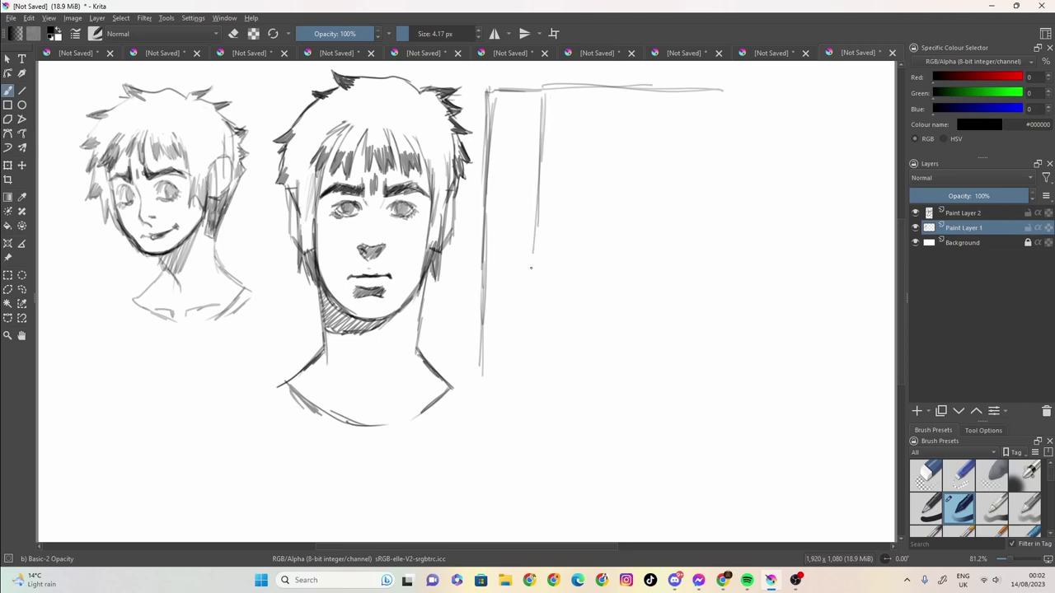
left_click_drag(539, 179, 531, 384)
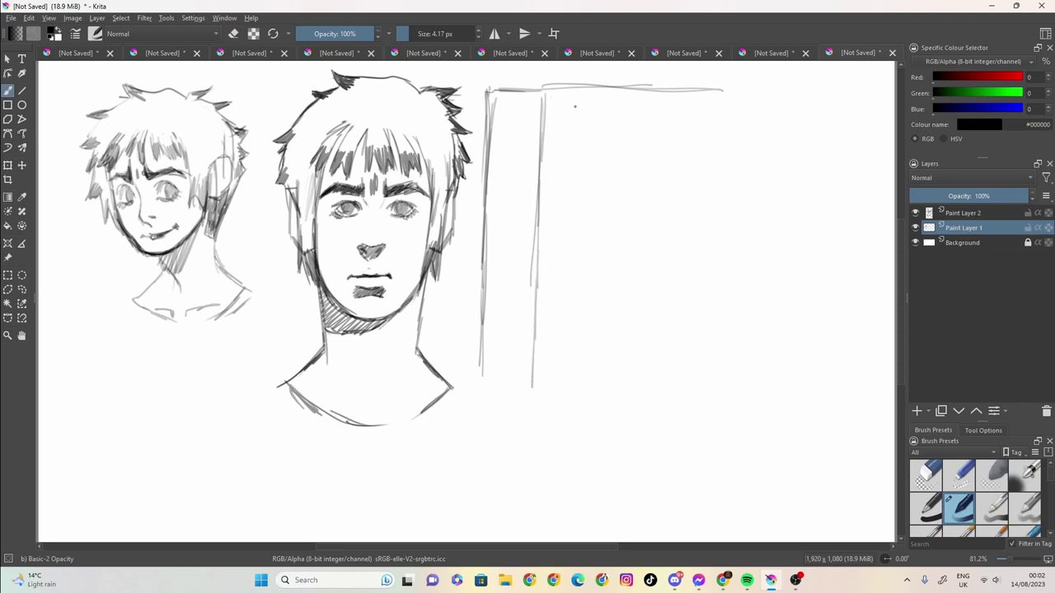
mouse_move(553, 91)
left_mouse_down()
mouse_move(596, 93)
mouse_move(594, 179)
left_mouse_up()
left_click_drag(596, 101, 585, 402)
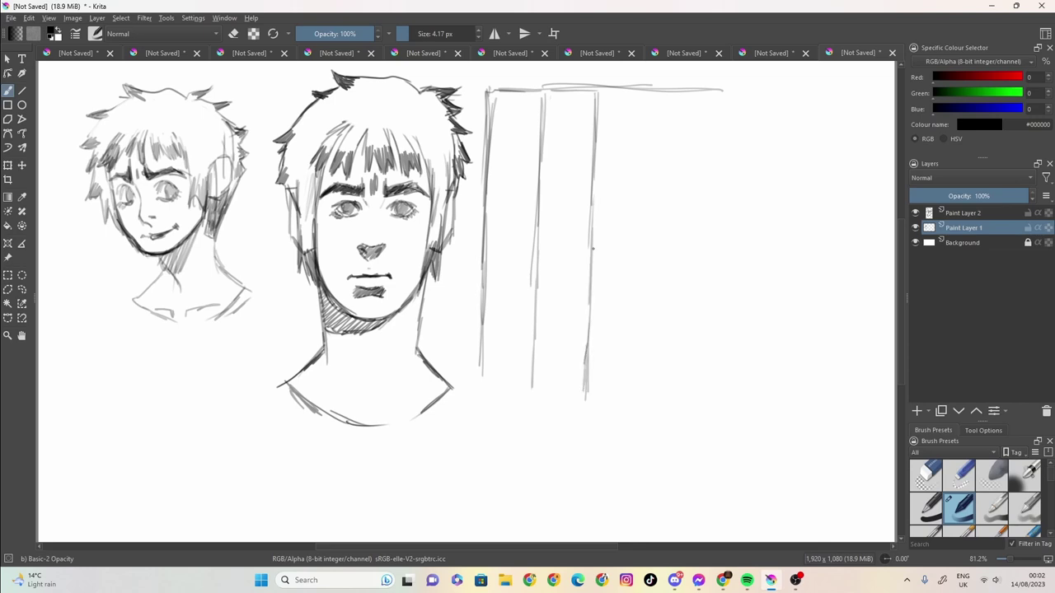
Split the two wide grid columns in half with additional hand-drawn vertical lines
left_click_drag(595, 91, 657, 91)
left_click_drag(568, 93, 566, 248)
left_click_drag(566, 195, 558, 406)
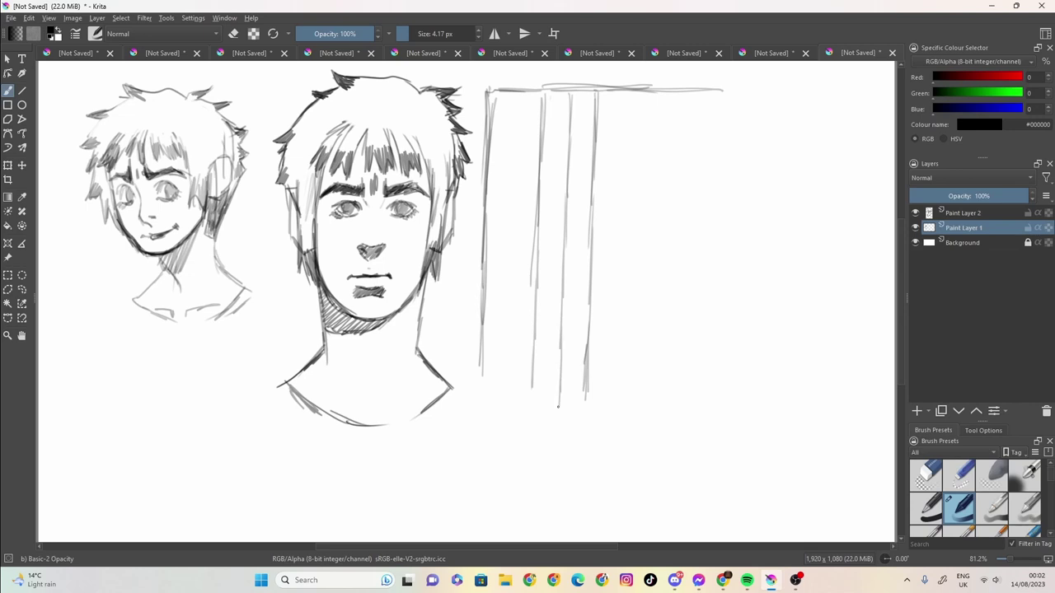
left_click_drag(520, 86, 508, 330)
left_click_drag(513, 205, 510, 391)
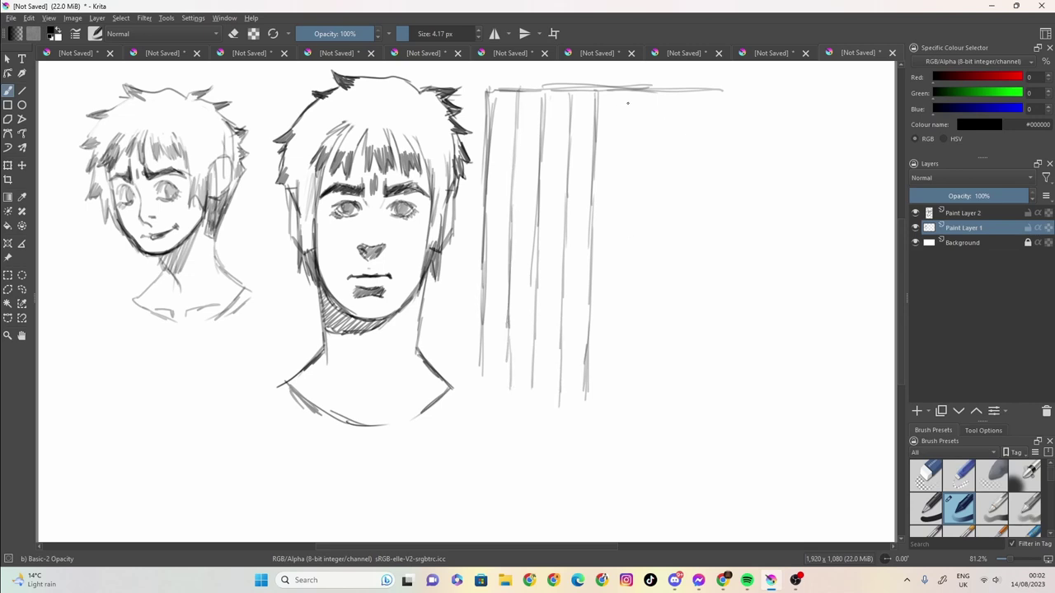
Extend the grid to the right with four more long vertical lines, the outermost forming its right edge
left_click_drag(625, 91, 617, 256)
left_click_drag(620, 198, 614, 346)
left_click_drag(614, 304, 608, 422)
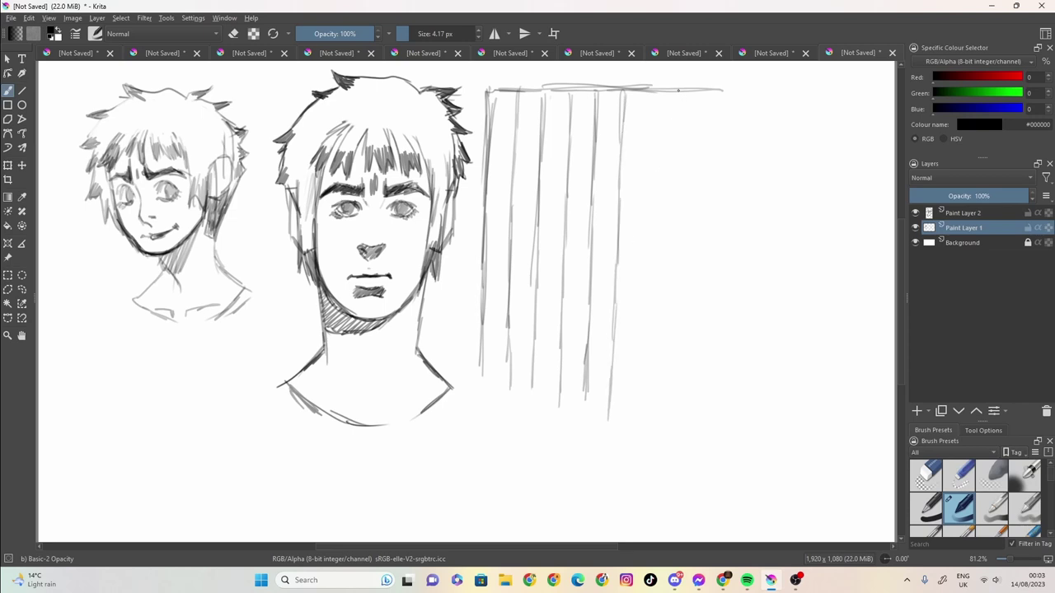
left_click_drag(680, 117, 672, 350)
left_click_drag(671, 288, 665, 409)
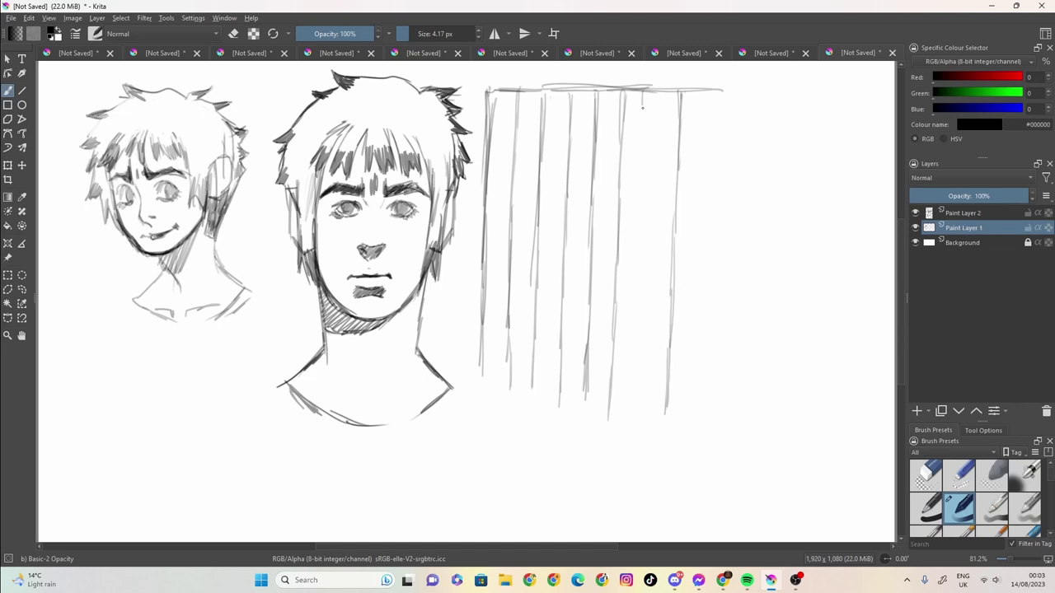
mouse_move(662, 91)
left_mouse_down()
mouse_move(653, 139)
mouse_move(639, 148)
mouse_move(626, 300)
left_mouse_up()
left_click_drag(636, 242, 627, 428)
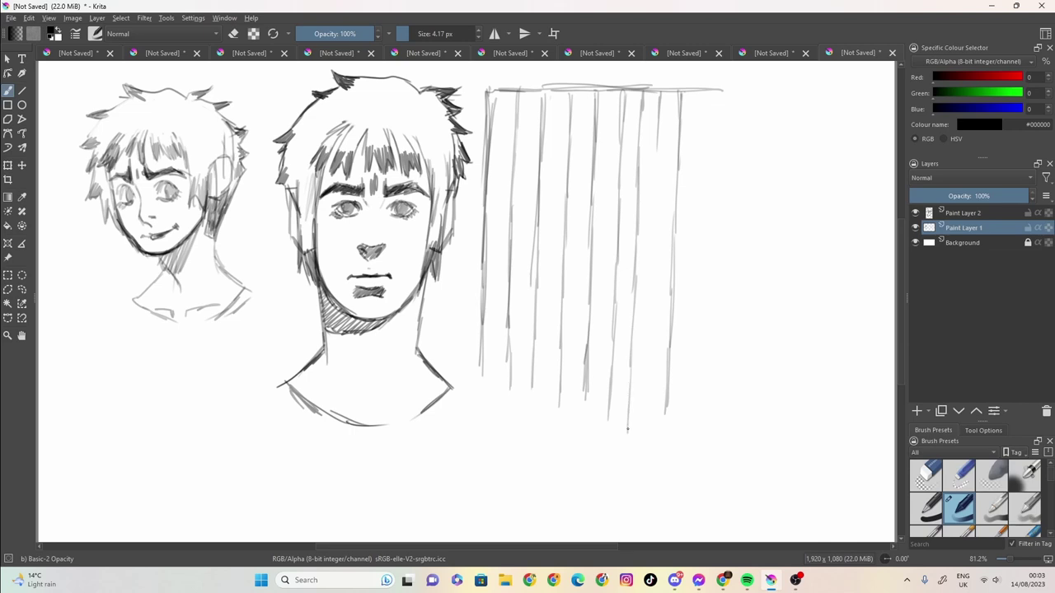
left_click_drag(656, 149, 652, 328)
left_click_drag(655, 257, 645, 434)
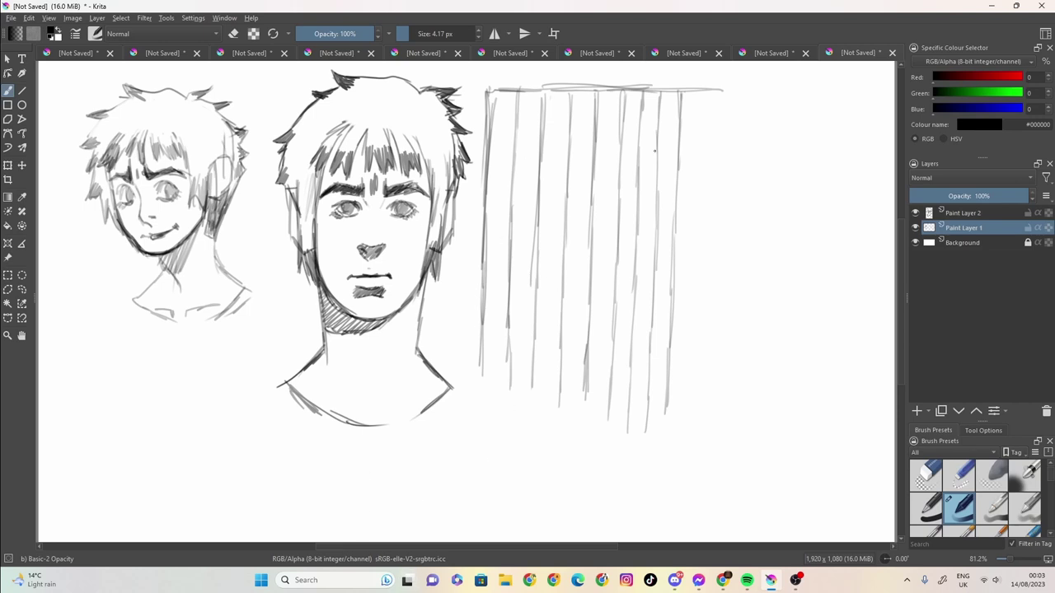
Draw four horizontal lines across the grid, the first just below its top line and the rest evenly spaced down to chin level
left_click_drag(681, 121, 493, 116)
mouse_move(578, 124)
left_mouse_down()
mouse_move(493, 121)
mouse_move(664, 121)
left_mouse_up()
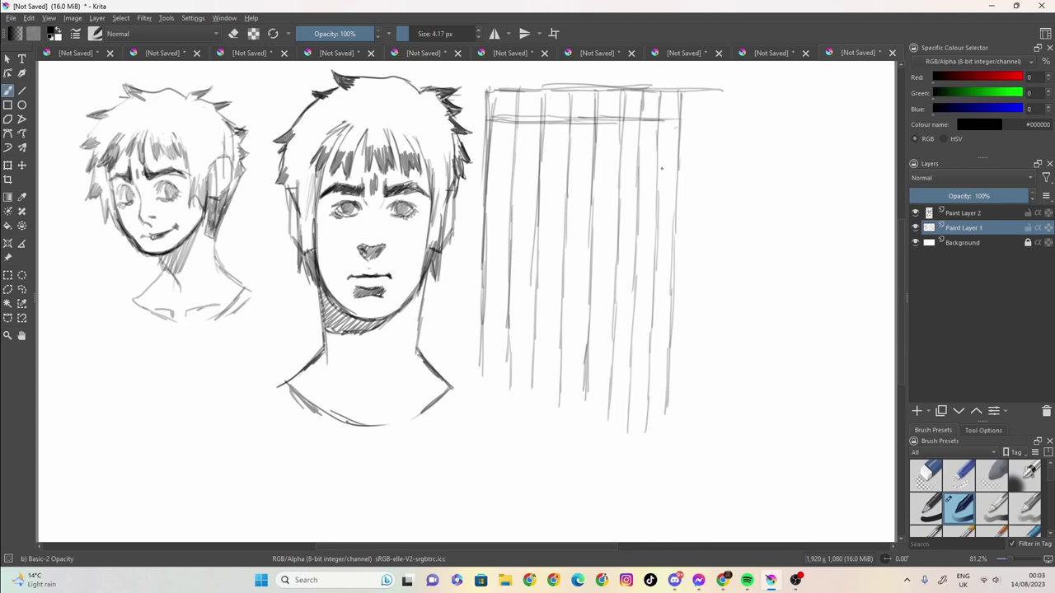
mouse_move(679, 179)
left_mouse_down()
mouse_move(483, 178)
mouse_move(571, 176)
left_mouse_up()
mouse_move(672, 241)
left_mouse_down()
mouse_move(484, 239)
mouse_move(549, 237)
left_mouse_up()
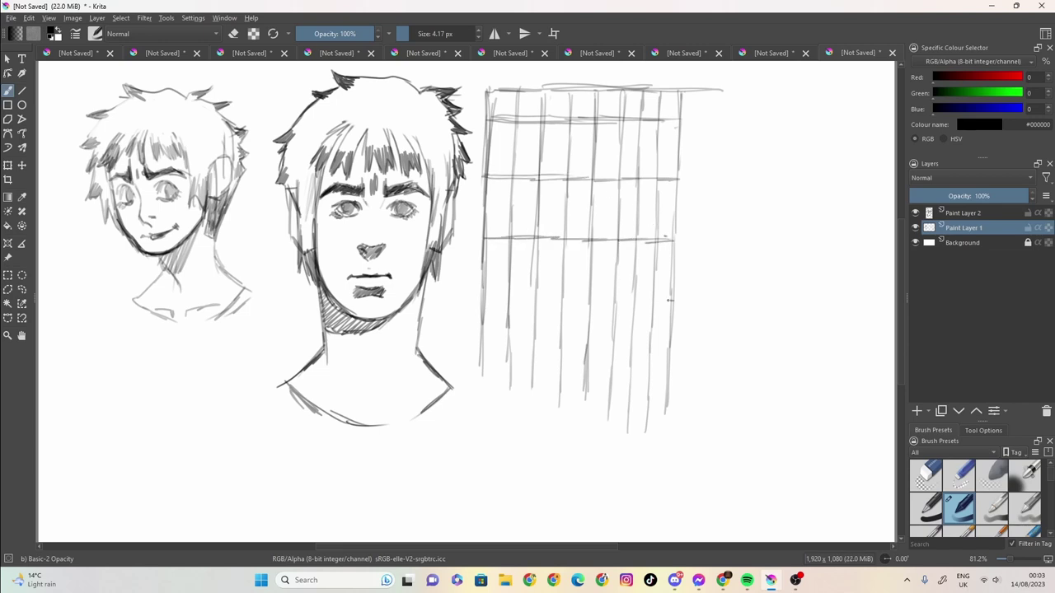
left_click_drag(670, 300, 489, 302)
left_click_drag(525, 297, 478, 300)
left_click_drag(499, 301, 581, 301)
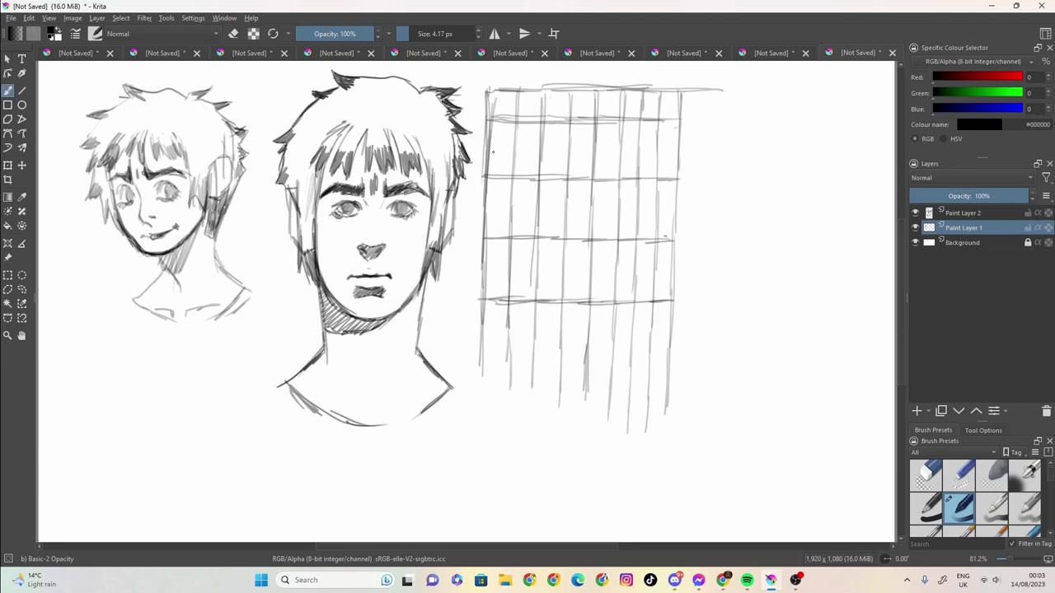
Add intermediate horizontal lines halving the grid's tall rows, and arc the top and back of the skull across its upper part
mouse_move(493, 152)
left_mouse_down()
mouse_move(683, 148)
mouse_move(542, 151)
left_mouse_up()
left_click_drag(676, 211, 479, 211)
left_click_drag(496, 211, 615, 208)
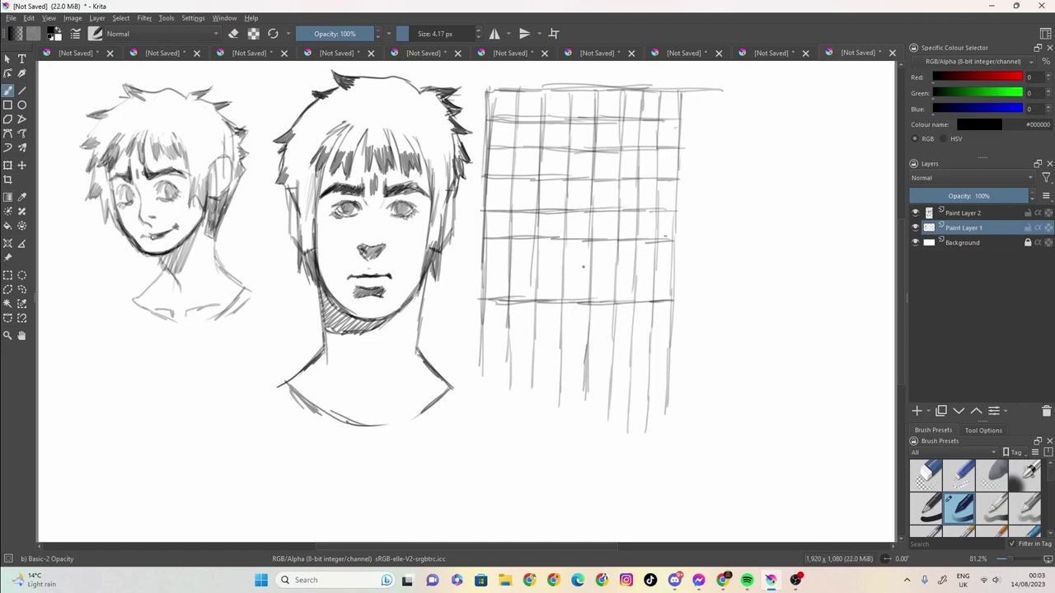
left_click_drag(675, 269, 478, 271)
mouse_move(490, 273)
left_mouse_down()
mouse_move(629, 269)
mouse_move(479, 272)
left_mouse_up()
left_click_drag(488, 272, 581, 270)
mouse_move(600, 95)
left_mouse_down()
mouse_move(531, 92)
mouse_move(488, 162)
mouse_move(483, 235)
left_mouse_up()
mouse_move(522, 109)
left_mouse_down()
mouse_move(495, 138)
mouse_move(485, 195)
mouse_move(498, 286)
mouse_move(489, 326)
mouse_move(495, 274)
left_mouse_up()
mouse_move(647, 134)
left_mouse_down()
mouse_move(623, 102)
mouse_move(582, 89)
mouse_move(616, 93)
mouse_move(641, 123)
mouse_move(658, 183)
mouse_move(648, 137)
mouse_move(657, 178)
left_mouse_up()
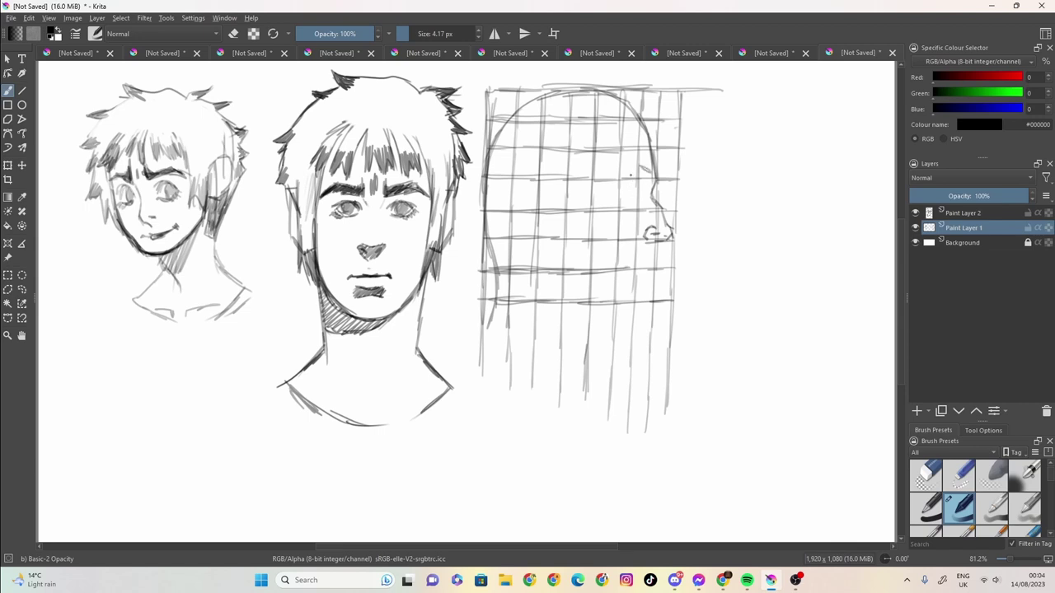
key("ctrl+z")
key("ctrl+z")
key("ctrl+z")
key("ctrl+z")
key("ctrl+z")
key("ctrl+z")
key("ctrl+z")
key("ctrl+z")
key("ctrl+z")
key("ctrl+z")
key("ctrl+z")
key("ctrl+z")
key("ctrl+z")
key("ctrl+z")
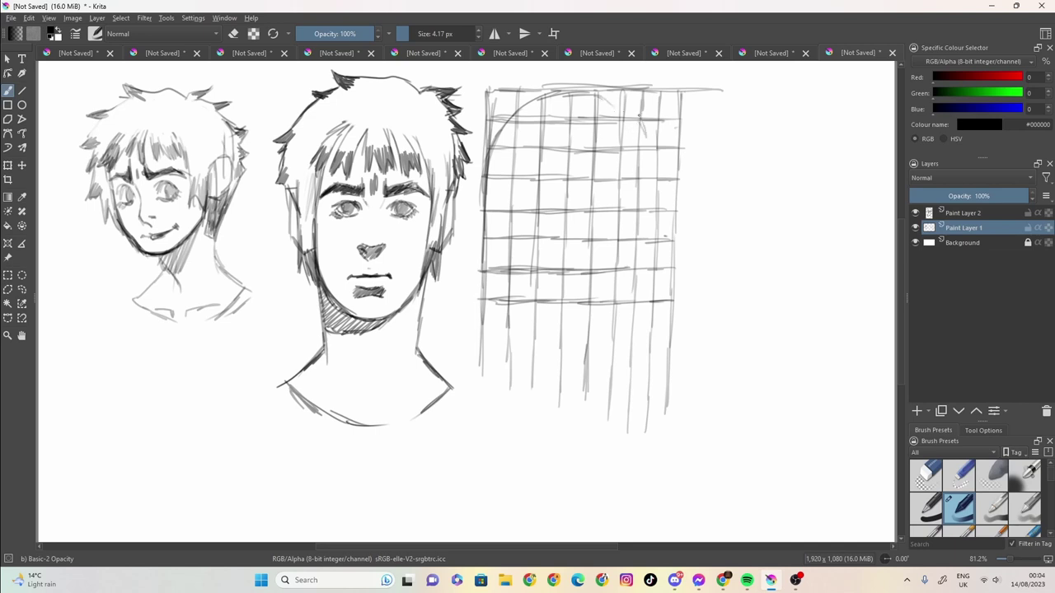
Curve the forehead down from the crown on Paint Layer 1, and draw the brow-to-nose profile on Paint Layer 2
mouse_move(595, 91)
left_mouse_down()
mouse_move(646, 136)
mouse_move(656, 177)
mouse_move(642, 126)
mouse_move(602, 97)
left_mouse_up()
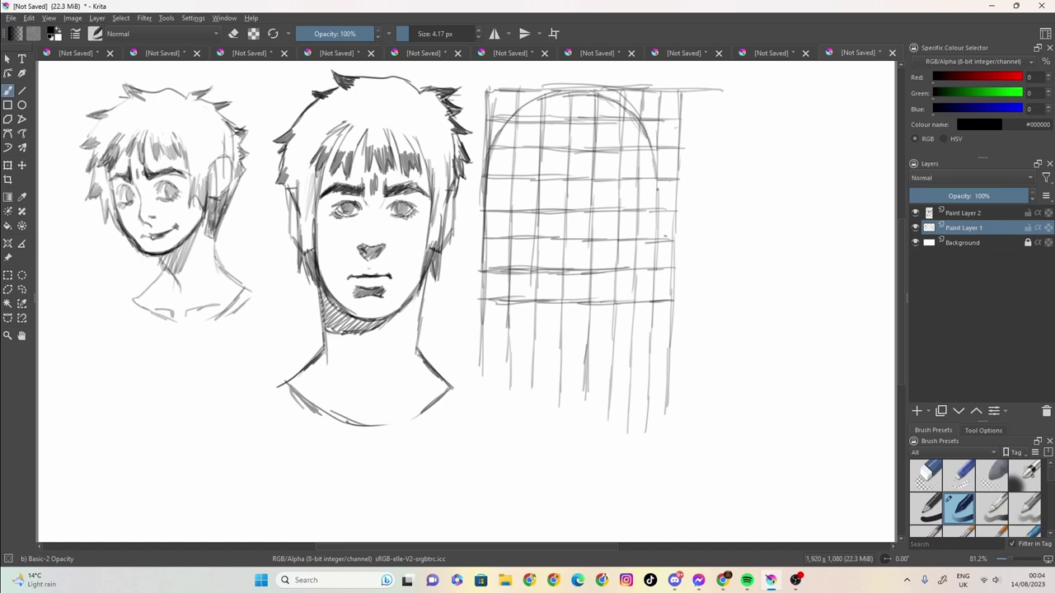
left_click(964, 216)
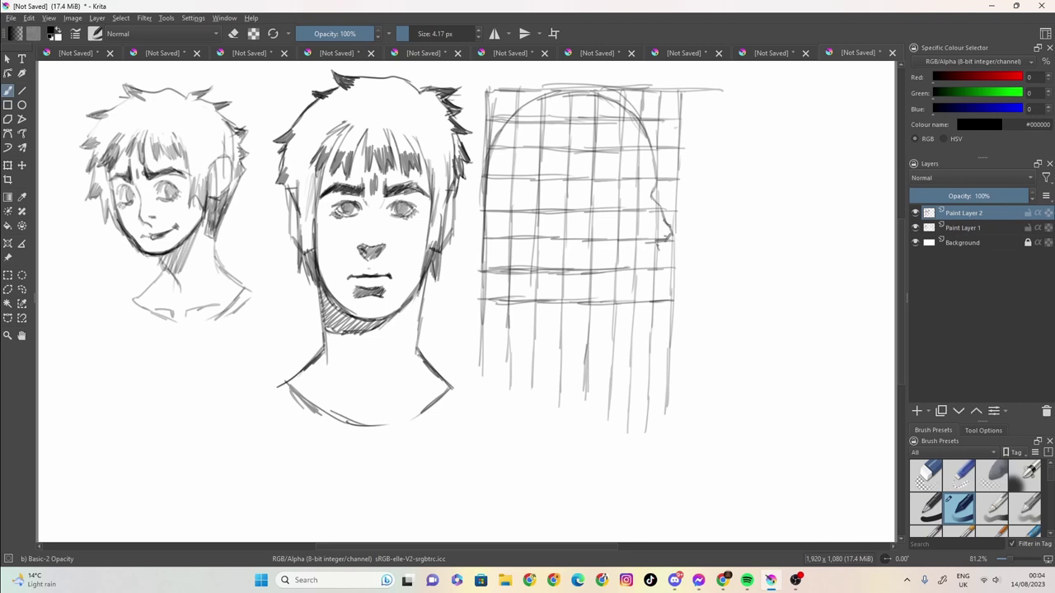
On Paint Layer 1, draw the profile's lips, chin and front of the neck, and curve the nape down the back
key("Page_Down")
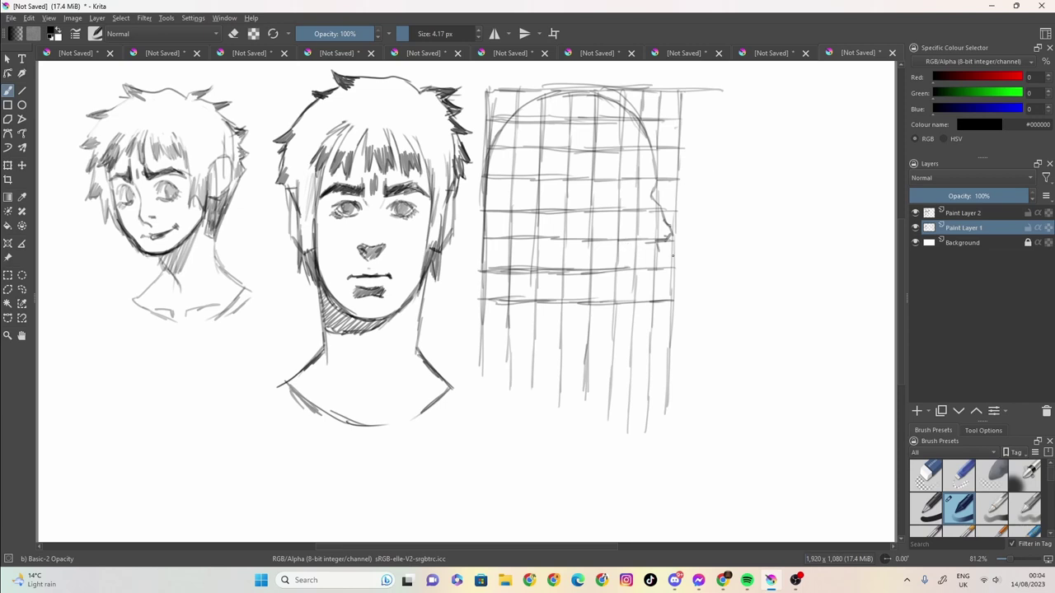
left_click_drag(659, 247, 630, 266)
mouse_move(649, 263)
left_mouse_down()
mouse_move(631, 265)
mouse_move(650, 288)
left_mouse_up()
mouse_move(653, 283)
left_mouse_down()
mouse_move(647, 300)
mouse_move(599, 303)
mouse_move(604, 319)
mouse_move(610, 307)
mouse_move(599, 345)
mouse_move(614, 378)
left_mouse_up()
mouse_move(487, 210)
left_mouse_down()
mouse_move(497, 265)
mouse_move(478, 334)
left_mouse_up()
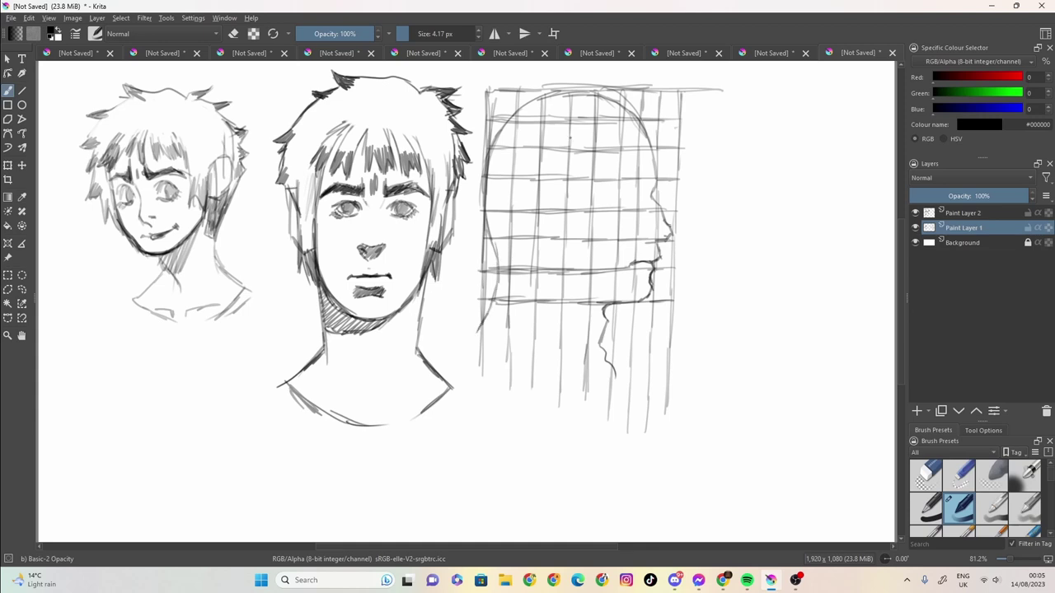
Sketch the ear with its inner folds near the middle of the profile head, and mark the sideburn and hairline in front of it
left_click_drag(545, 186, 564, 240)
mouse_move(562, 178)
left_mouse_down()
mouse_move(540, 182)
mouse_move(529, 216)
mouse_move(547, 237)
mouse_move(534, 211)
mouse_move(549, 180)
mouse_move(553, 199)
mouse_move(539, 206)
mouse_move(558, 226)
mouse_move(559, 213)
mouse_move(543, 237)
mouse_move(567, 239)
left_mouse_up()
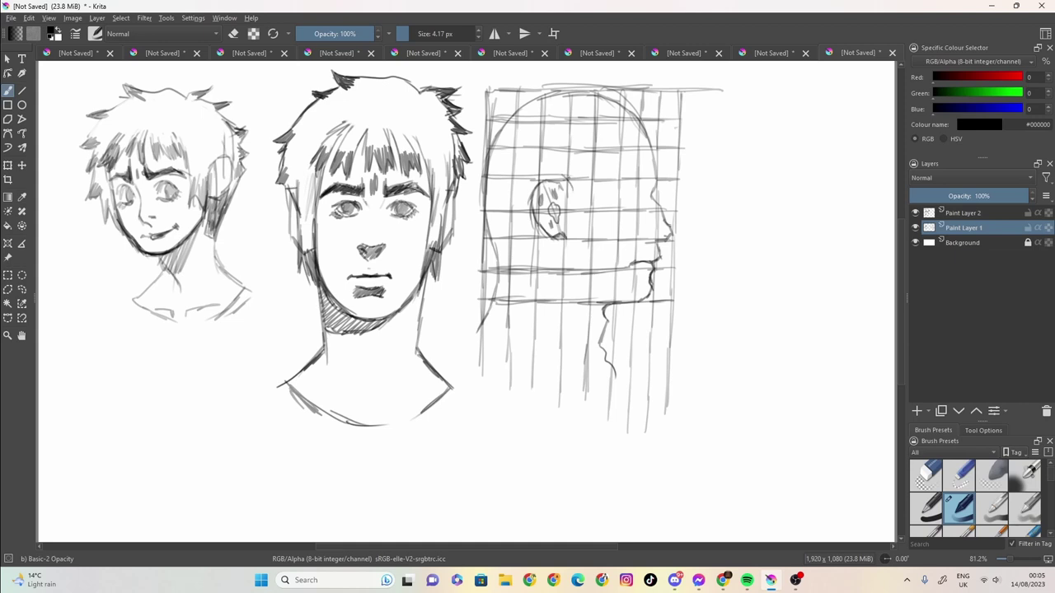
mouse_move(582, 194)
left_mouse_down()
mouse_move(612, 160)
mouse_move(618, 111)
left_mouse_up()
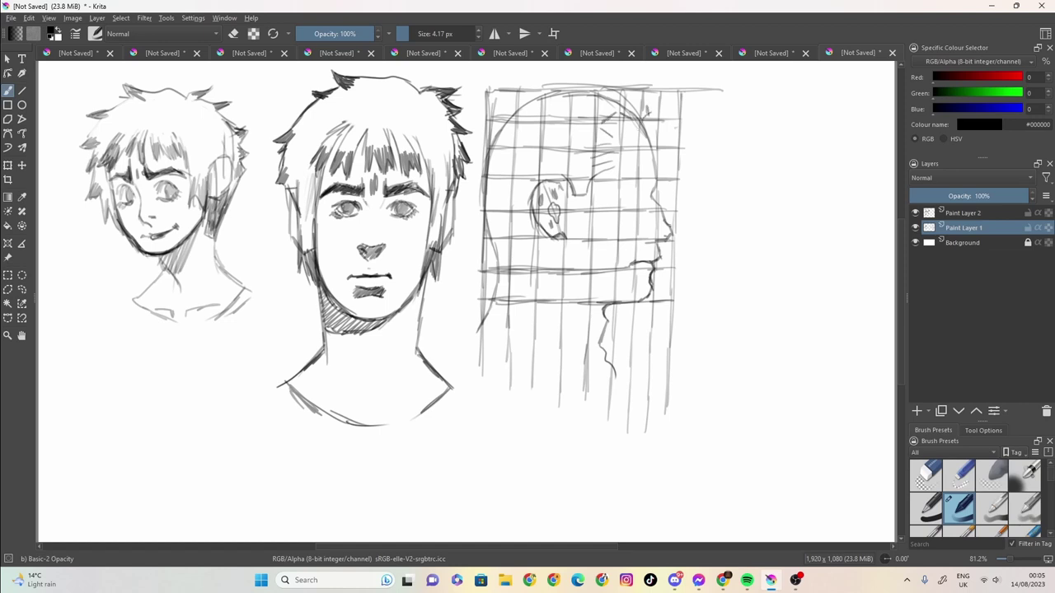
mouse_move(648, 123)
left_mouse_down()
mouse_move(674, 128)
mouse_move(674, 117)
mouse_move(641, 93)
mouse_move(678, 102)
left_mouse_up()
mouse_move(656, 119)
left_mouse_down()
mouse_move(671, 109)
mouse_move(666, 94)
left_mouse_up()
mouse_move(633, 97)
left_mouse_down()
mouse_move(663, 82)
mouse_move(613, 79)
left_mouse_up()
left_click_drag(603, 91, 641, 83)
left_click_drag(607, 95, 641, 90)
mouse_move(626, 94)
left_mouse_down()
mouse_move(652, 86)
mouse_move(626, 88)
left_mouse_up()
mouse_move(600, 94)
left_mouse_down()
mouse_move(644, 75)
mouse_move(623, 75)
mouse_move(634, 76)
left_mouse_up()
left_click_drag(600, 86, 618, 77)
key("ctrl+z")
key("ctrl+z")
key("ctrl+z")
key("ctrl+z")
key("ctrl+z")
key("ctrl+z")
key("ctrl+z")
key("ctrl+z")
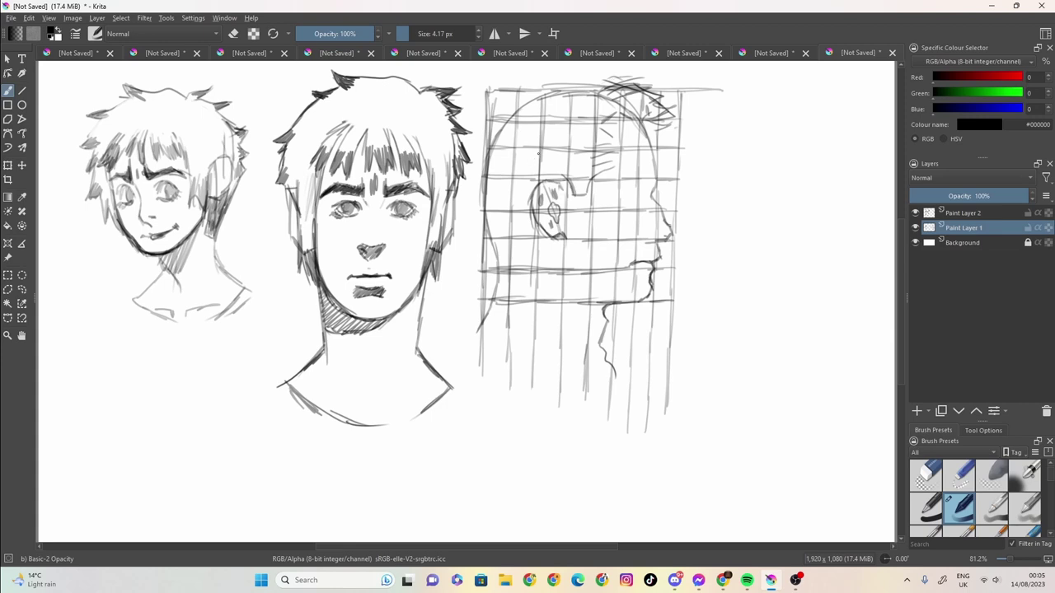
key("ctrl+z")
key("ctrl+z")
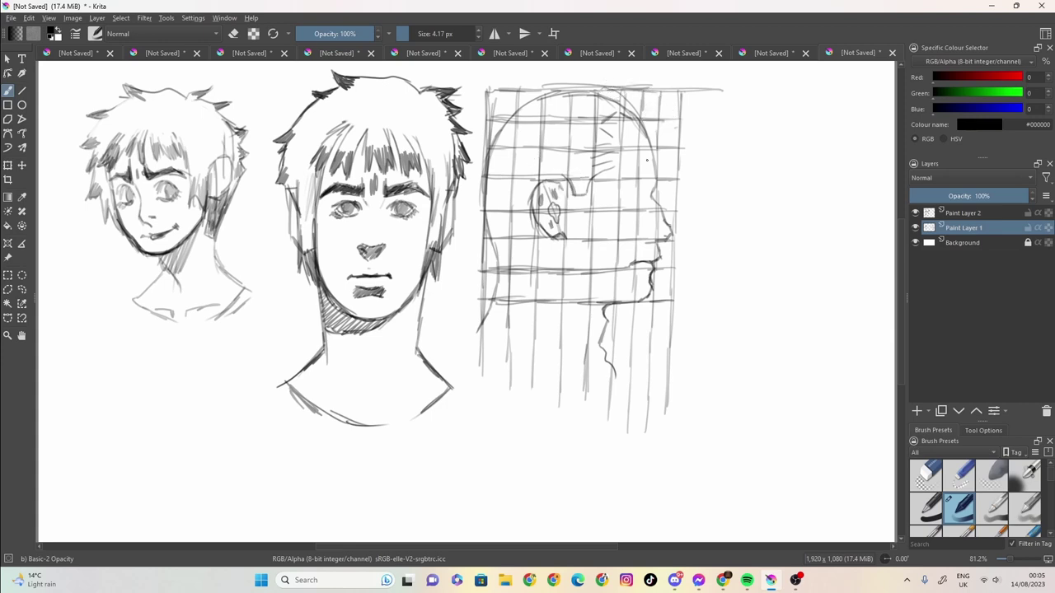
Draw the profile's slanted eyebrow beside the brow, and darken it with heavy strokes on Paint Layer 2
mouse_move(641, 168)
left_mouse_down()
mouse_move(651, 185)
mouse_move(610, 187)
mouse_move(651, 168)
left_mouse_up()
left_click(958, 214)
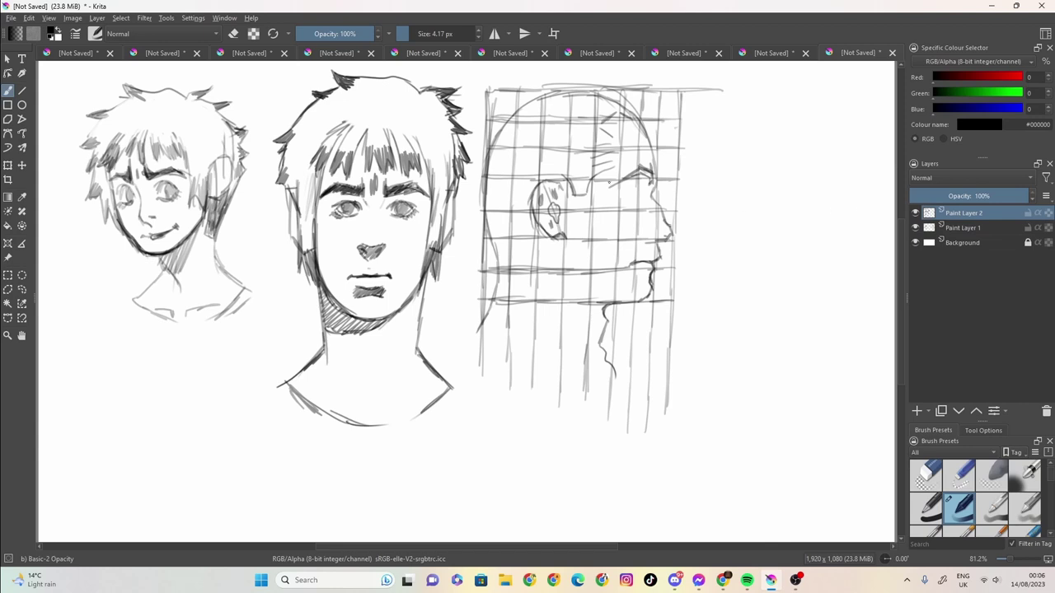
left_click_drag(625, 181, 610, 188)
left_click_drag(655, 179, 641, 171)
On Paint Layer 1, draw the jawline from the ear towards the chin and sketch the side-view eye under the eyebrow
left_click(957, 228)
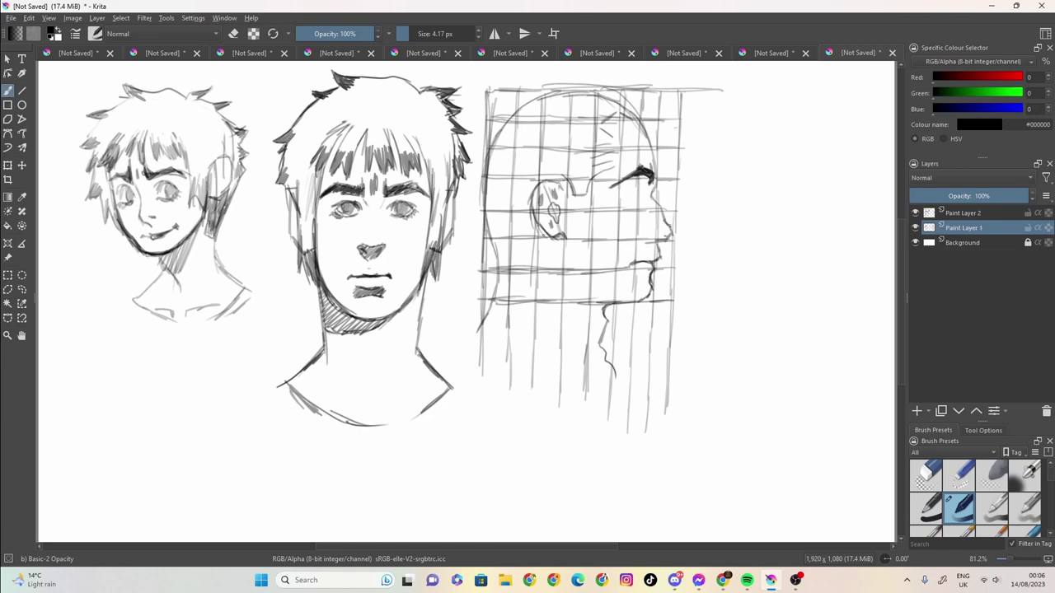
mouse_move(564, 242)
left_mouse_down()
mouse_move(566, 264)
mouse_move(606, 293)
left_mouse_up()
mouse_move(633, 185)
left_mouse_down()
mouse_move(620, 189)
mouse_move(644, 200)
left_mouse_up()
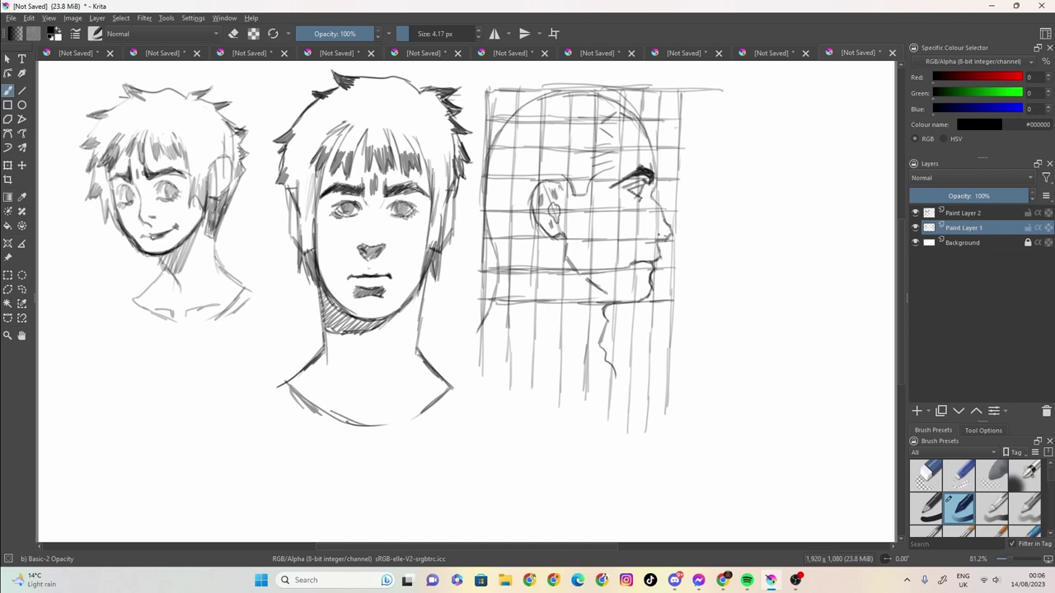
Hide and show Paint Layer 1 and Paint Layer 2 in turn to compare what each layer contains
left_click(976, 214)
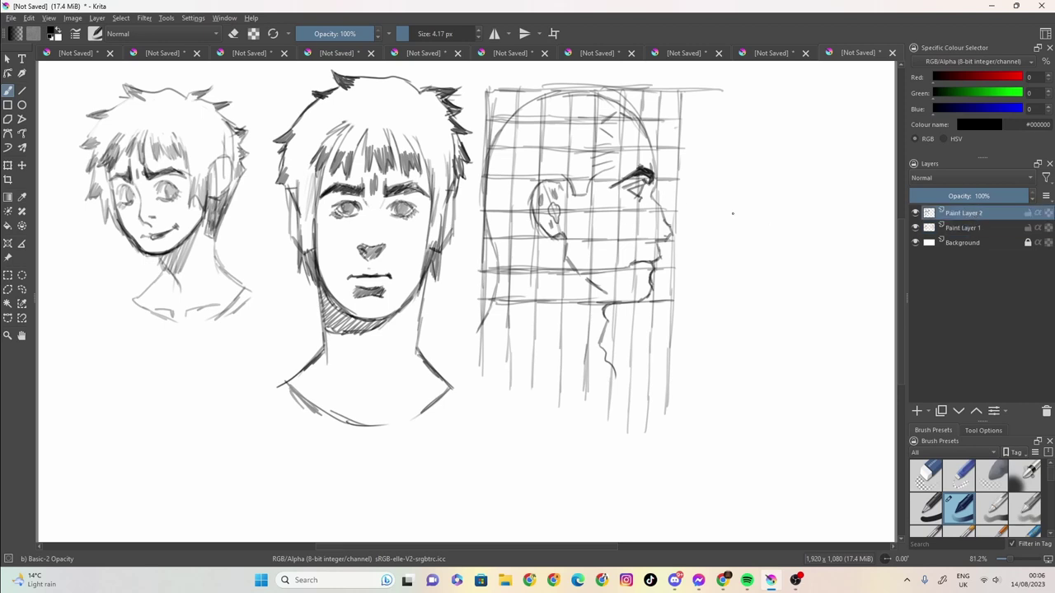
left_click(915, 228)
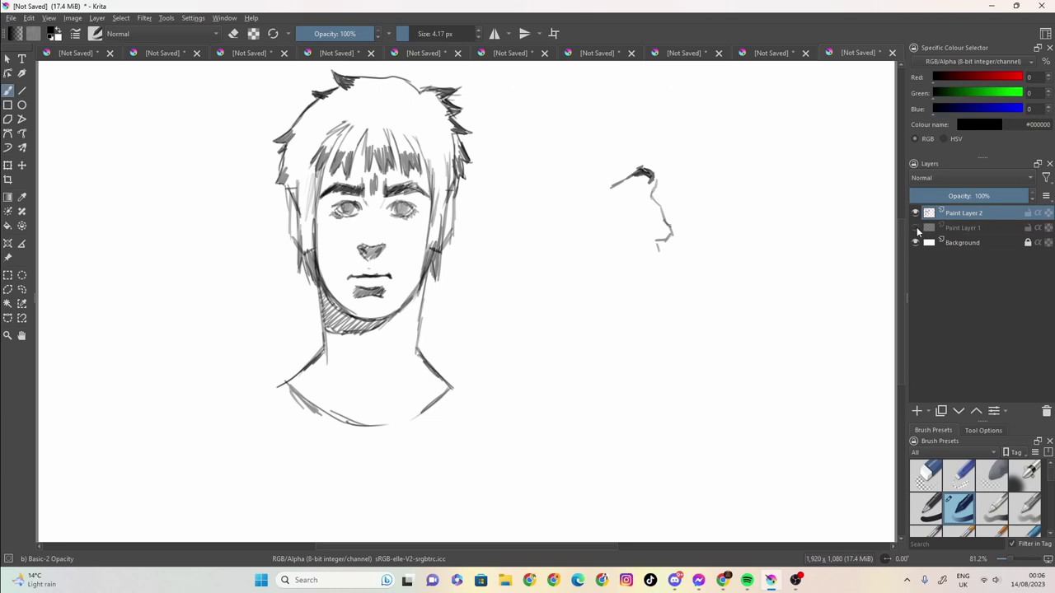
left_click(916, 229)
left_click(916, 228)
left_click(916, 229)
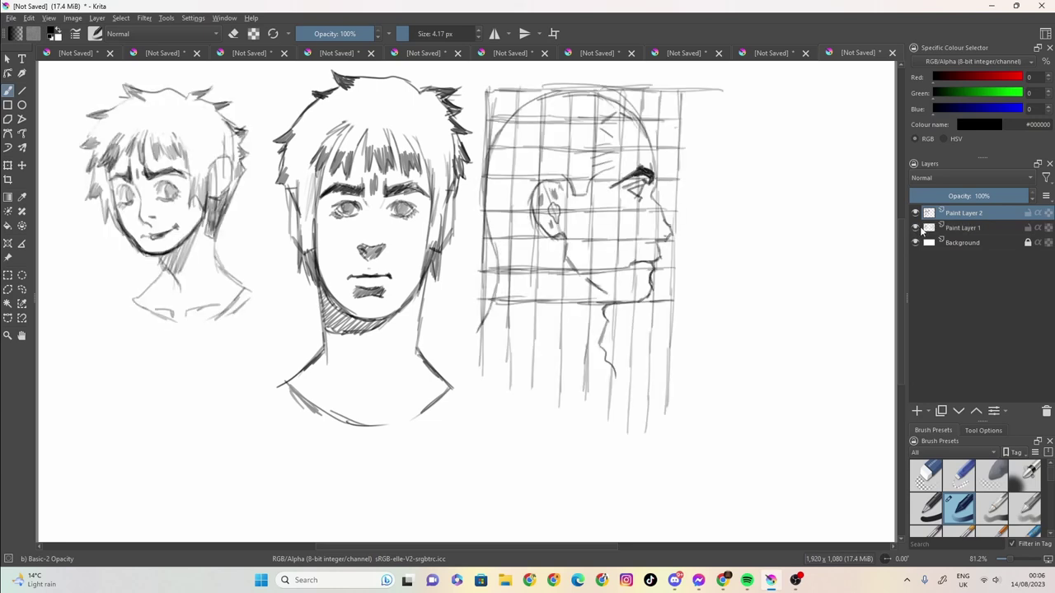
left_click(919, 230)
left_click(916, 228)
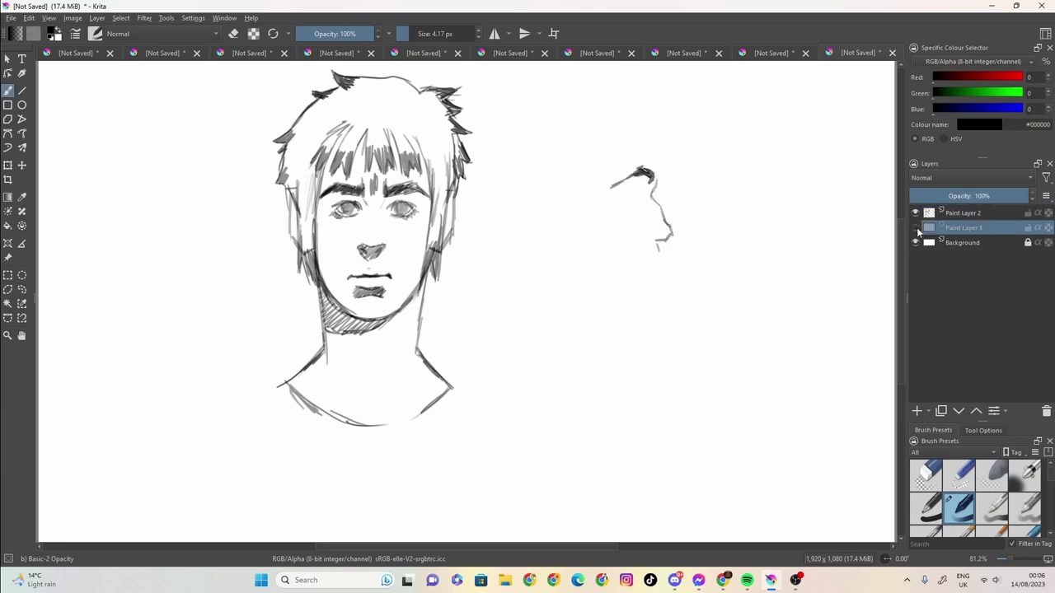
left_click(915, 228)
left_click(916, 229)
left_click(916, 229)
left_click(916, 214)
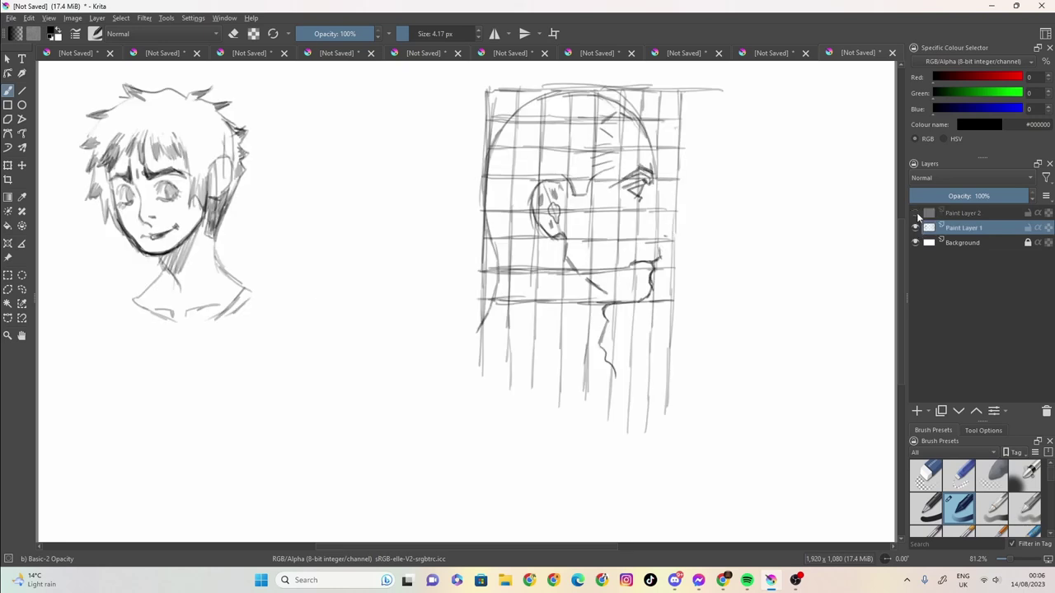
left_click(916, 214)
left_click(916, 214)
left_click(916, 214)
left_click(916, 215)
left_click(916, 214)
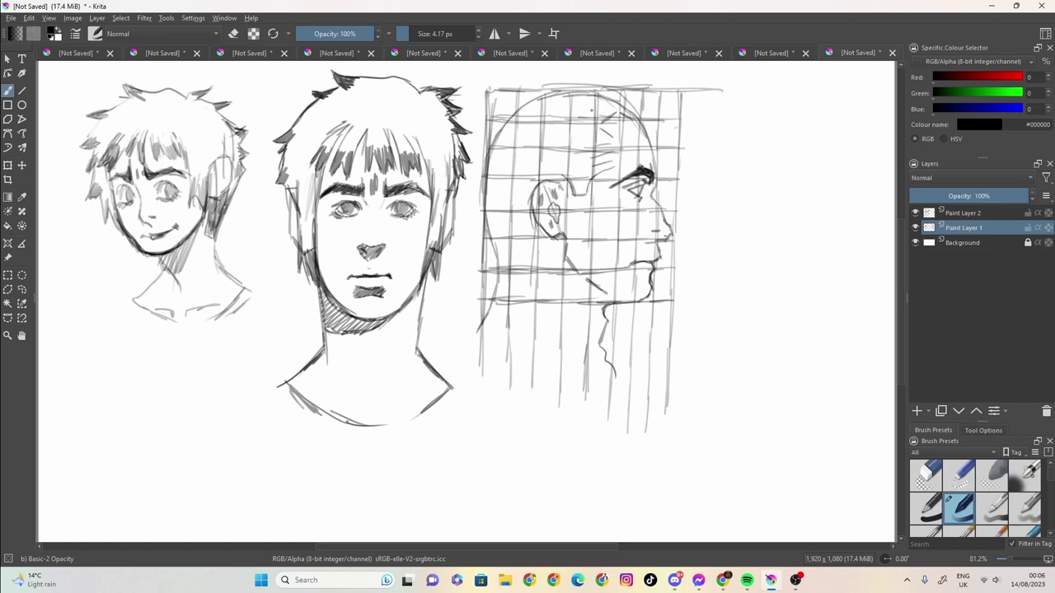
Sketch the spiky fringe at the profile's forehead and the hair outline over the top of the skull on Paint Layer 1
mouse_move(646, 122)
left_mouse_down()
mouse_move(658, 94)
mouse_move(647, 115)
mouse_move(674, 104)
mouse_move(659, 122)
mouse_move(681, 127)
mouse_move(644, 127)
left_mouse_up()
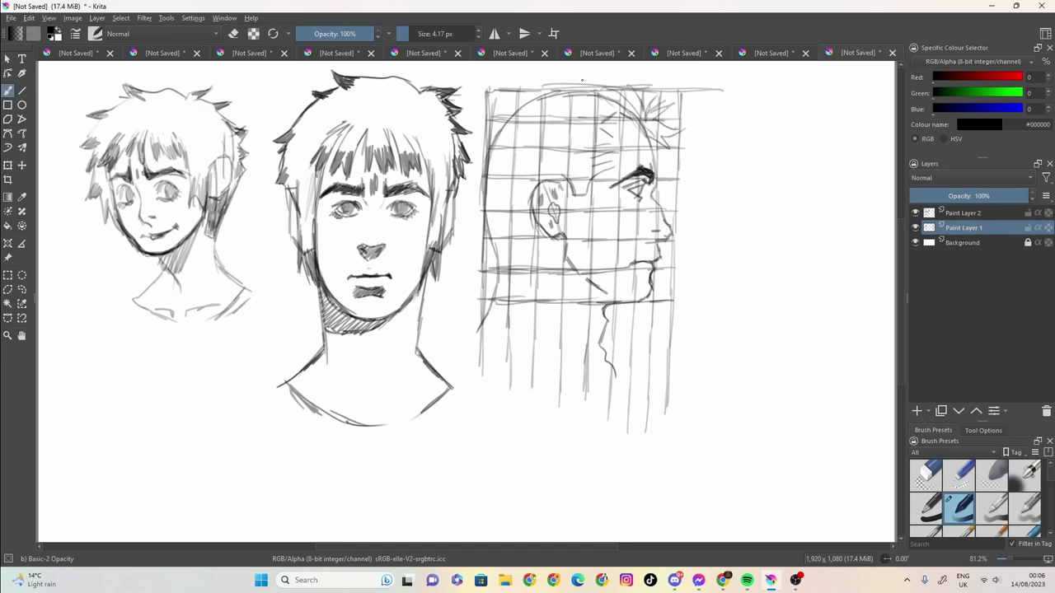
mouse_move(623, 75)
left_mouse_down()
mouse_move(507, 109)
mouse_move(482, 134)
left_mouse_up()
left_click_drag(517, 100, 482, 134)
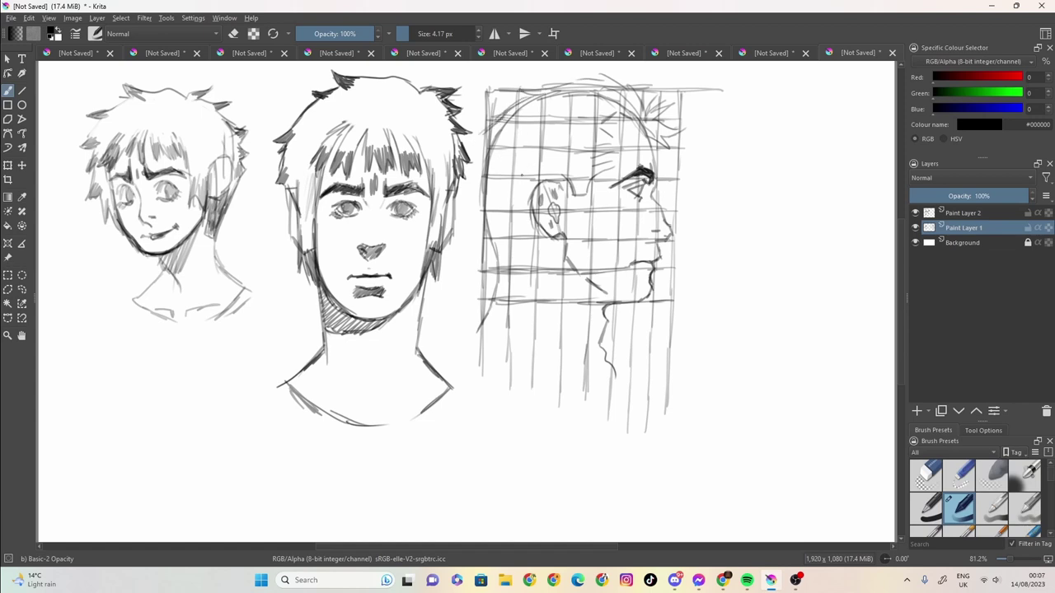
Toggle the visibility of Paint Layer 1 and Paint Layer 2 repeatedly to check which lines belong to each
left_click(915, 228)
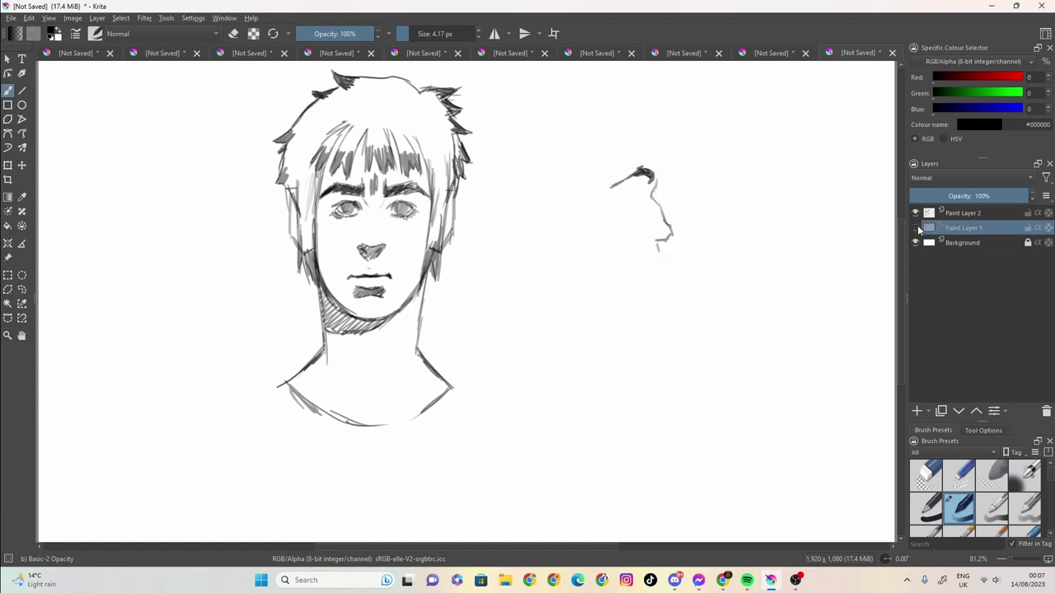
left_click(916, 228)
left_click(916, 228)
left_click(916, 229)
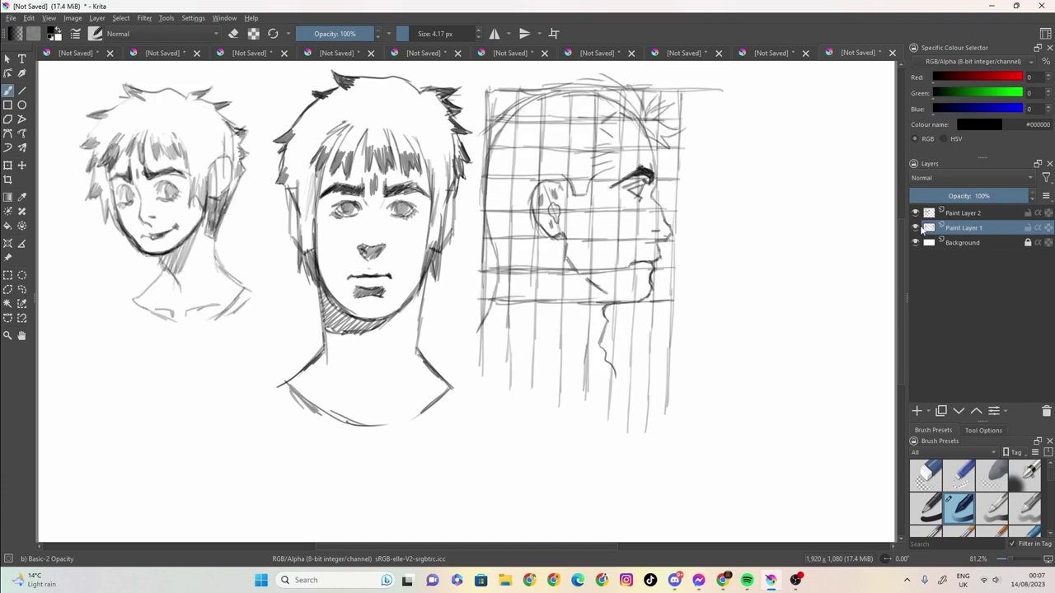
left_click(916, 213)
left_click(916, 214)
left_click(915, 213)
left_click(916, 214)
left_click(916, 214)
left_click(917, 217)
left_click(917, 216)
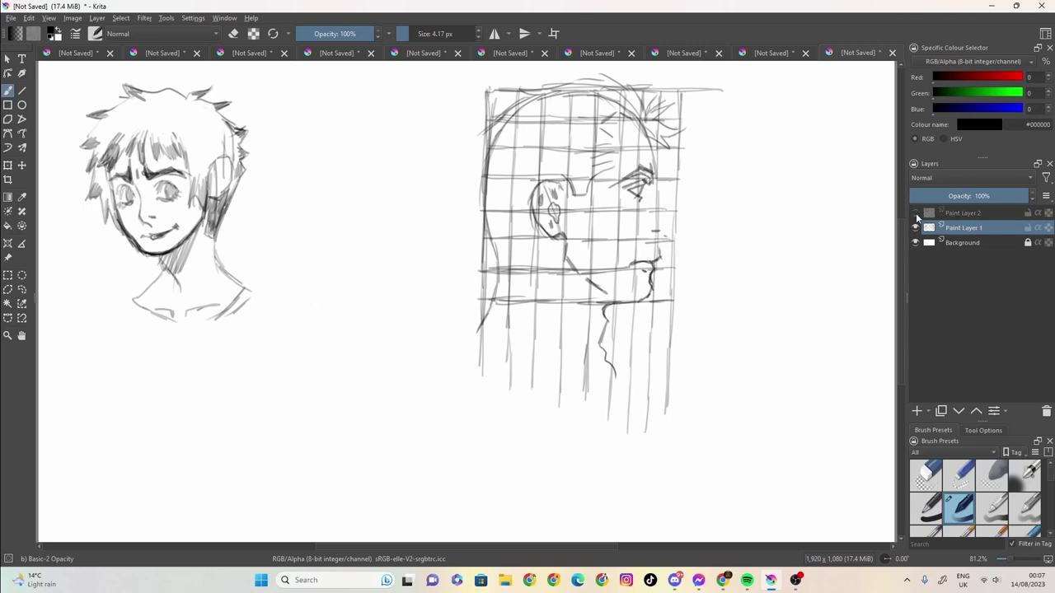
left_click(916, 214)
left_click(916, 215)
left_click(916, 214)
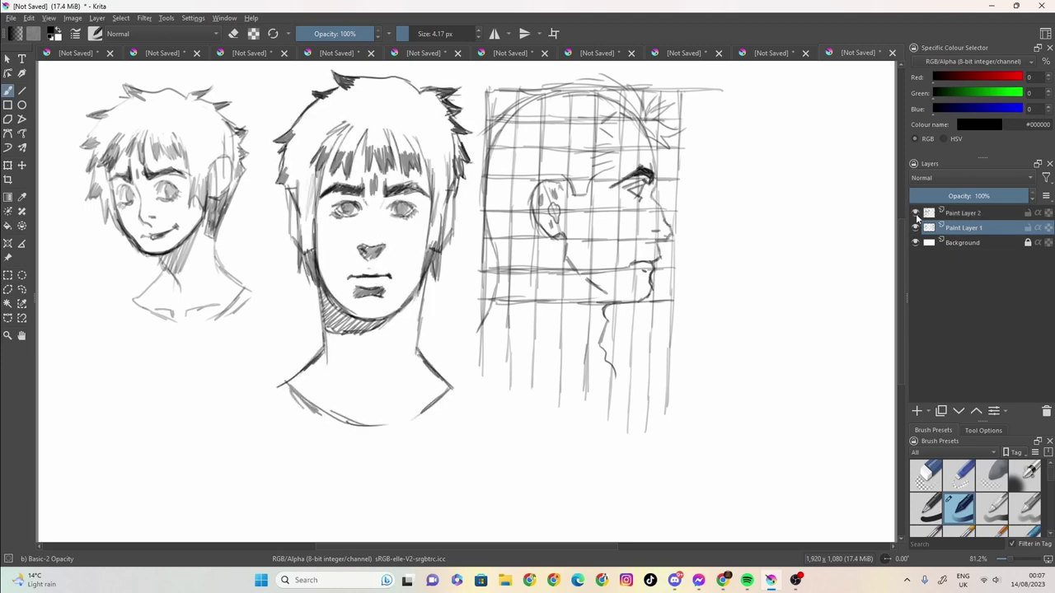
left_click(916, 214)
left_click(917, 215)
left_click(916, 214)
left_click(916, 214)
left_click(918, 228)
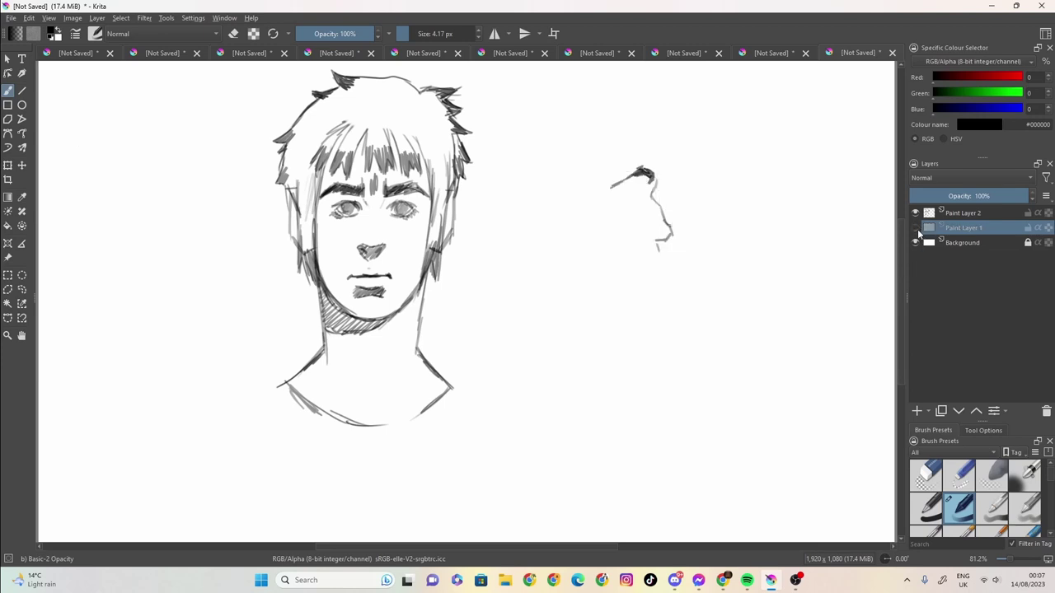
left_click(916, 229)
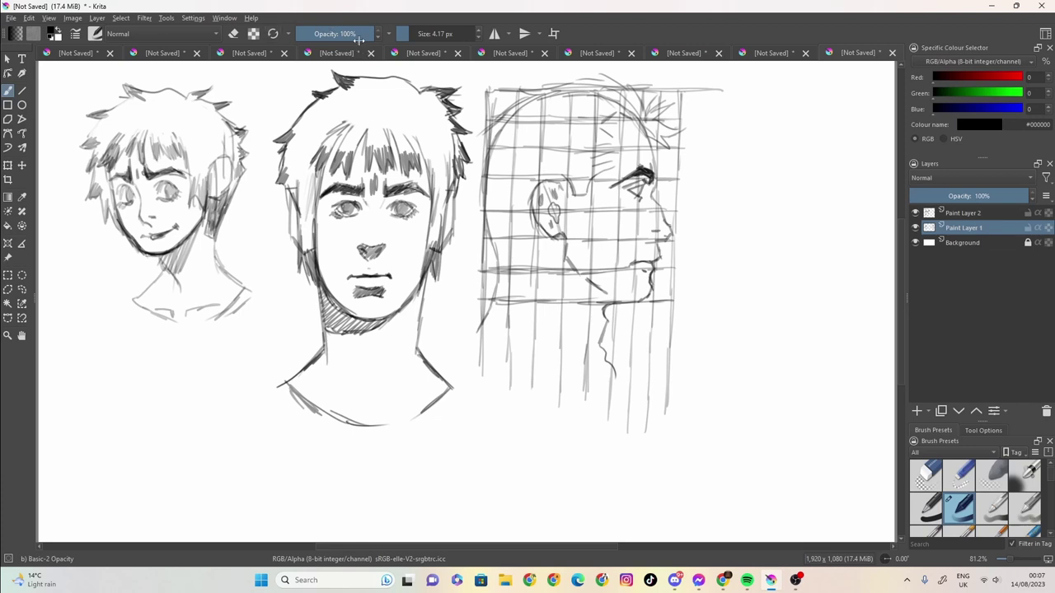
Fade Paint Layer 1 to 20% opacity and make Paint Layer 2 the active layer
left_click_drag(355, 33, 404, 31)
mouse_move(1001, 197)
left_mouse_down()
mouse_move(940, 199)
mouse_move(1001, 203)
mouse_move(874, 228)
mouse_move(955, 201)
mouse_move(929, 195)
left_mouse_up()
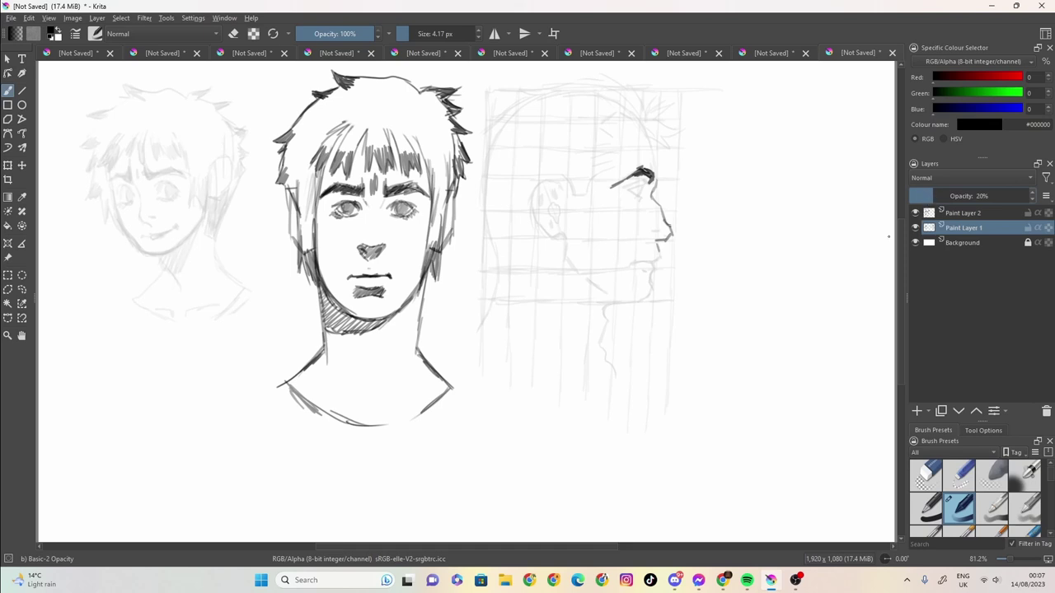
left_click(962, 214)
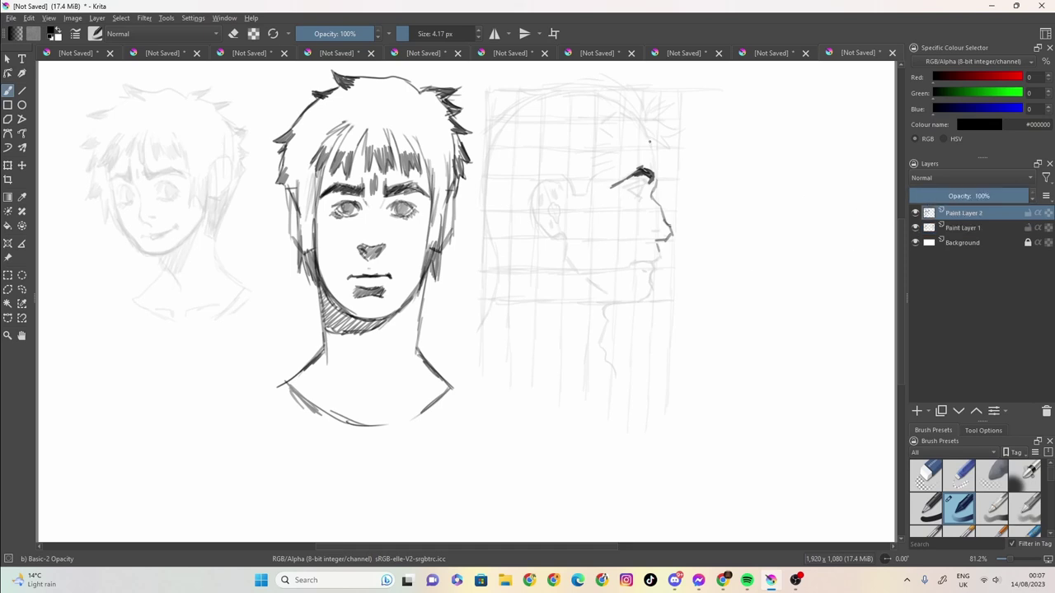
Trace the profile's forehead and nose, the spiky front hair and the hair outline over the crown on Paint Layer 2
mouse_move(650, 140)
left_mouse_down()
mouse_move(651, 196)
mouse_move(673, 234)
left_mouse_up()
left_click_drag(655, 233, 661, 234)
mouse_move(649, 141)
left_mouse_down()
mouse_move(669, 145)
mouse_move(663, 137)
mouse_move(677, 133)
mouse_move(652, 115)
mouse_move(680, 101)
mouse_move(648, 113)
mouse_move(656, 111)
mouse_move(632, 81)
left_mouse_up()
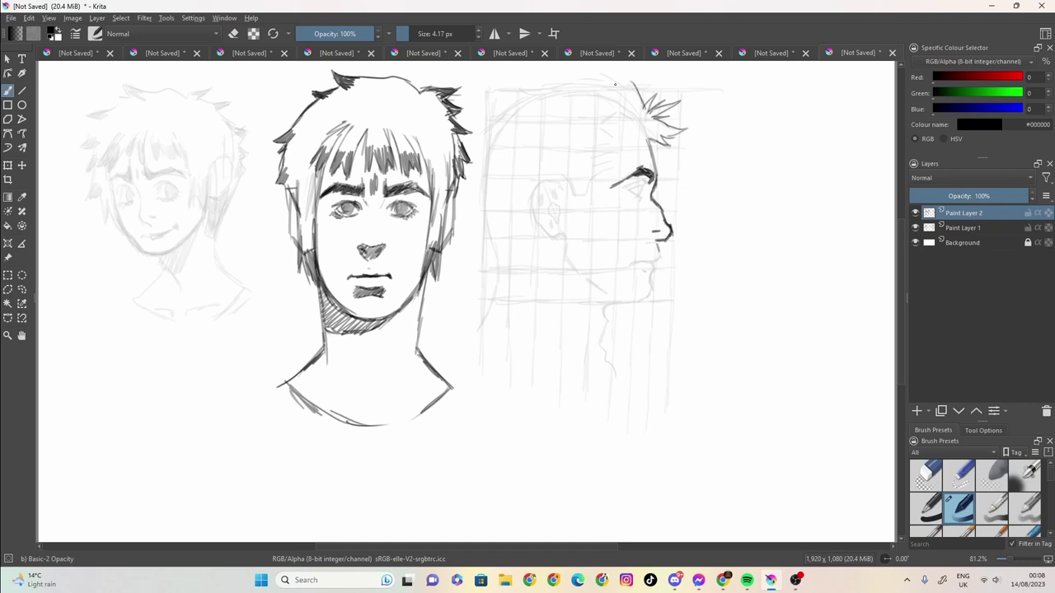
mouse_move(617, 76)
left_mouse_down()
mouse_move(582, 69)
mouse_move(590, 78)
mouse_move(543, 80)
mouse_move(561, 82)
mouse_move(501, 115)
left_mouse_up()
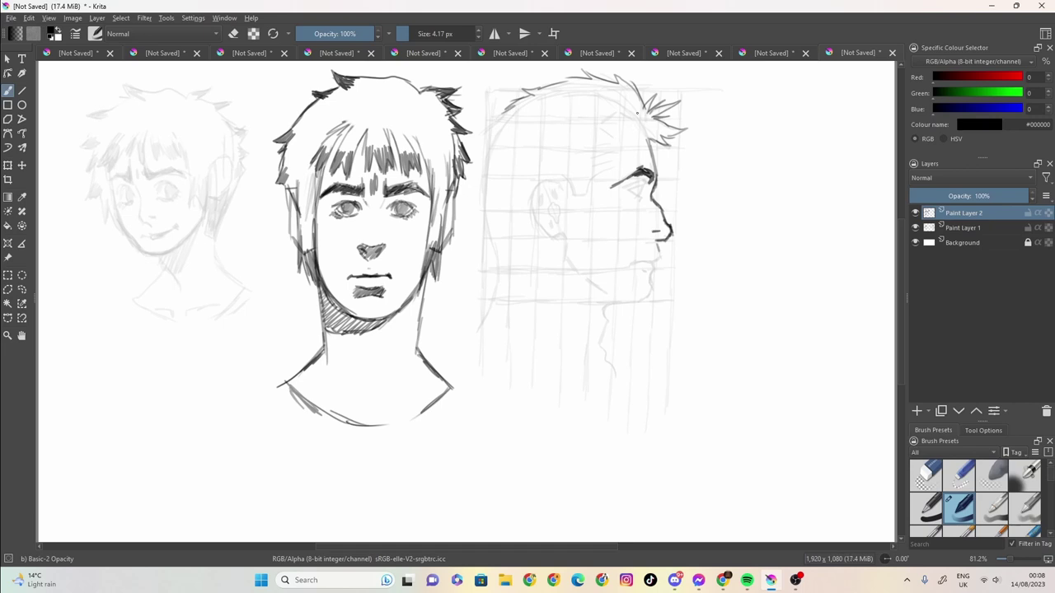
Trace the profile's hairline, sideburn and ear, shade the inner ear folds, and draw the jaw corner below the ear
mouse_move(613, 121)
left_mouse_down()
mouse_move(590, 129)
mouse_move(598, 169)
mouse_move(575, 200)
mouse_move(574, 230)
mouse_move(565, 181)
mouse_move(542, 180)
mouse_move(534, 221)
mouse_move(555, 236)
left_mouse_up()
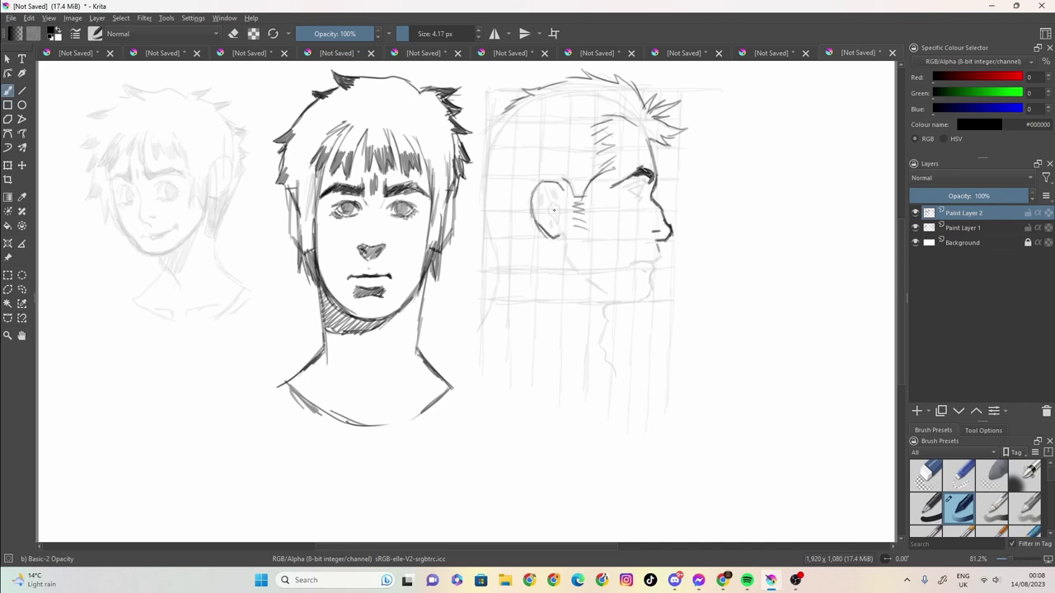
mouse_move(552, 189)
left_mouse_down()
mouse_move(540, 203)
mouse_move(558, 204)
mouse_move(561, 225)
mouse_move(548, 208)
mouse_move(549, 232)
left_mouse_up()
left_click_drag(565, 238, 574, 267)
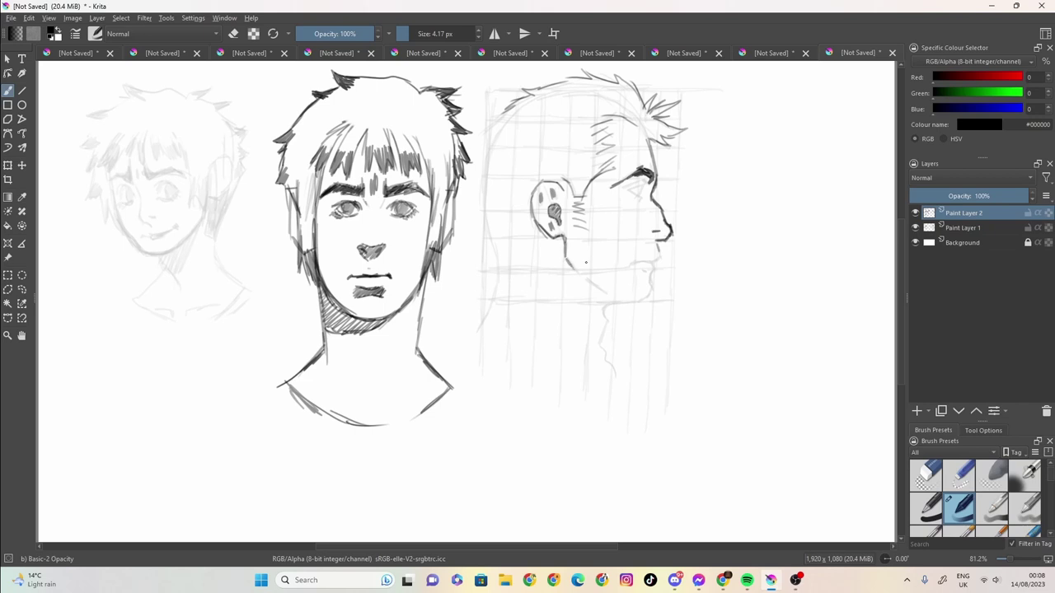
Draw the side-view eye under the eyebrow, and trace the profile's lips, chin and throat down the neck
mouse_move(628, 188)
left_mouse_down()
mouse_move(644, 181)
mouse_move(620, 190)
mouse_move(643, 190)
mouse_move(628, 197)
left_mouse_up()
left_click_drag(642, 187, 636, 197)
left_click_drag(662, 251, 649, 263)
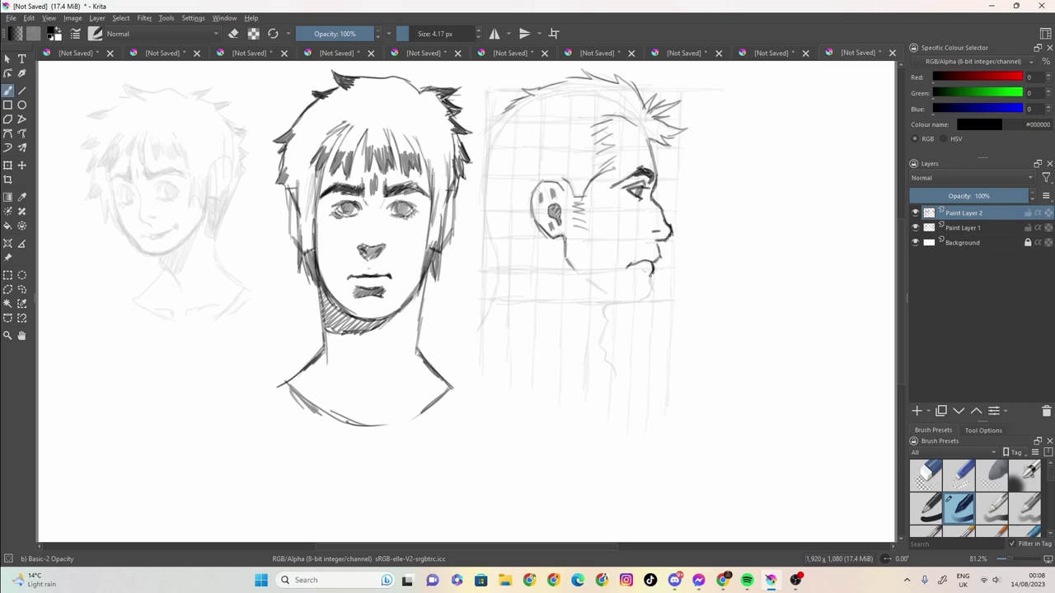
mouse_move(652, 274)
left_mouse_down()
mouse_move(647, 298)
mouse_move(610, 303)
mouse_move(600, 342)
left_mouse_up()
Trace the back of the head down to the nape, and add a broken diagonal neck line behind the ear
mouse_move(506, 109)
left_mouse_down()
mouse_move(486, 135)
mouse_move(510, 150)
mouse_move(485, 148)
mouse_move(495, 131)
mouse_move(481, 147)
mouse_move(481, 201)
left_mouse_up()
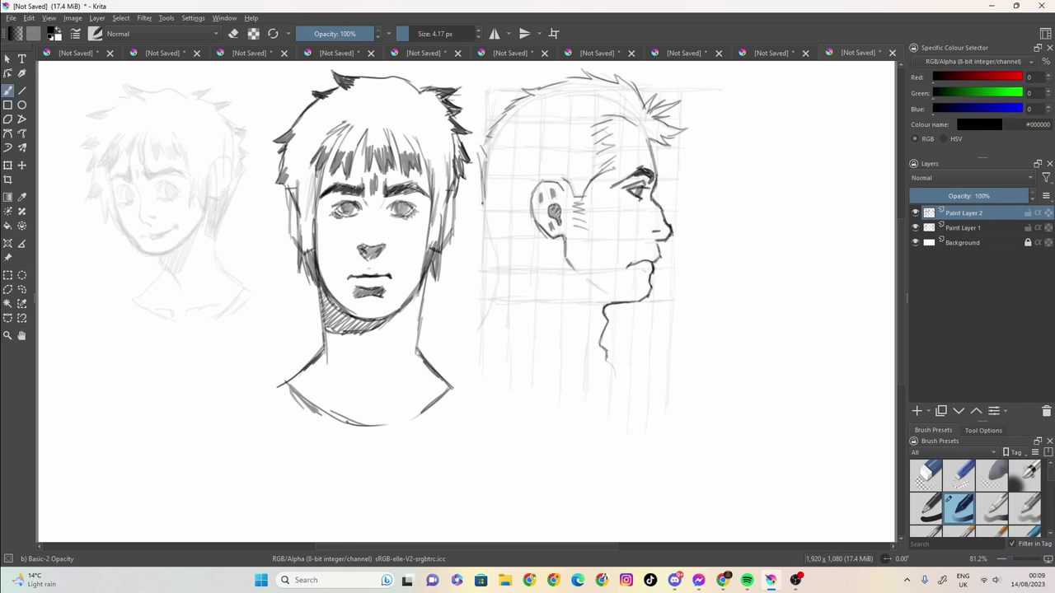
mouse_move(491, 132)
left_mouse_down()
mouse_move(491, 270)
mouse_move(497, 262)
mouse_move(475, 333)
left_mouse_up()
left_click_drag(547, 233, 501, 271)
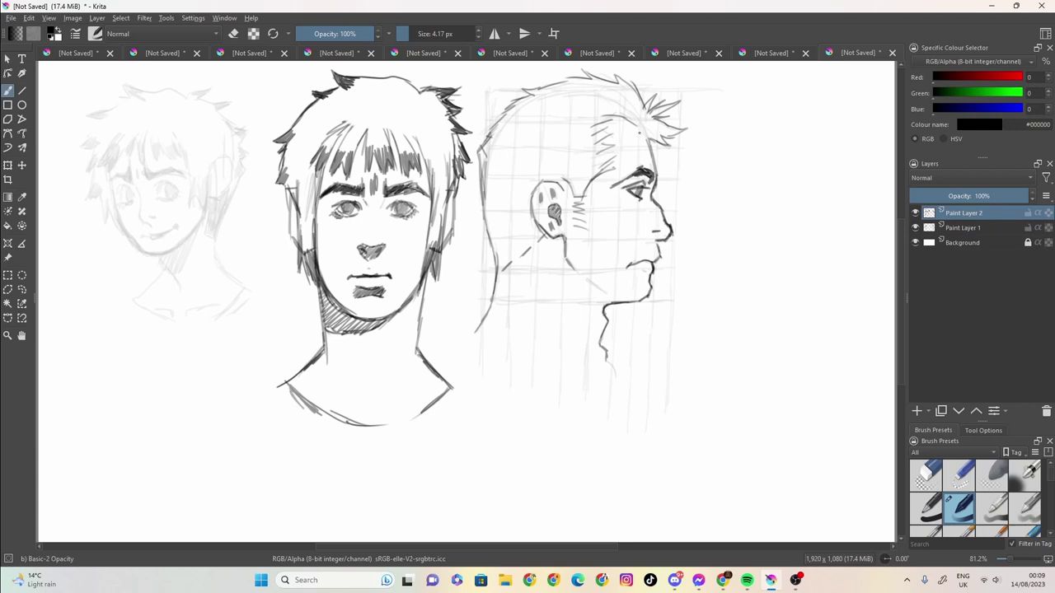
Darken the tips of the profile's hair spikes and draw shaded fringe strands across the forehead and temple
mouse_move(669, 128)
left_mouse_down()
mouse_move(682, 131)
mouse_move(671, 136)
mouse_move(666, 109)
mouse_move(647, 108)
left_mouse_up()
mouse_move(656, 97)
left_mouse_down()
mouse_move(646, 106)
mouse_move(615, 88)
mouse_move(556, 82)
left_mouse_up()
left_click_drag(576, 76, 529, 96)
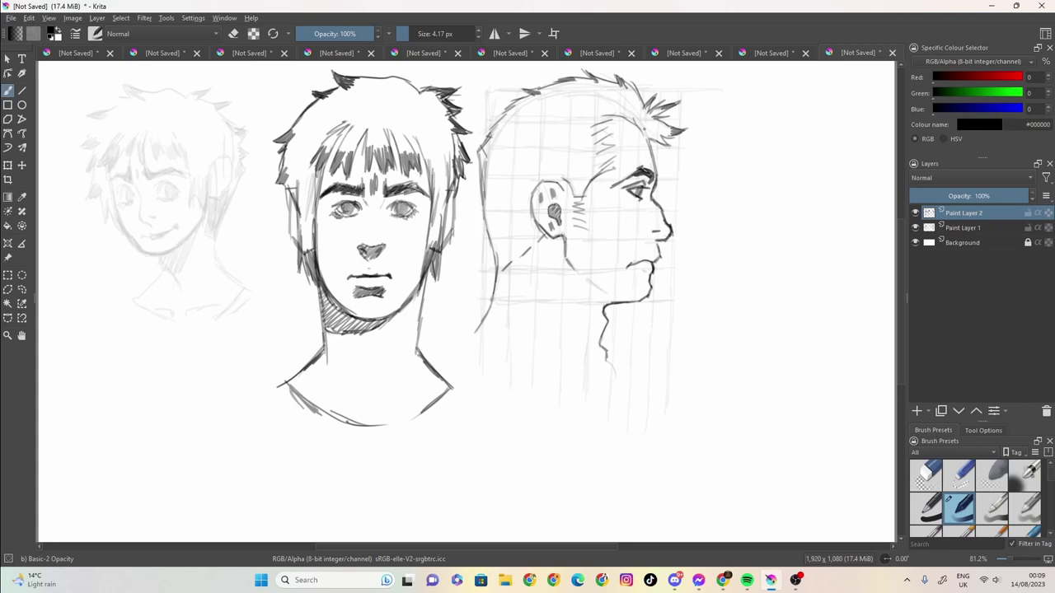
mouse_move(646, 124)
left_mouse_down()
mouse_move(638, 163)
mouse_move(628, 157)
left_mouse_up()
mouse_move(631, 134)
left_mouse_down()
mouse_move(621, 160)
mouse_move(580, 171)
left_mouse_up()
mouse_move(618, 151)
left_mouse_down()
mouse_move(609, 170)
mouse_move(651, 150)
left_mouse_up()
mouse_move(658, 140)
left_mouse_down()
mouse_move(651, 156)
mouse_move(622, 159)
left_mouse_up()
mouse_move(625, 144)
left_mouse_down()
mouse_move(617, 162)
mouse_move(582, 169)
left_mouse_up()
left_click_drag(592, 152, 578, 173)
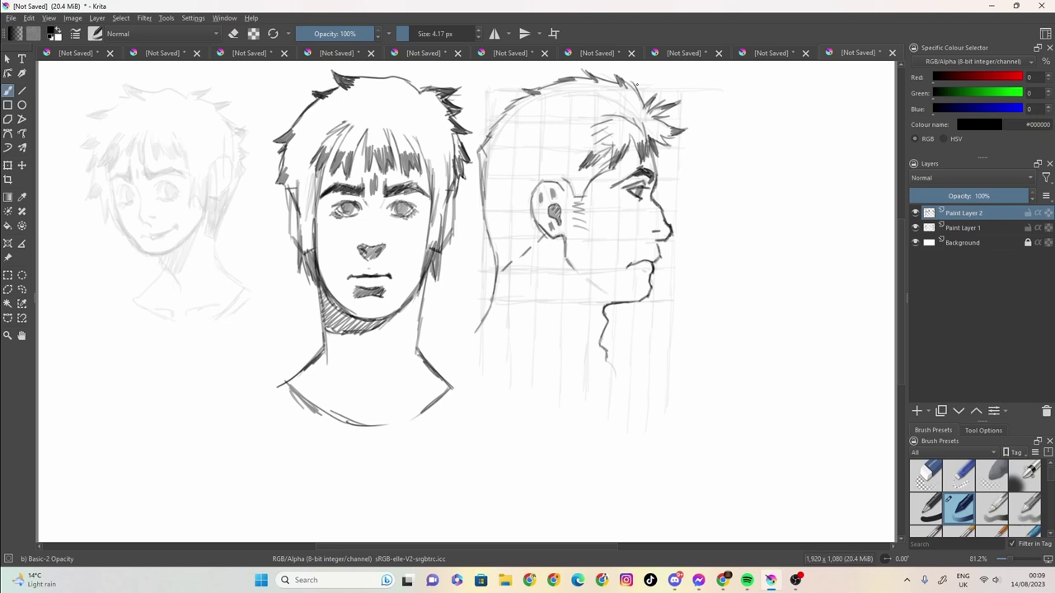
Erase the old hairline and sideburn marks on the profile head with a 73.88 px eraser
left_click(234, 35)
left_click_drag(460, 35, 454, 35)
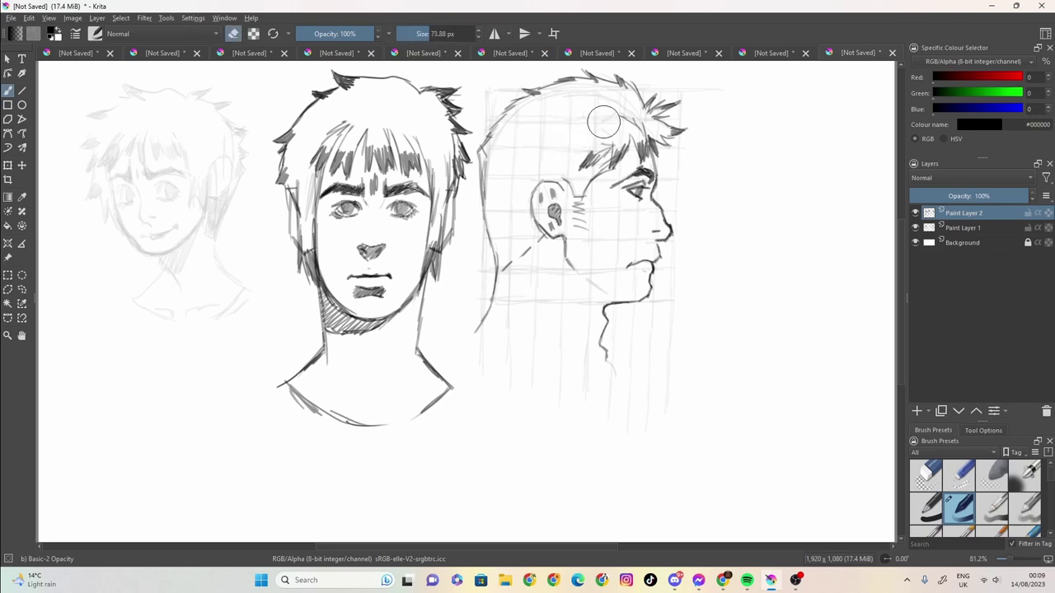
mouse_move(603, 122)
left_mouse_down()
mouse_move(623, 124)
mouse_move(605, 123)
left_mouse_up()
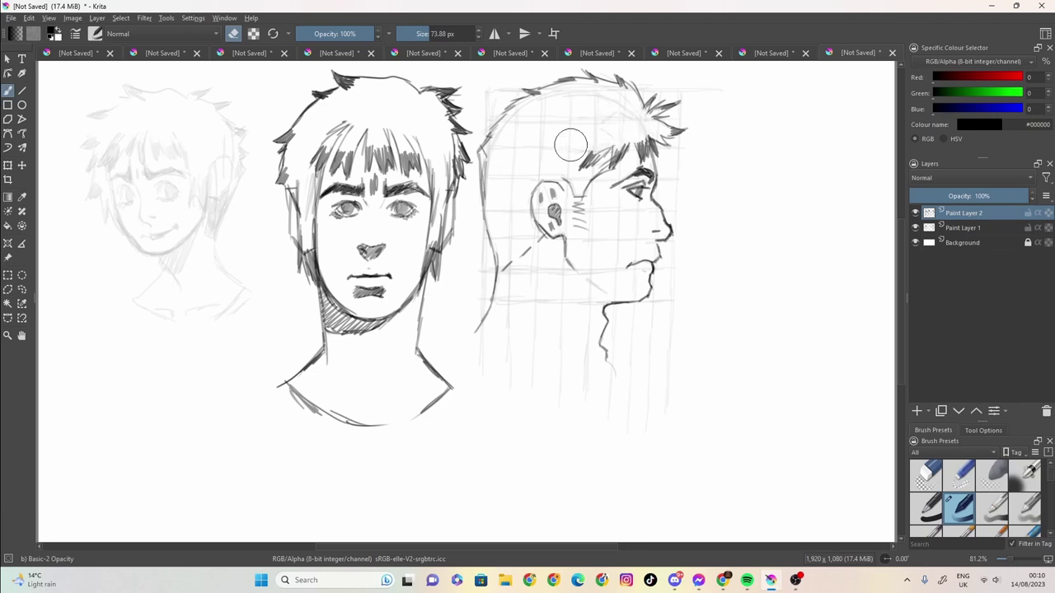
left_click_drag(587, 216, 584, 205)
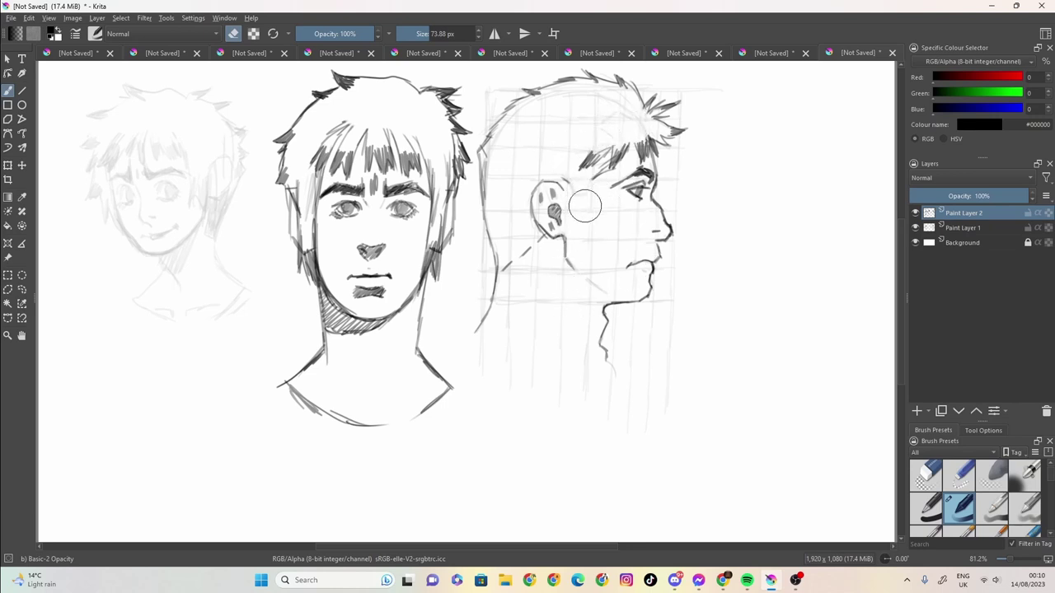
left_click(233, 33)
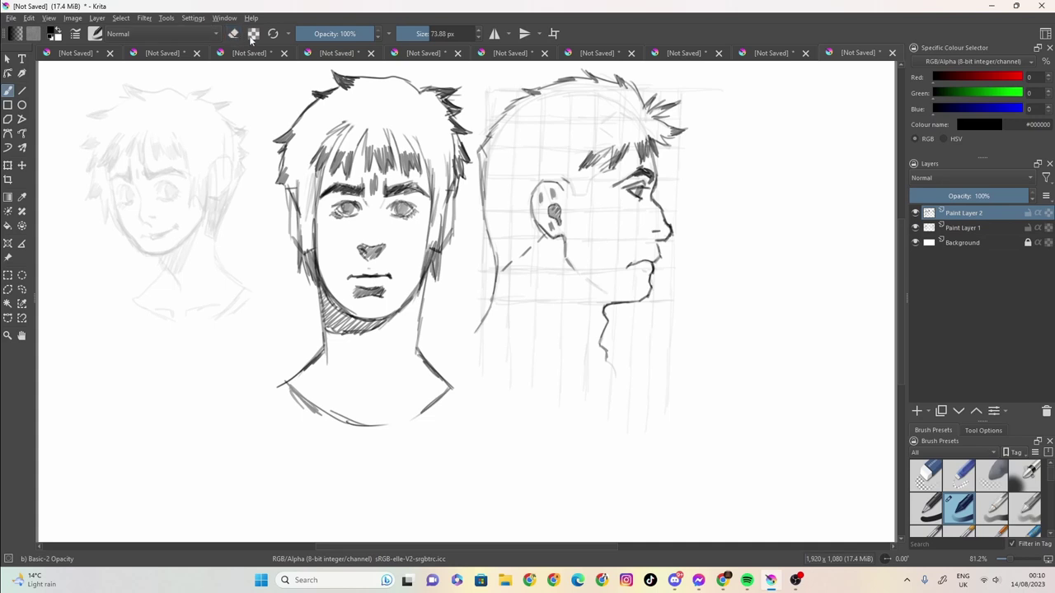
Draw jagged side-hair strands from the temple down in front of the profile's ear with a 4.74 px brush
left_click_drag(420, 34, 409, 35)
mouse_move(571, 160)
left_mouse_down()
mouse_move(569, 230)
mouse_move(570, 200)
mouse_move(581, 248)
left_mouse_up()
mouse_move(595, 216)
left_mouse_down()
mouse_move(587, 234)
mouse_move(594, 224)
left_mouse_up()
left_click_drag(604, 187, 597, 205)
mouse_move(607, 160)
left_mouse_down()
mouse_move(601, 197)
mouse_move(586, 202)
left_mouse_up()
mouse_move(593, 187)
left_mouse_down()
mouse_move(574, 196)
mouse_move(584, 186)
mouse_move(573, 177)
mouse_move(567, 204)
left_mouse_up()
mouse_move(568, 164)
left_mouse_down()
mouse_move(561, 201)
mouse_move(550, 176)
left_mouse_up()
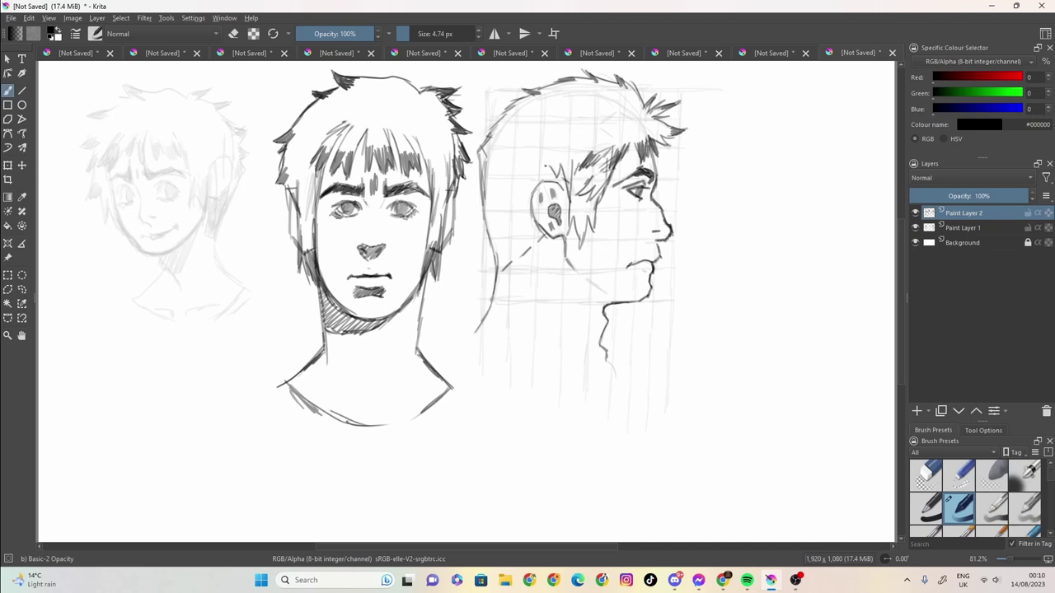
key("ctrl+z")
key("ctrl+z")
key("ctrl+z")
key("ctrl+z")
Fill the profile's sideburn with dark tapered strokes and define its edge along the front of the ear
mouse_move(586, 189)
left_mouse_down()
mouse_move(576, 199)
mouse_move(591, 200)
mouse_move(583, 247)
left_mouse_up()
left_click_drag(585, 225, 578, 243)
mouse_move(588, 215)
left_mouse_down()
mouse_move(582, 236)
mouse_move(570, 228)
left_mouse_up()
left_click_drag(575, 205, 576, 233)
left_click_drag(587, 204, 585, 226)
left_click_drag(569, 171, 568, 206)
left_click_drag(572, 174, 566, 205)
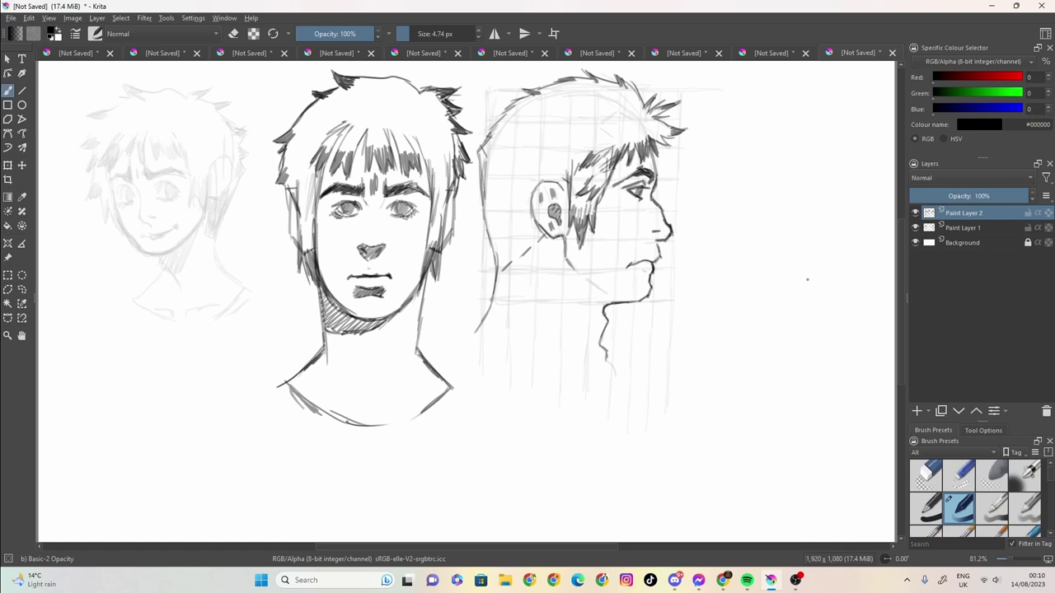
Select Paint Layer 1 and reduce its opacity to 14%
left_click(960, 228)
left_click(964, 214)
left_click(404, 34)
left_click(404, 34)
left_click(977, 228)
mouse_move(929, 194)
left_mouse_down()
mouse_move(968, 203)
mouse_move(925, 211)
left_mouse_up()
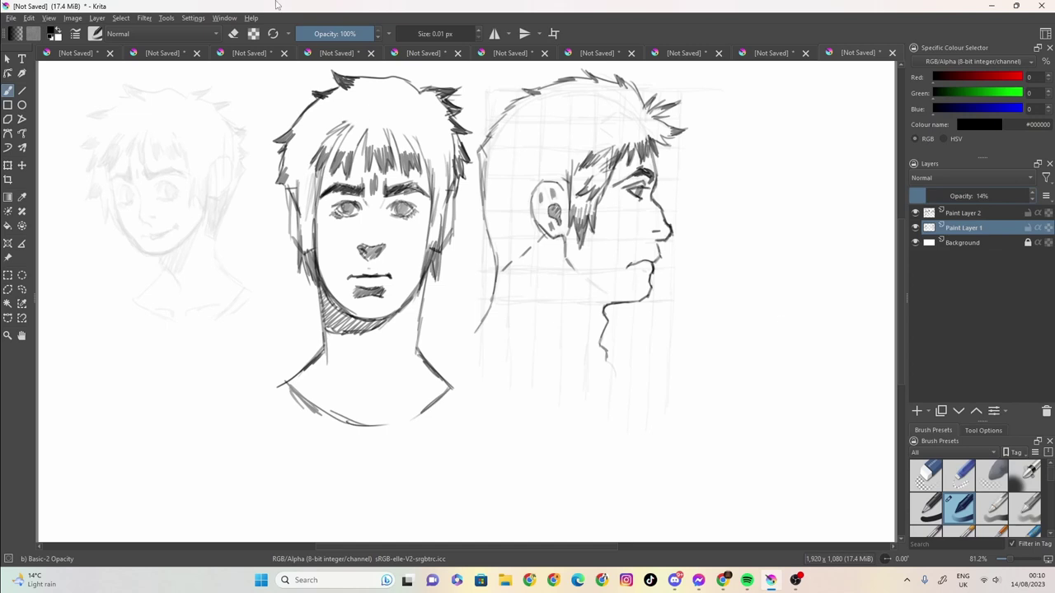
Erase the construction grid and rough lines around the profile head on Paint Layer 1 with a 266.30 px eraser
left_click(233, 34)
left_click(445, 33)
left_click(446, 33)
mouse_move(501, 73)
left_mouse_down()
mouse_move(529, 184)
mouse_move(549, 131)
mouse_move(531, 163)
mouse_move(597, 237)
mouse_move(718, 236)
mouse_move(617, 170)
mouse_move(654, 134)
mouse_move(574, 177)
left_mouse_up()
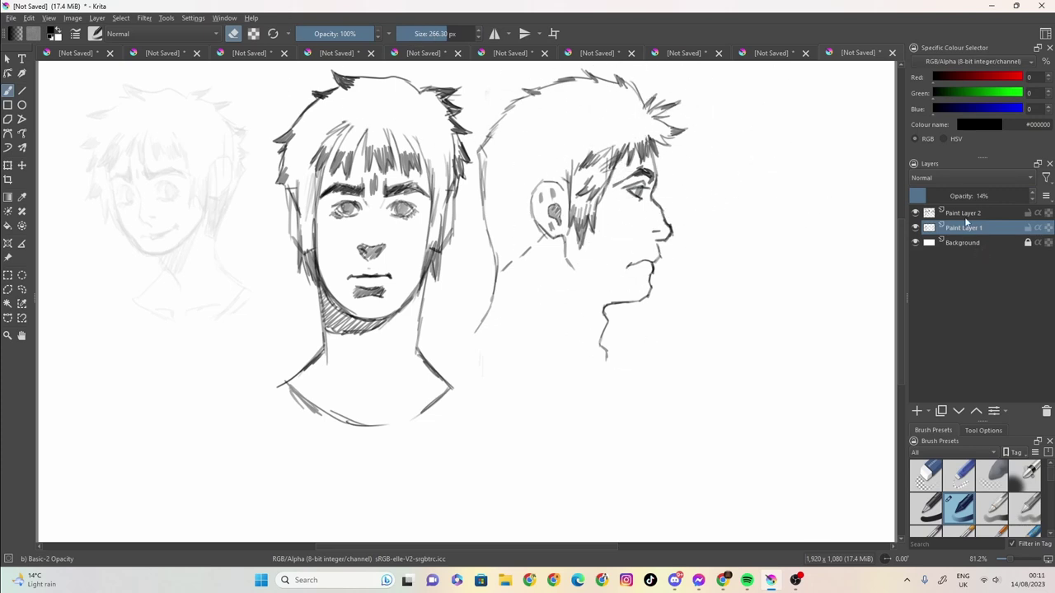
Restore Paint Layer 1 to 100% opacity and erase the leftover grid lines behind the profile's hair with a 66.73 px eraser
left_click_drag(951, 198, 1030, 196)
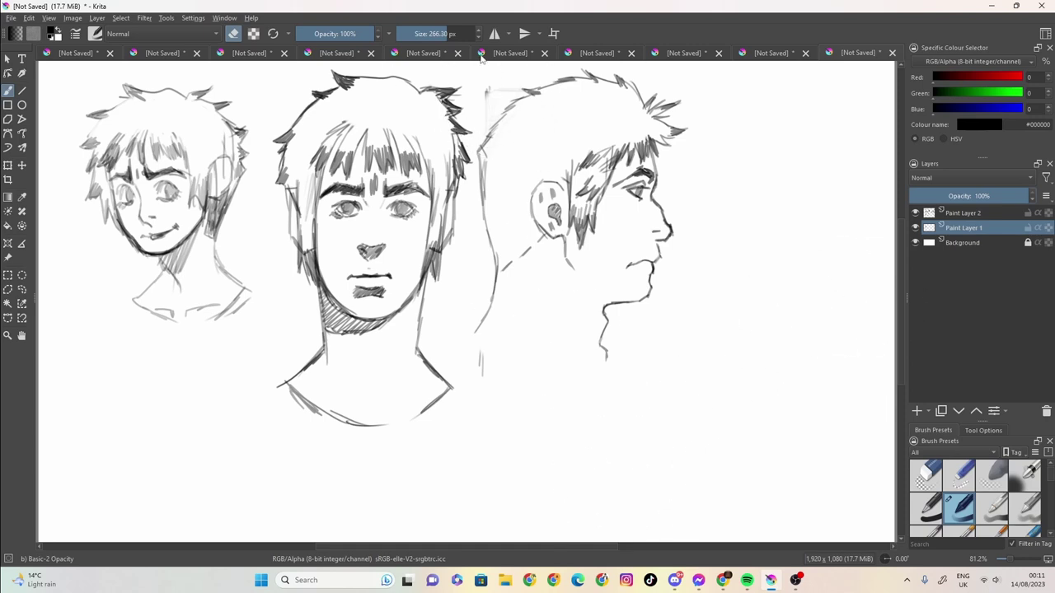
left_click_drag(445, 37, 416, 41)
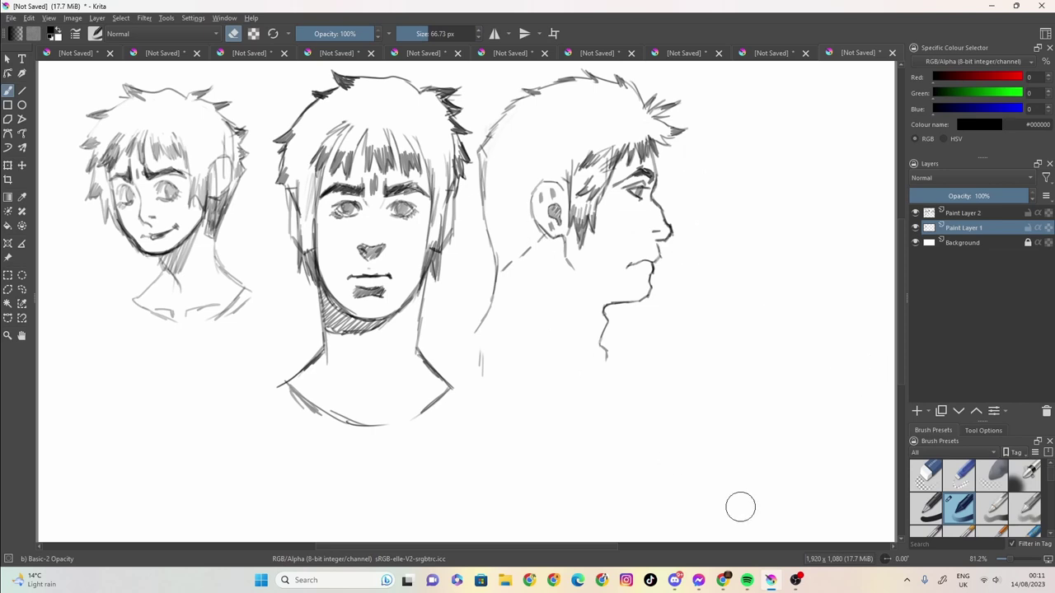
left_click(915, 213)
left_click(915, 213)
On Paint Layer 2, erase the stray lines beside both temples of the front-facing head with a 7.52 px eraser
left_click(410, 33)
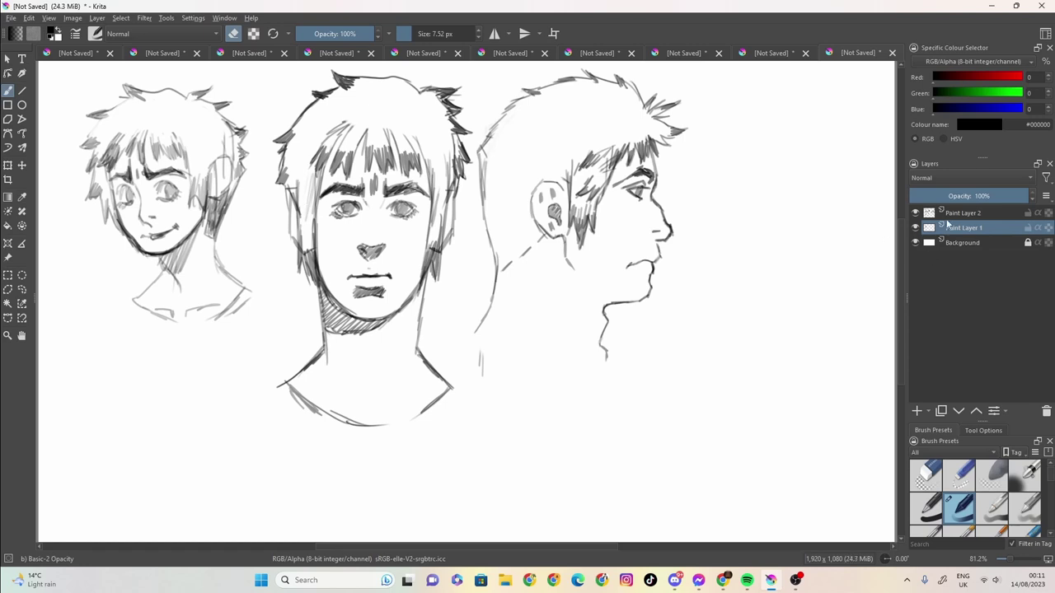
left_click(947, 214)
left_click_drag(307, 221, 317, 176)
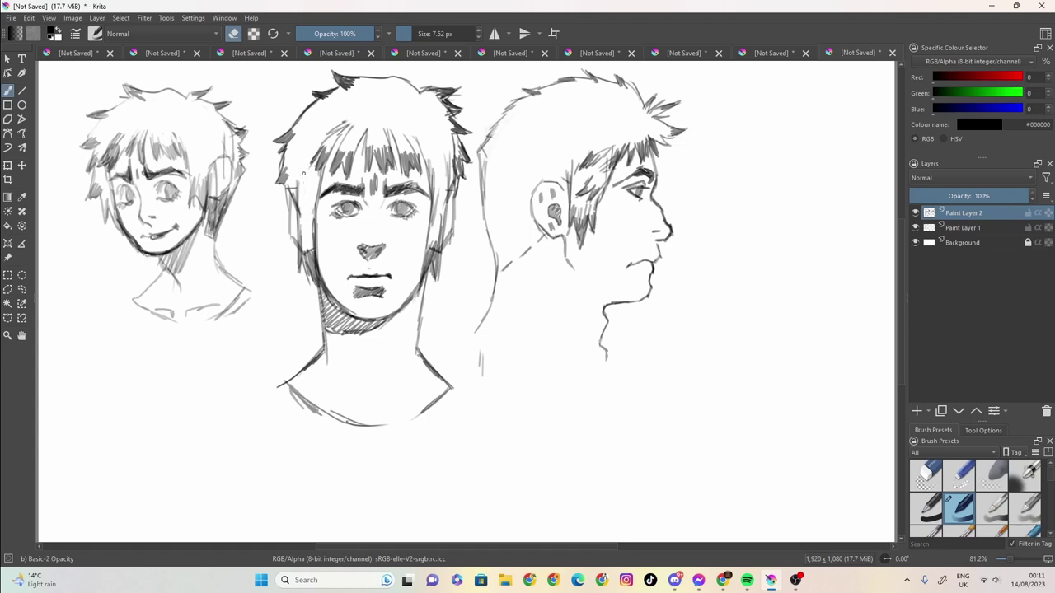
mouse_move(304, 175)
left_mouse_down()
mouse_move(298, 193)
mouse_move(290, 186)
left_mouse_up()
left_click_drag(432, 174, 433, 224)
mouse_move(439, 187)
left_mouse_down()
mouse_move(449, 162)
mouse_move(441, 184)
mouse_move(430, 163)
left_mouse_up()
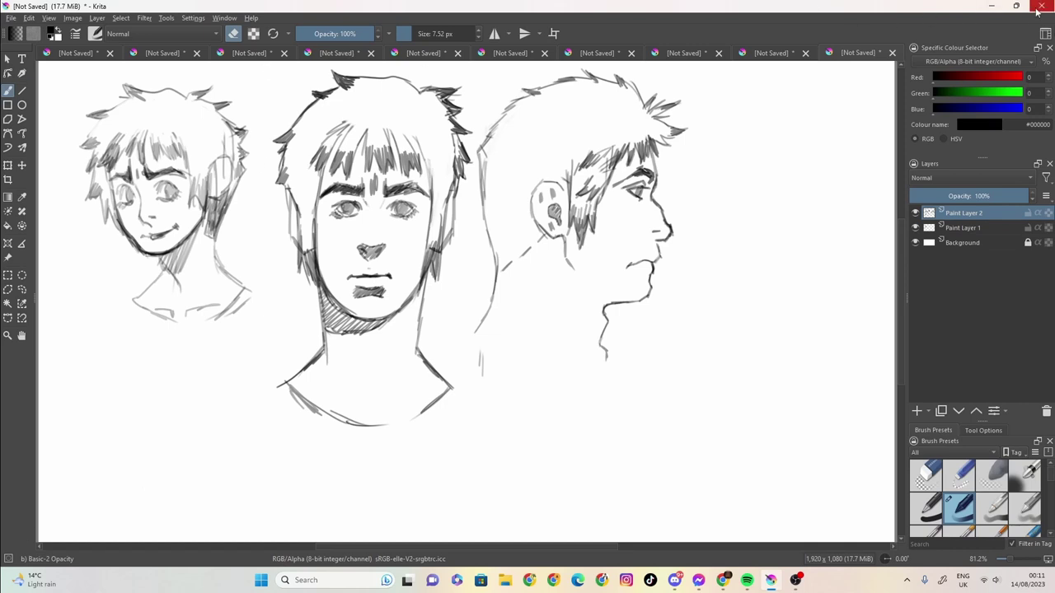
Close the head-sketch document, saving it as a Krita document named "sketch duduy"
left_click(892, 53)
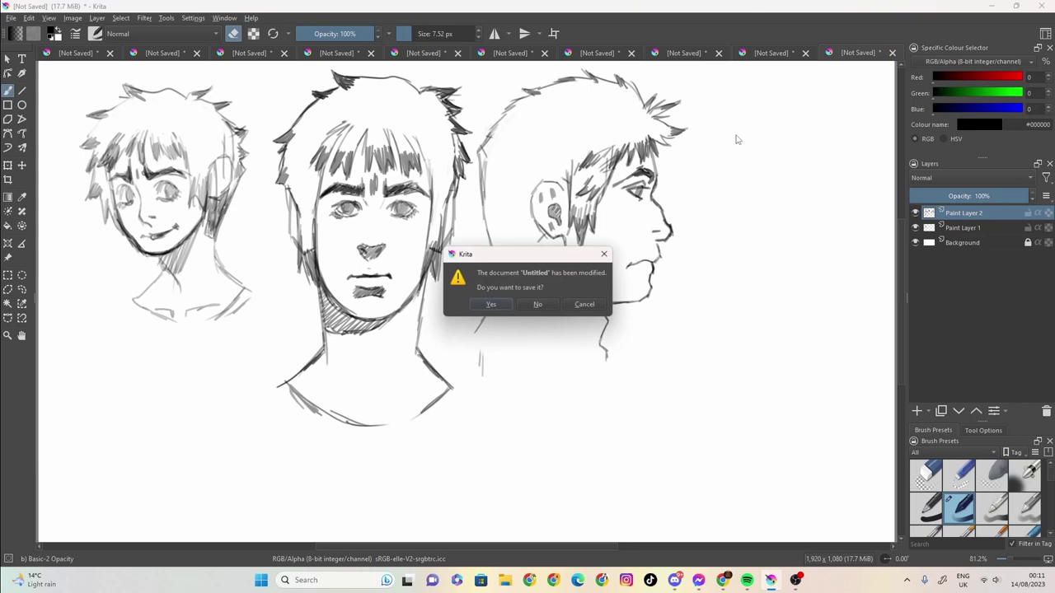
left_click(491, 304)
type("ske")
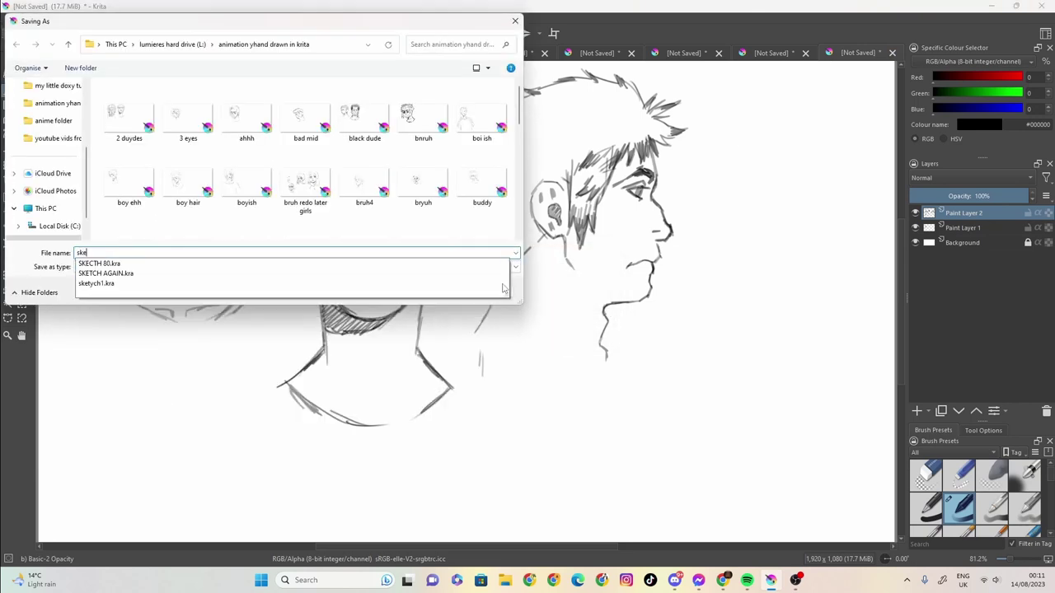
type("tch duduy")
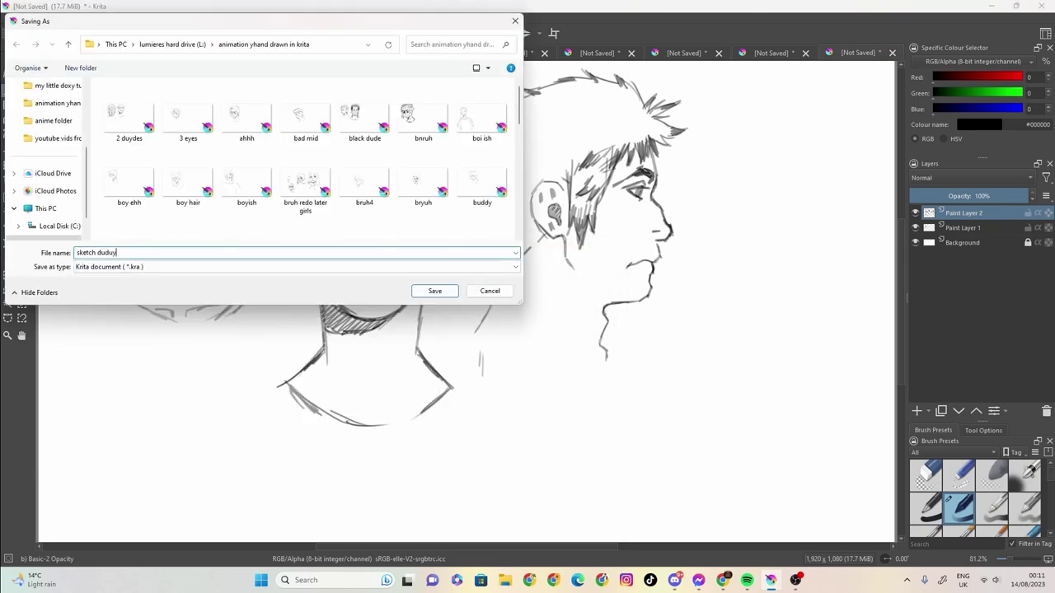
key("Return")
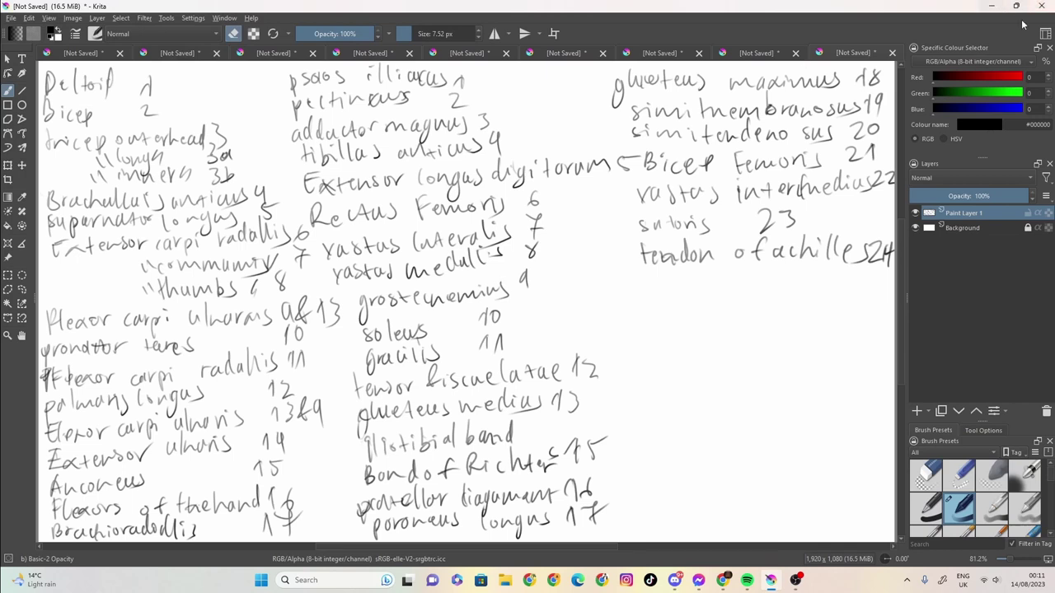
Quit the program without saving the remaining modified document
left_click(1039, 6)
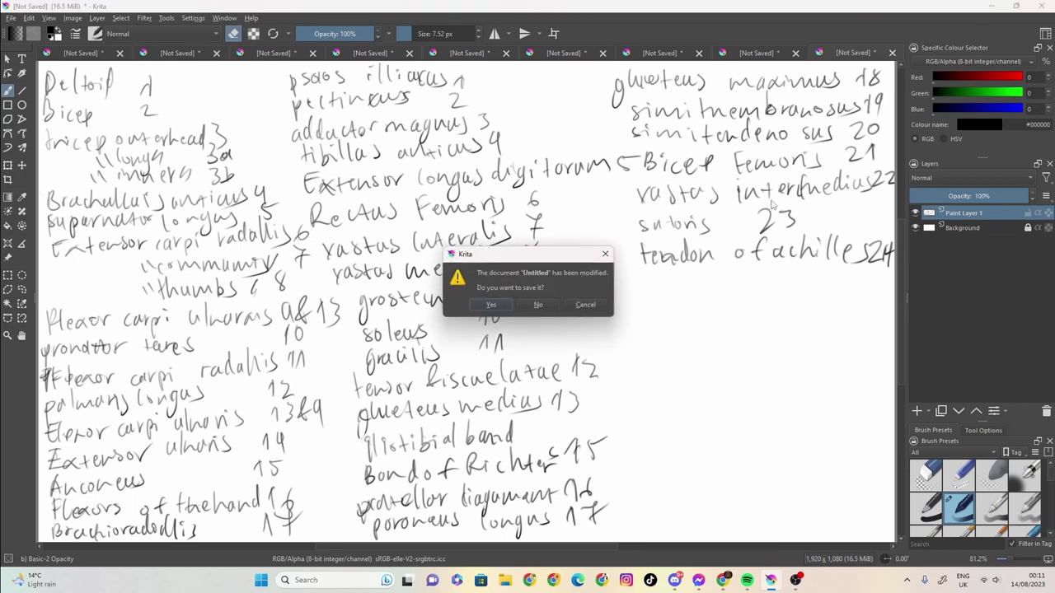
left_click(537, 305)
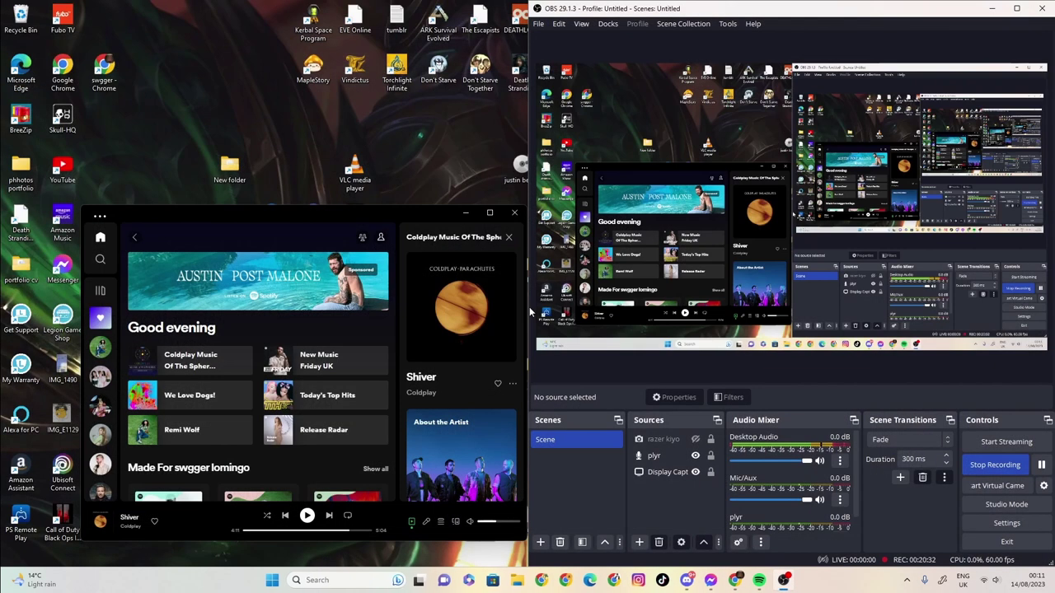